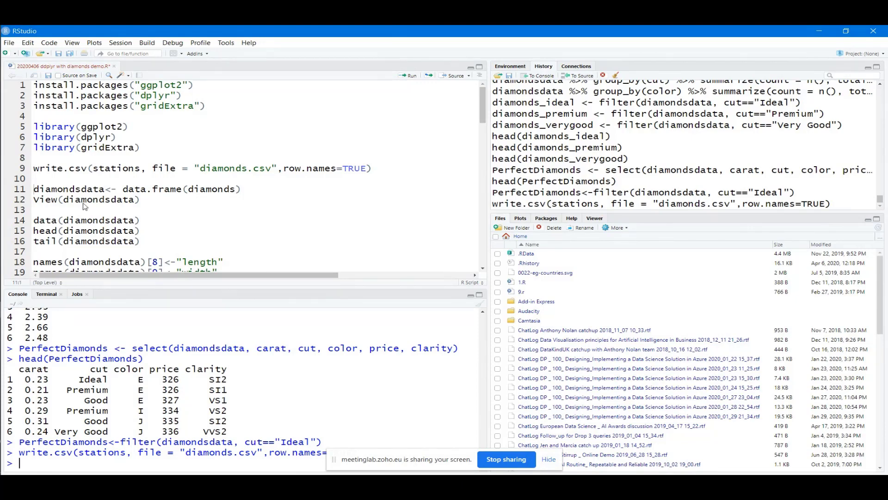
Review the script's first lines, then view the five loaded data frames in the Environment pane
{"action": "left_click", "coordinate": [135, 149]}
{"action": "left_click_drag", "start_coordinate": [33, 85], "coordinate": [236, 204]}
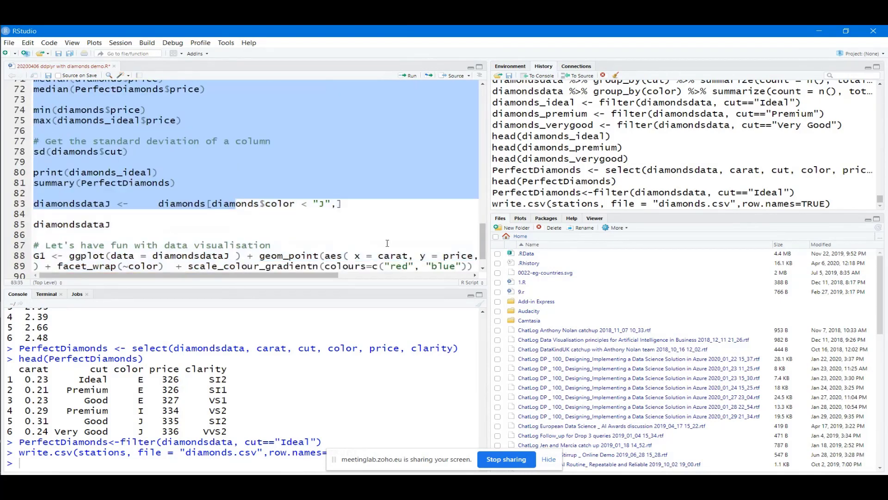
{"action": "left_click", "coordinate": [387, 243]}
{"action": "left_click_drag", "start_coordinate": [482, 241], "coordinate": [482, 104]}
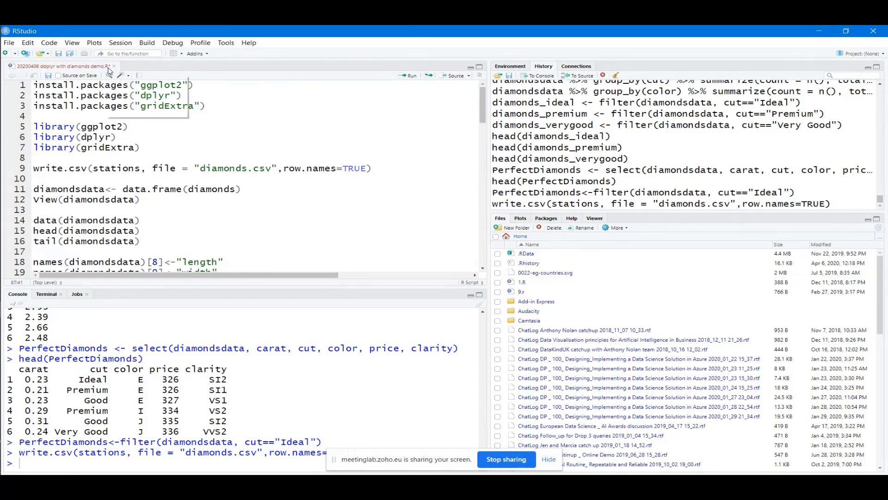
{"action": "left_click", "coordinate": [111, 168]}
{"action": "left_click", "coordinate": [509, 66]}
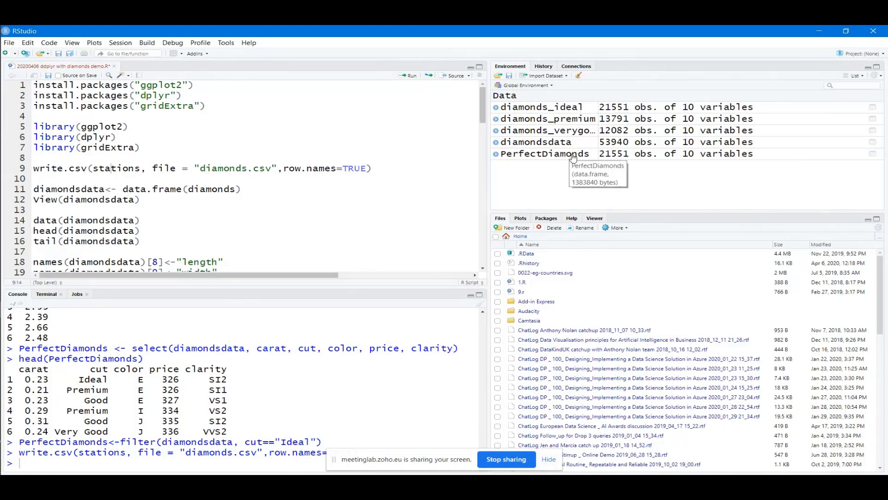
Browse the command History, then show the empty Connections list
{"action": "left_click", "coordinate": [544, 66]}
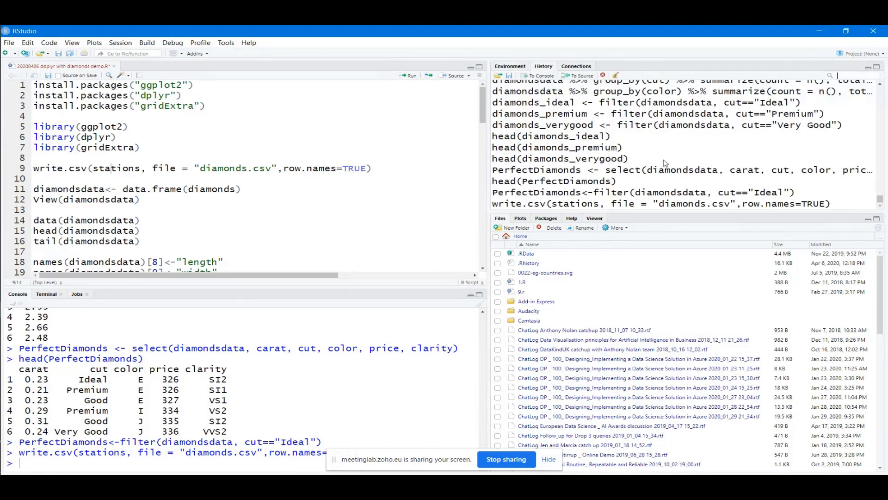
{"action": "scroll", "coordinate": [668, 160], "scroll_direction": "up", "scroll_amount": 3}
{"action": "scroll", "coordinate": [668, 160], "scroll_direction": "down", "scroll_amount": 3}
{"action": "left_click", "coordinate": [576, 67]}
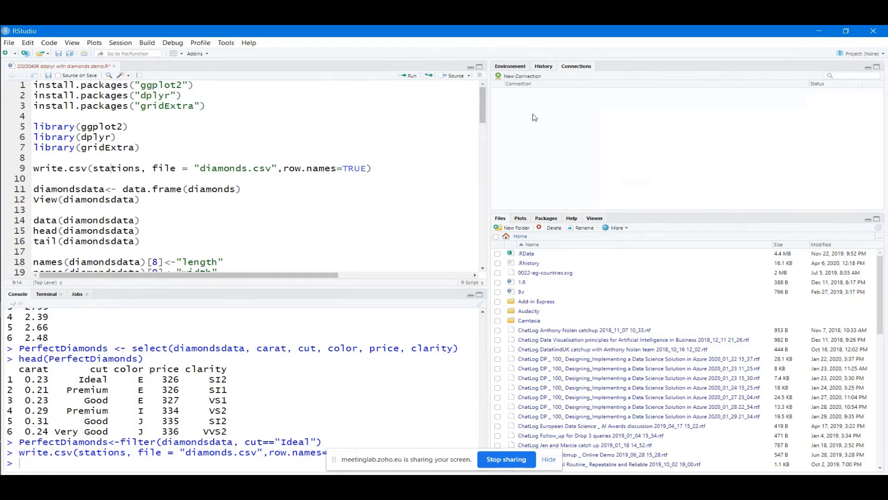
Look through the Plots, Packages, Help and Viewer panes, ending on the installed packages list
{"action": "left_click", "coordinate": [525, 219]}
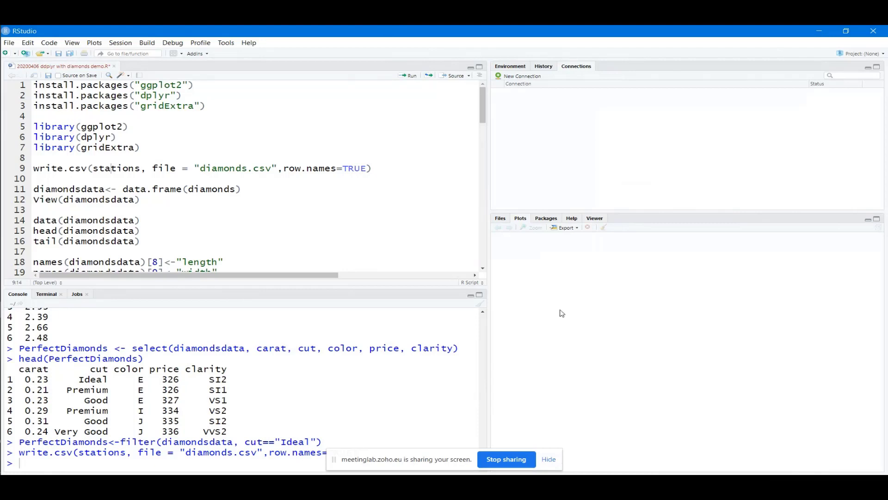
{"action": "left_click", "coordinate": [547, 218]}
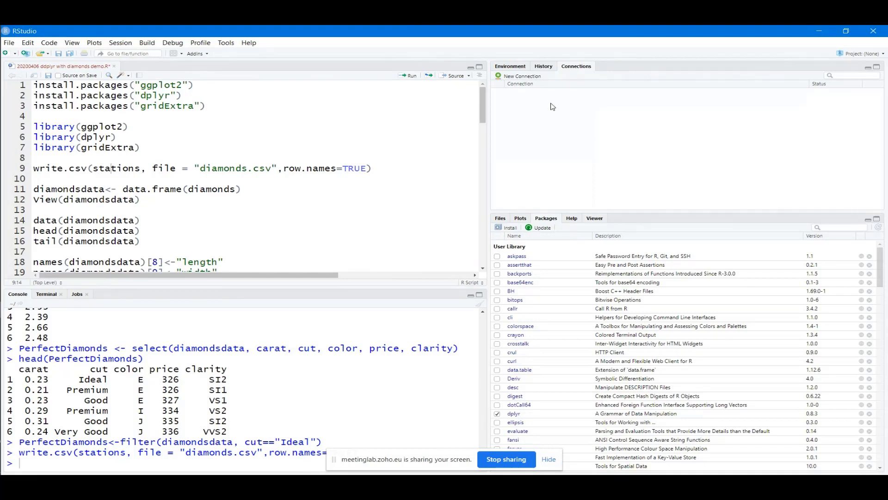
{"action": "left_click", "coordinate": [573, 219]}
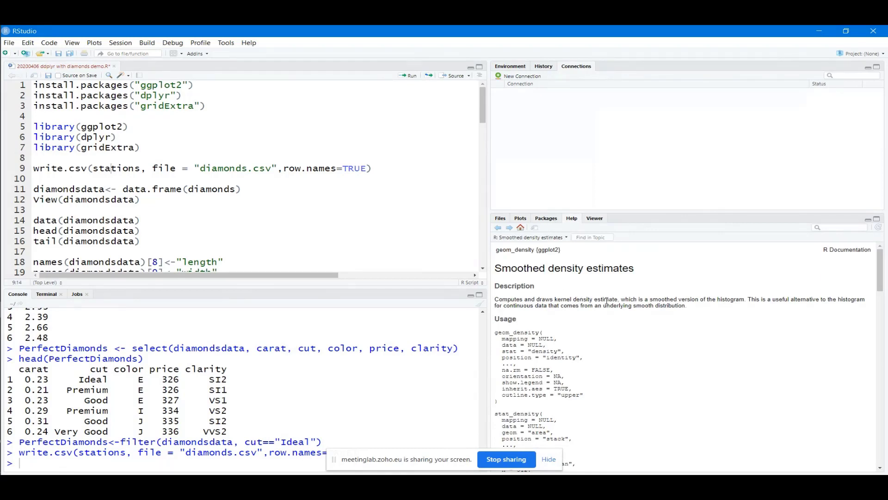
{"action": "left_click", "coordinate": [600, 218]}
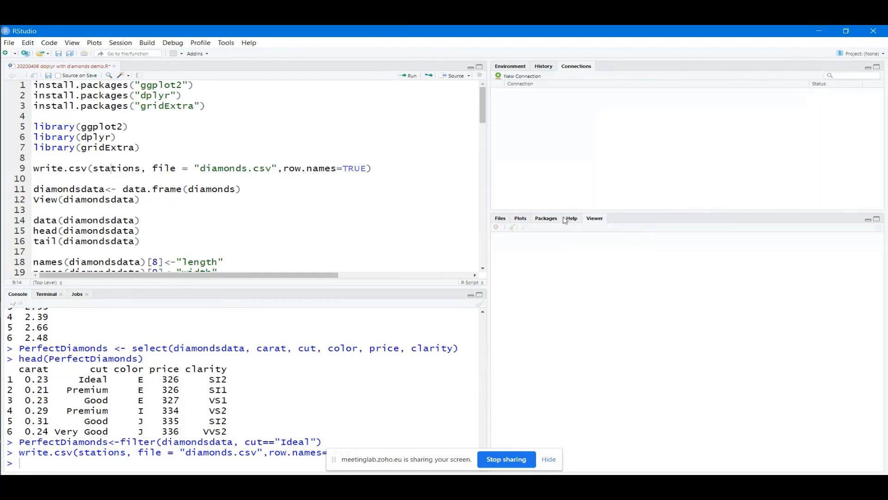
{"action": "left_click", "coordinate": [160, 168]}
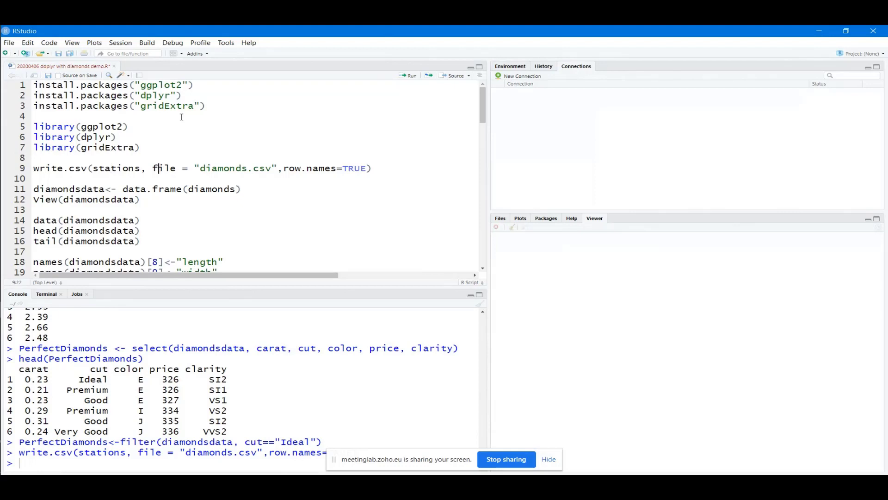
{"action": "left_click", "coordinate": [129, 105]}
{"action": "left_click", "coordinate": [554, 221]}
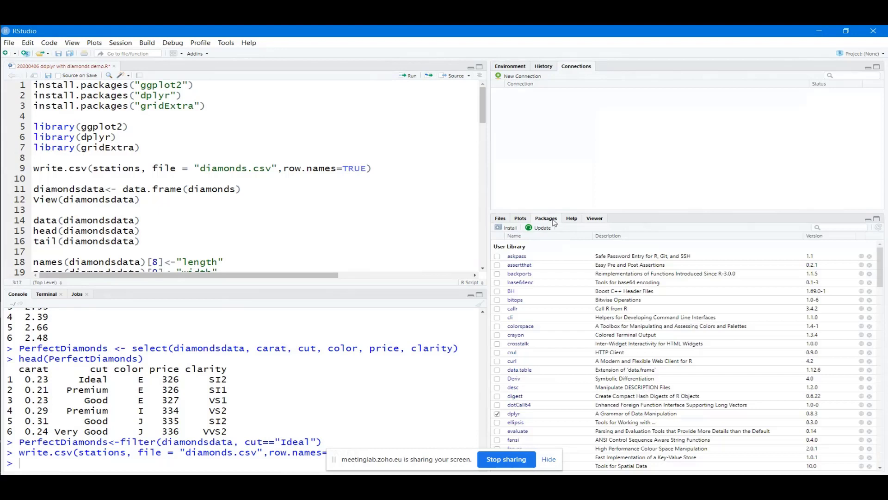
Install ggplot2 from the Packages pane without restarting R
{"action": "left_click", "coordinate": [509, 229]}
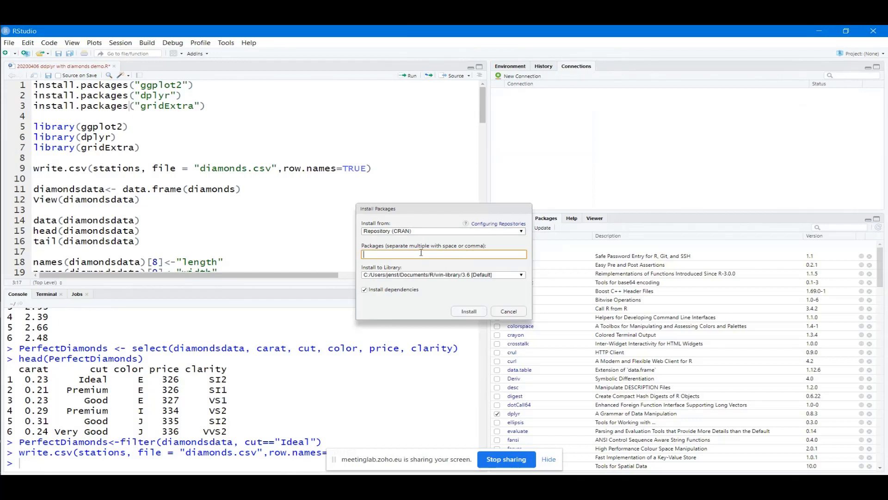
{"action": "type", "text": "ggplot"}
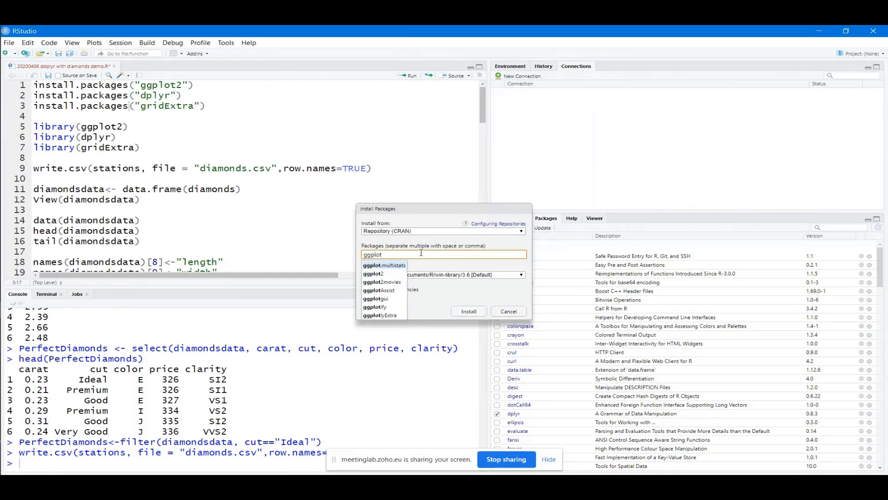
{"action": "type", "text": "2"}
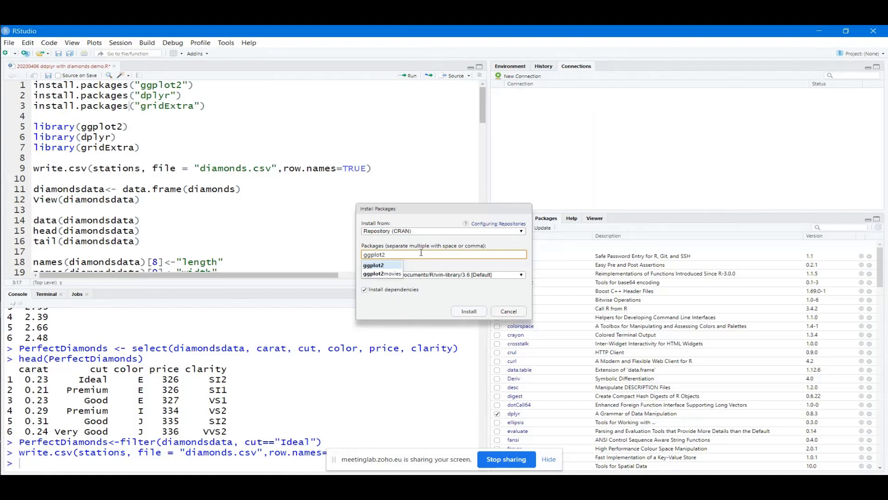
{"action": "left_click", "coordinate": [381, 267]}
{"action": "left_click", "coordinate": [477, 312]}
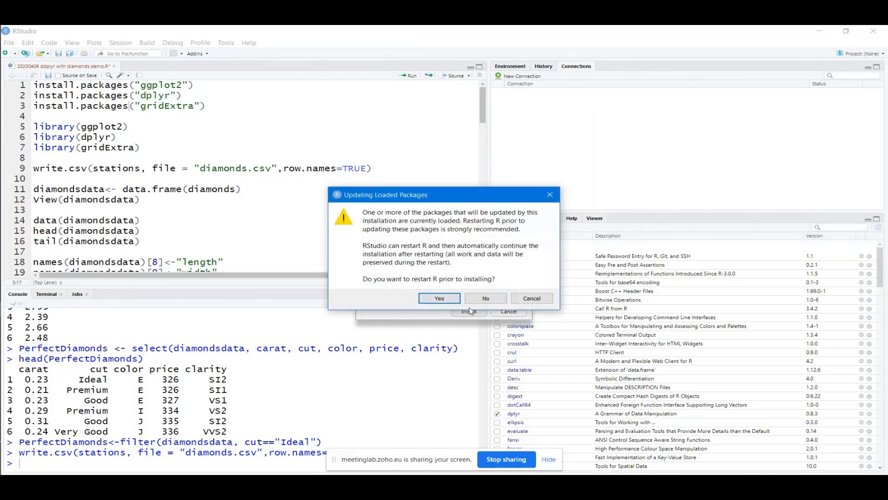
{"action": "left_click", "coordinate": [475, 298]}
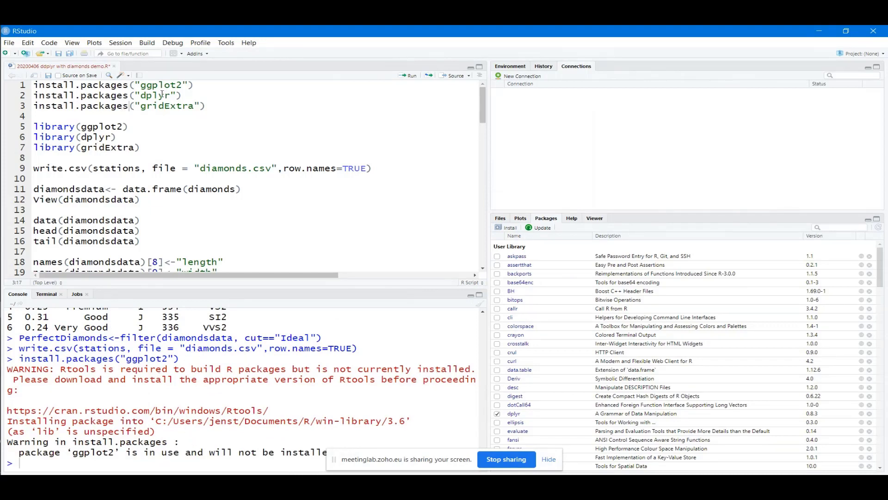
{"action": "left_click_drag", "start_coordinate": [202, 85], "coordinate": [28, 85]}
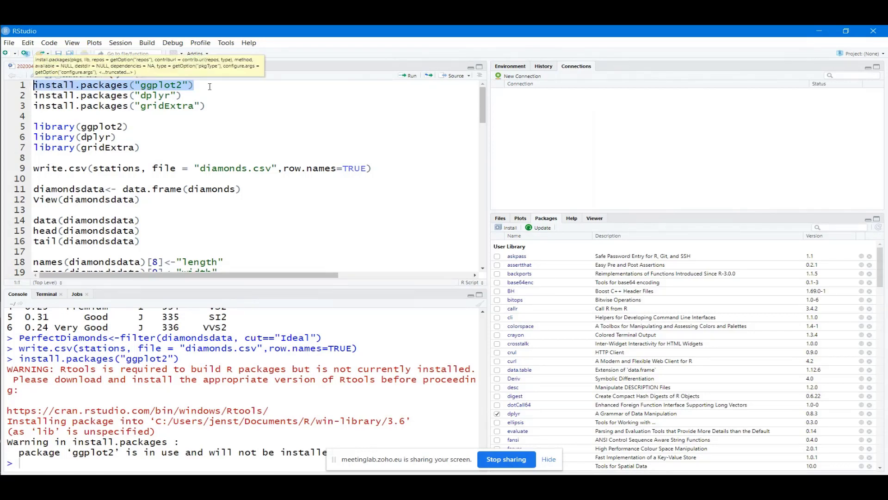
{"action": "left_click", "coordinate": [199, 96]}
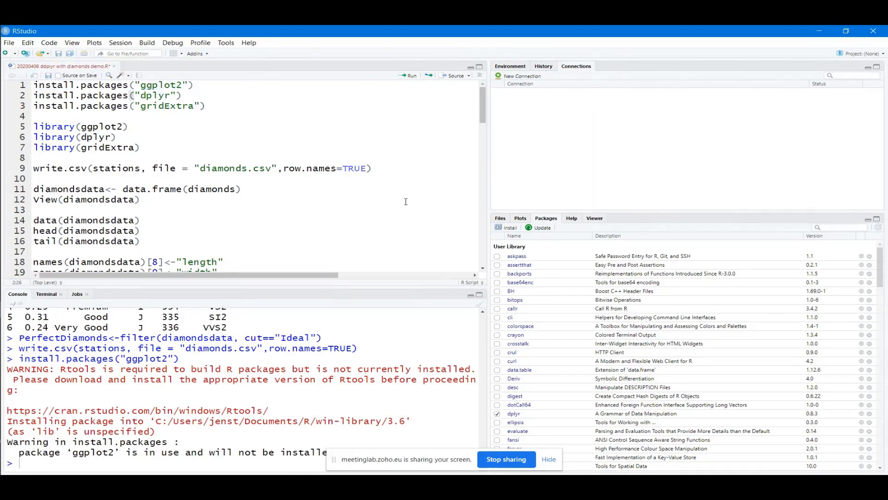
Install dplyr, restarting R first and then declining the second restart prompt
{"action": "left_click", "coordinate": [508, 227]}
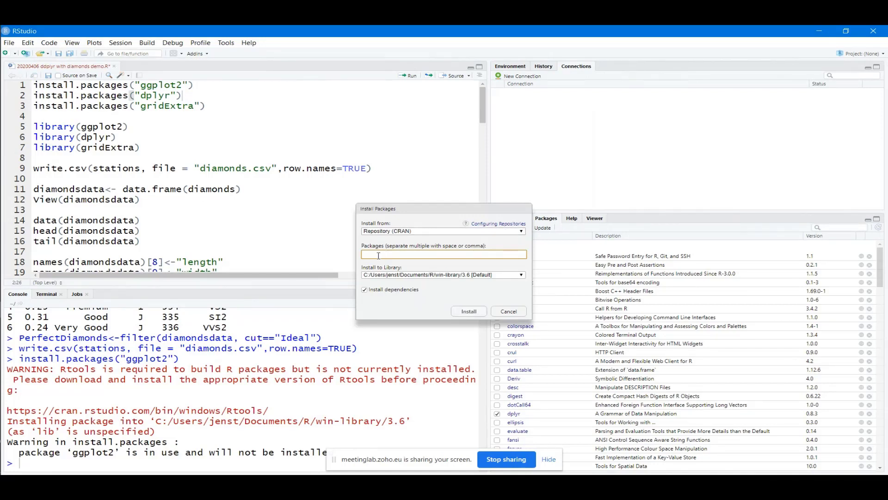
{"action": "type", "text": "dplyr"}
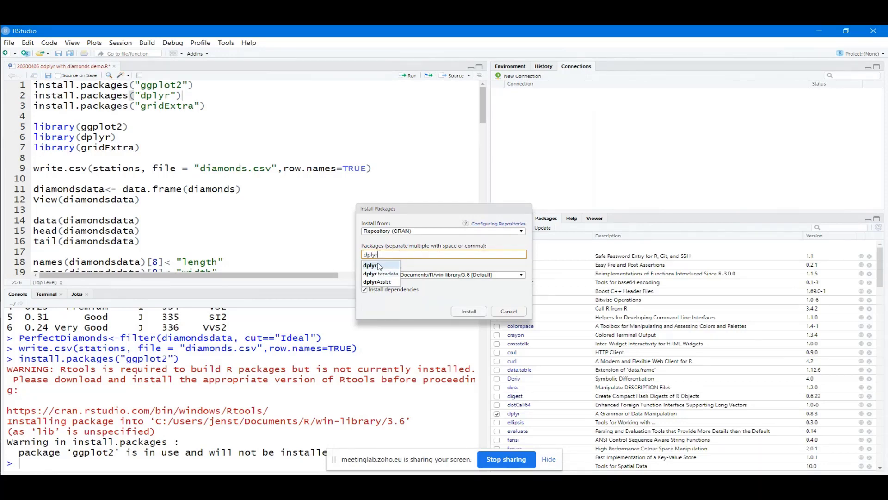
{"action": "left_click", "coordinate": [378, 266]}
{"action": "left_click", "coordinate": [468, 314]}
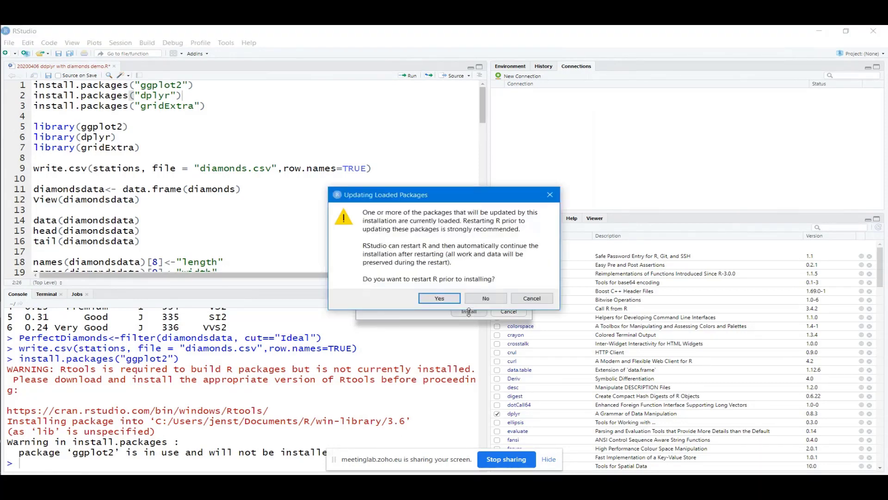
{"action": "left_click", "coordinate": [439, 299]}
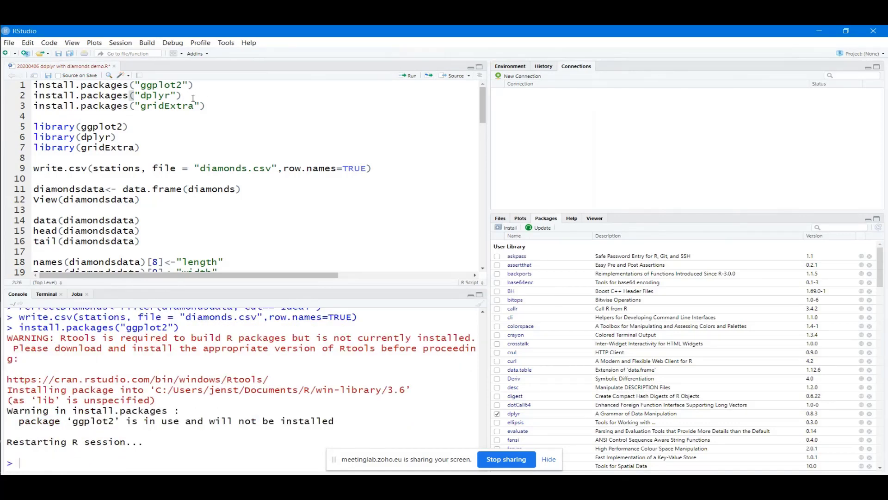
{"action": "key", "text": "ctrl+Return"}
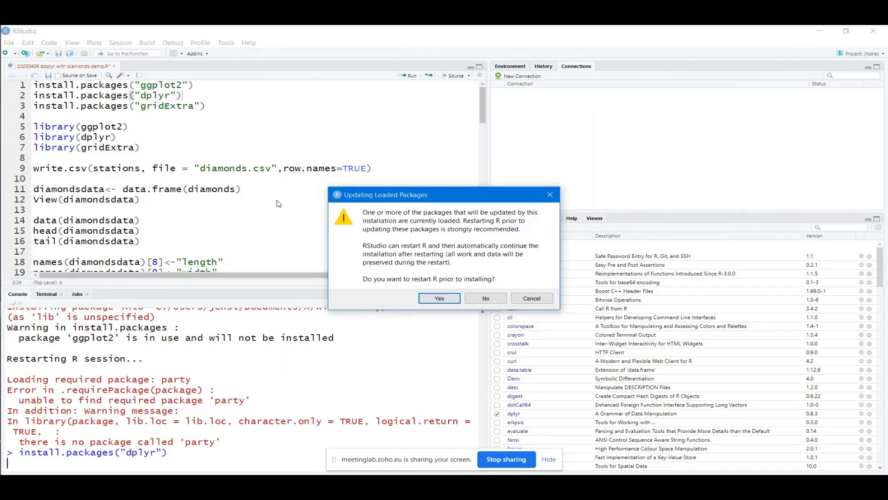
{"action": "left_click", "coordinate": [483, 298]}
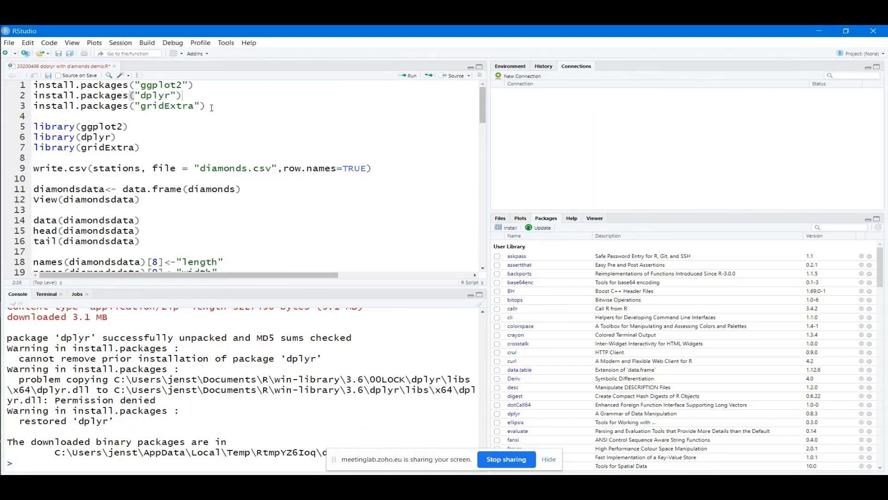
{"action": "left_click_drag", "start_coordinate": [205, 106], "coordinate": [34, 108]}
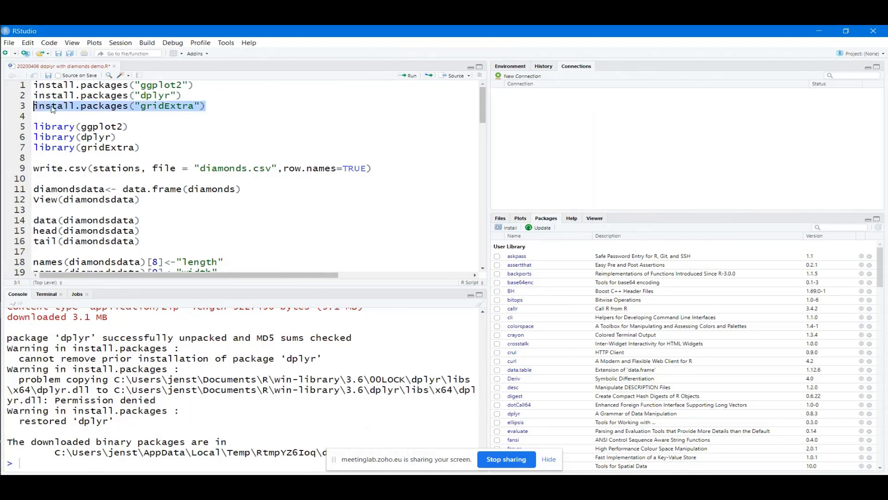
Install the gridExtra package from the Packages pane
{"action": "left_click", "coordinate": [52, 107]}
{"action": "left_click", "coordinate": [508, 229]}
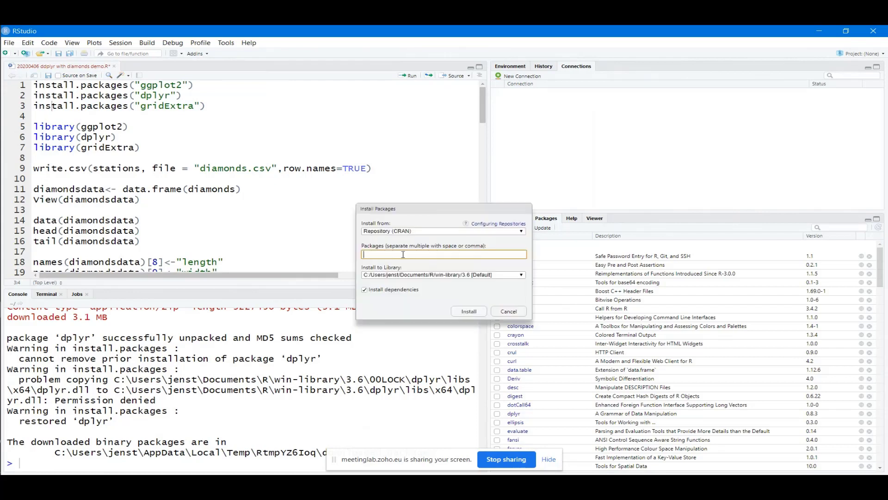
{"action": "type", "text": "grid"}
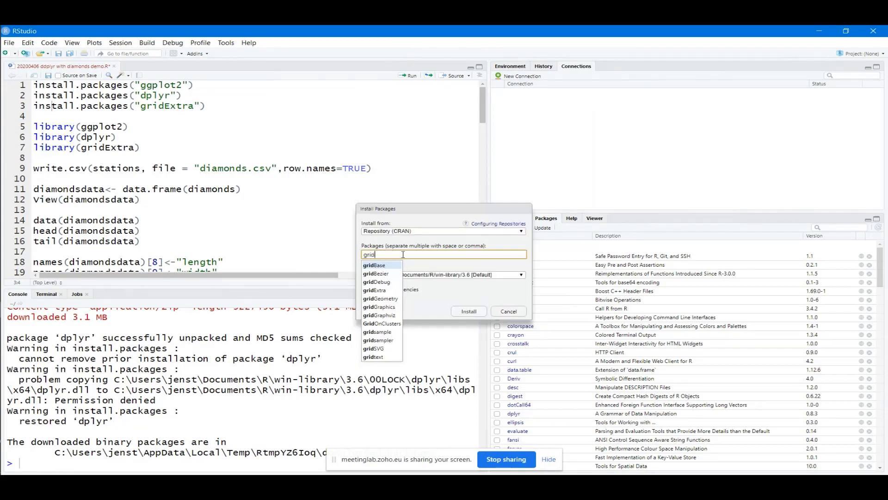
{"action": "type", "text": "Extra"}
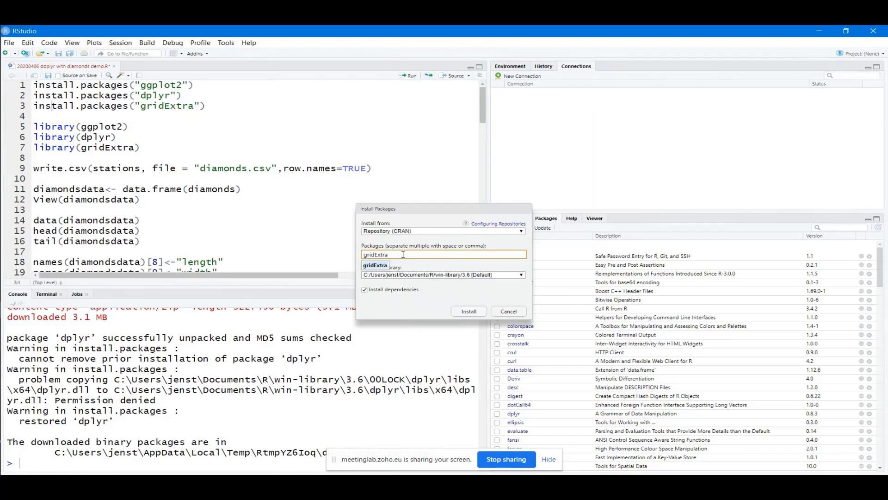
{"action": "left_click", "coordinate": [381, 265]}
{"action": "left_click", "coordinate": [474, 310]}
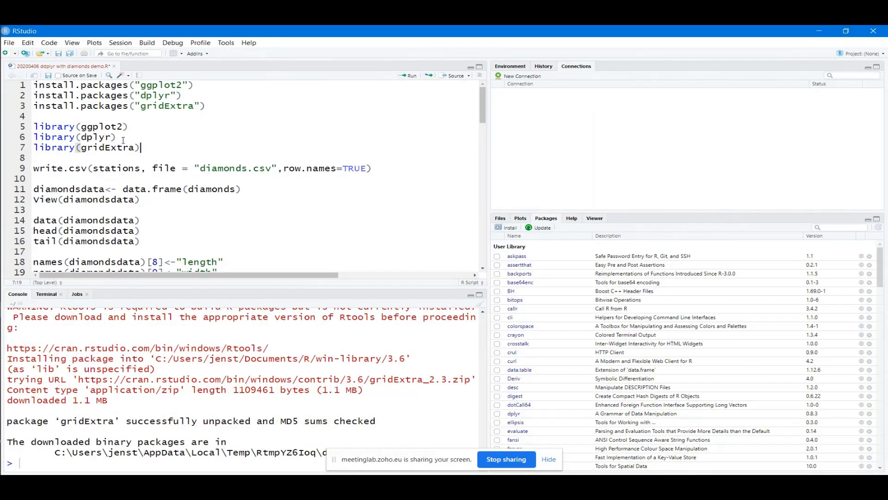
{"action": "left_click_drag", "start_coordinate": [157, 147], "coordinate": [16, 127]}
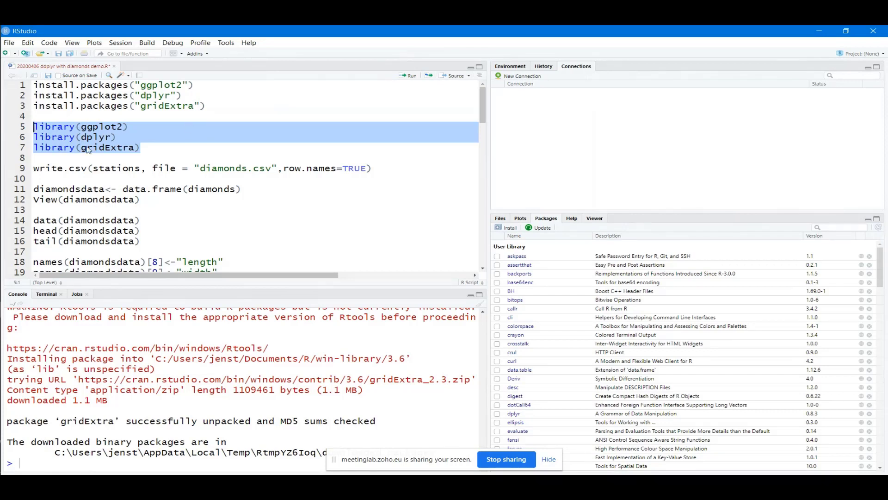
Load ggplot2, dplyr and gridExtra, and change line 9 to write diamonds to diamonds.csv
{"action": "left_click", "coordinate": [412, 79]}
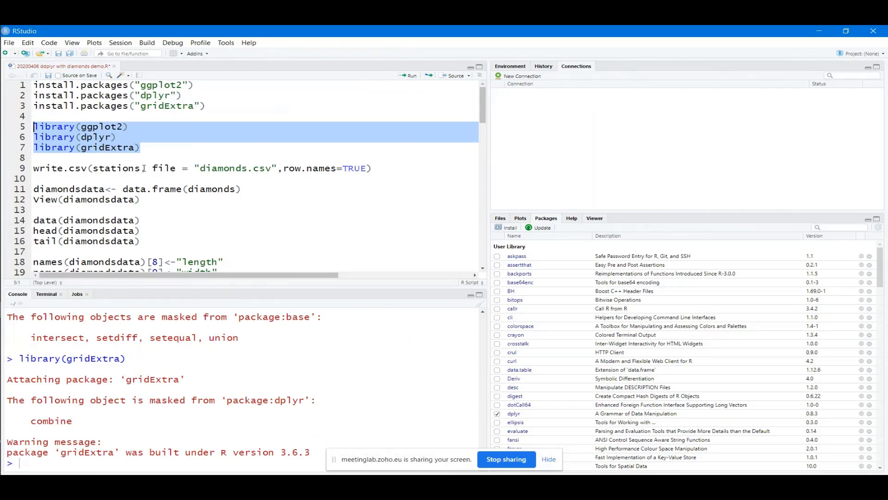
{"action": "left_click_drag", "start_coordinate": [141, 169], "coordinate": [95, 169]}
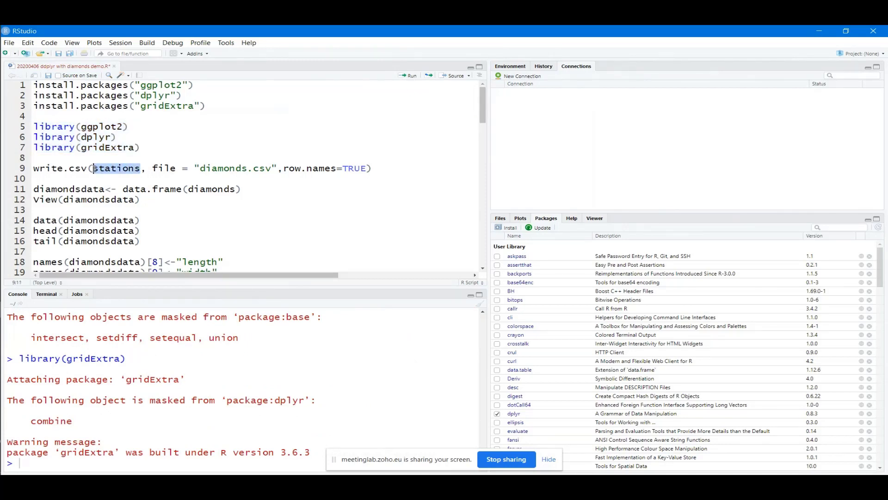
{"action": "type", "text": "dia"}
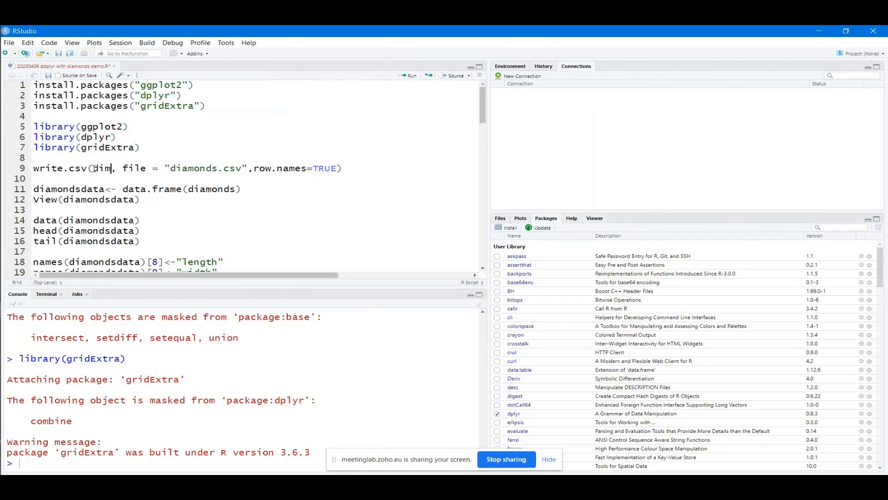
{"action": "type", "text": "monds"}
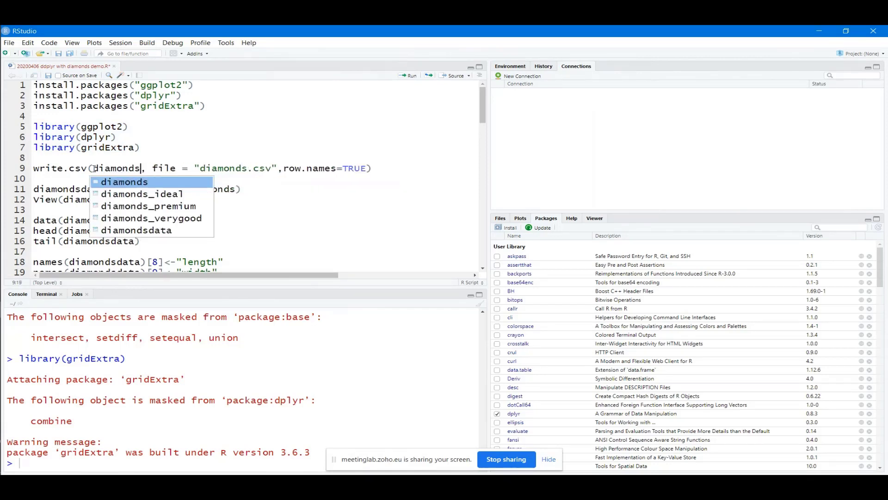
{"action": "left_click", "coordinate": [158, 167]}
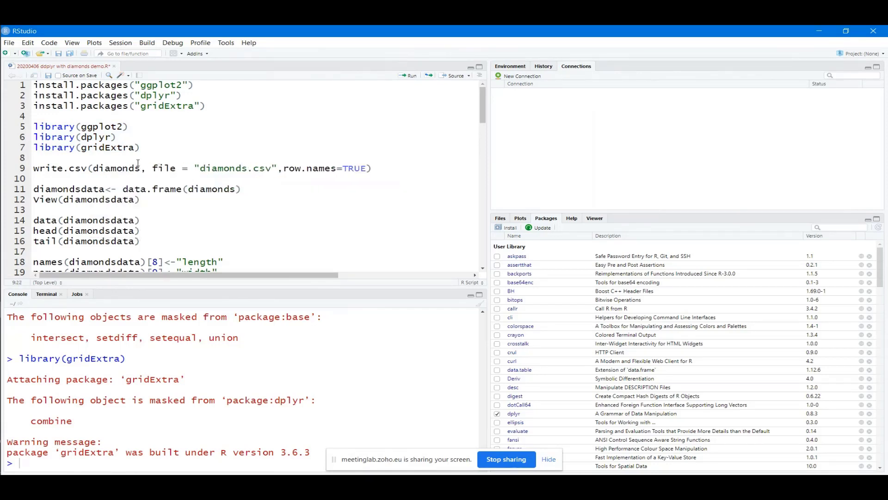
{"action": "left_click_drag", "start_coordinate": [376, 168], "coordinate": [33, 168]}
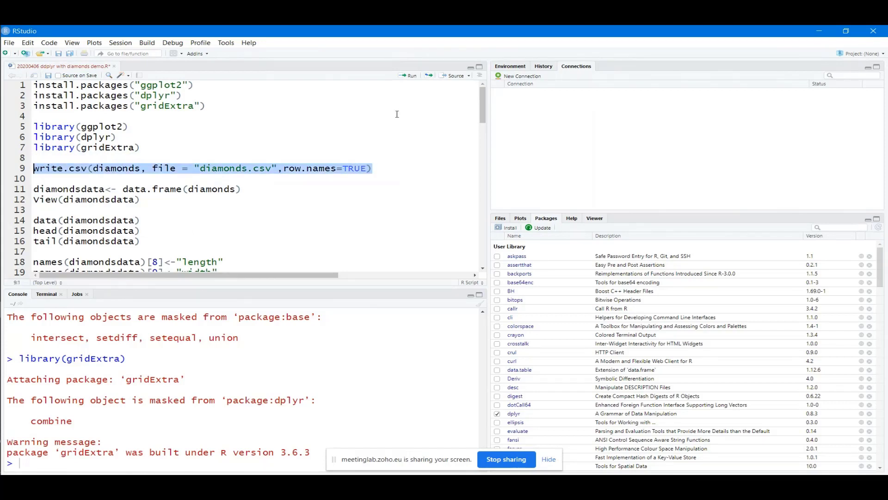
Run write.csv to save diamonds.csv, then print the diamonds tibble
{"action": "left_click", "coordinate": [408, 76]}
{"action": "left_click", "coordinate": [386, 175]}
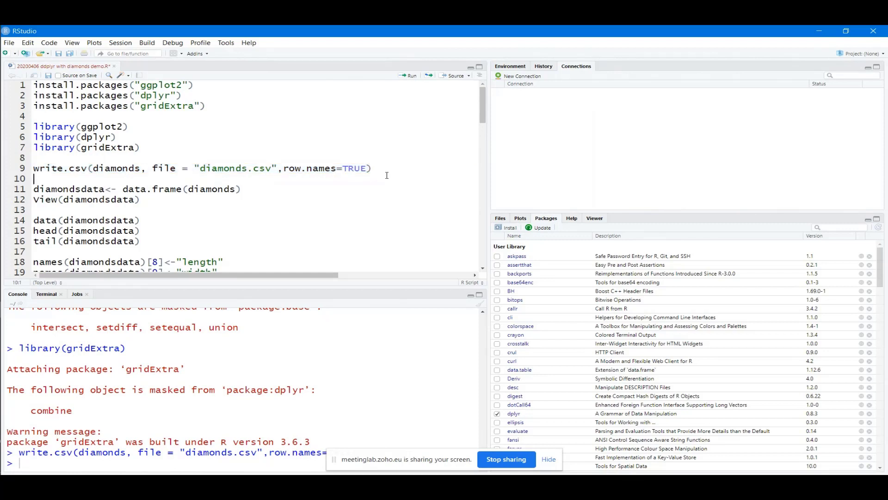
{"action": "left_click_drag", "start_coordinate": [272, 168], "coordinate": [202, 169]}
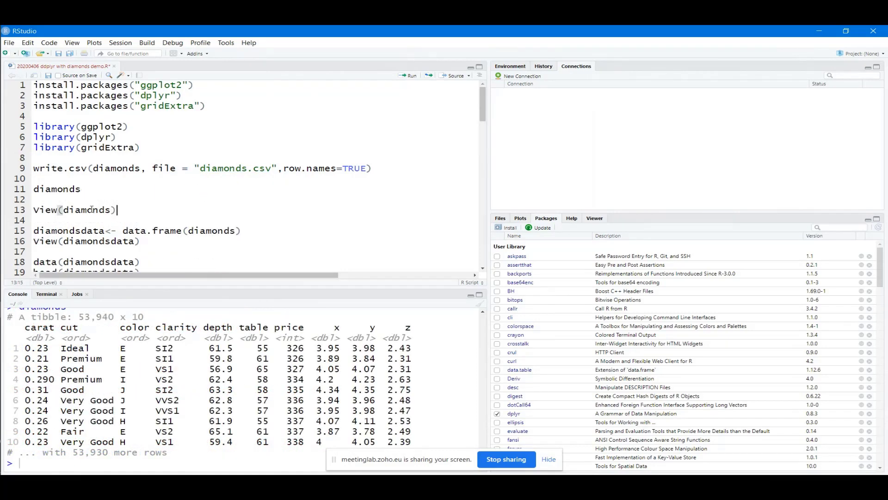
{"action": "left_click_drag", "start_coordinate": [117, 210], "coordinate": [50, 209]}
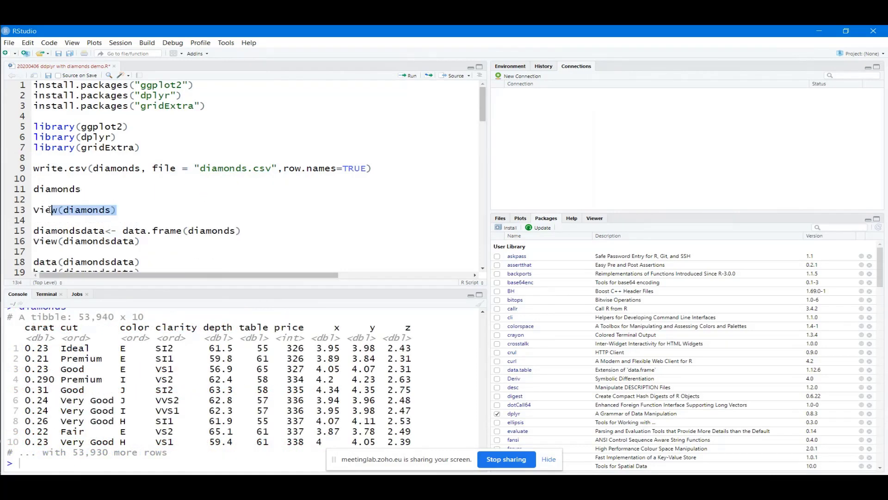
{"action": "left_click", "coordinate": [165, 230]}
{"action": "scroll", "coordinate": [182, 226], "scroll_direction": "down", "scroll_amount": 1}
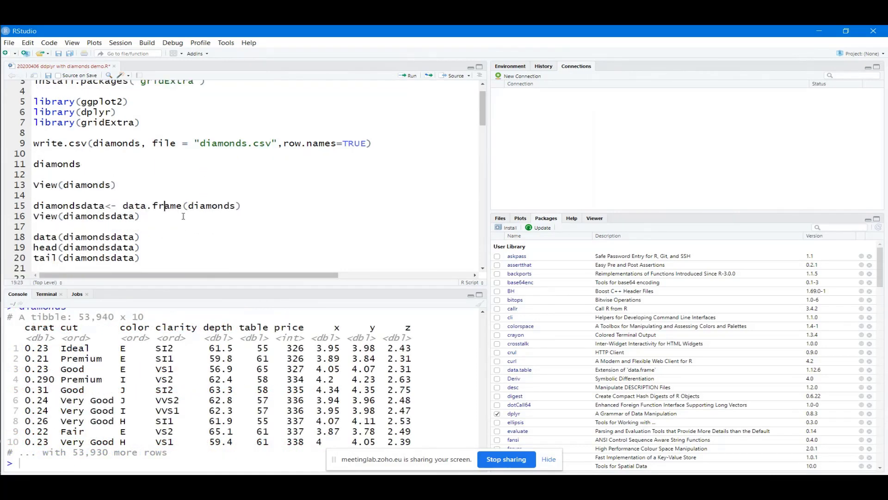
{"action": "left_click_drag", "start_coordinate": [182, 207], "coordinate": [122, 207]}
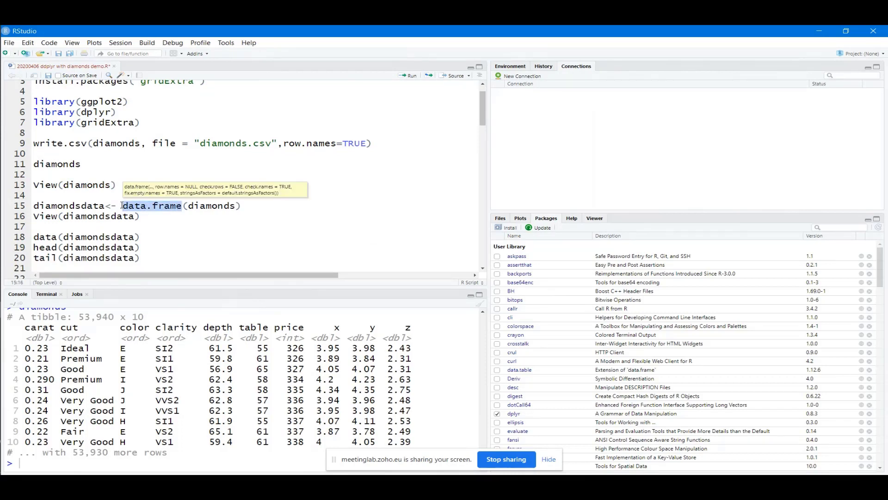
Edit line 15 to diamondsdata <- data.frame(diamonds) and run it
{"action": "left_click", "coordinate": [160, 215]}
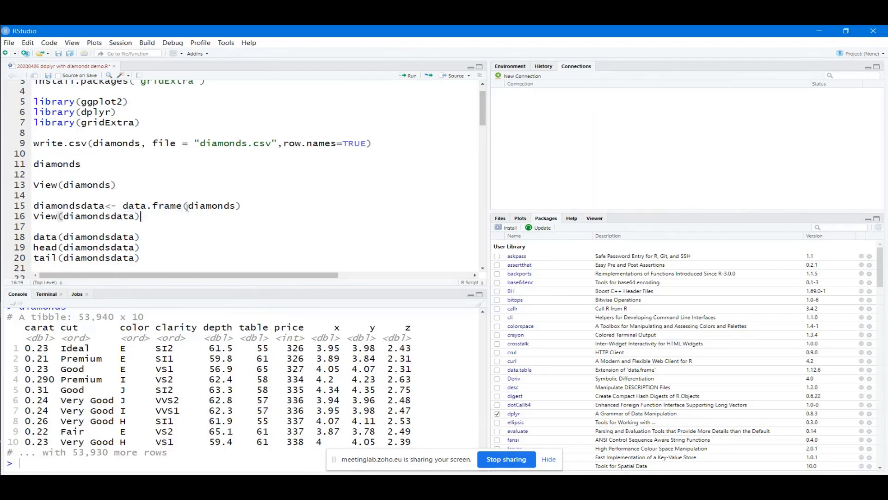
{"action": "left_click_drag", "start_coordinate": [183, 207], "coordinate": [122, 207]}
{"action": "left_click", "coordinate": [244, 205]}
{"action": "left_click_drag", "start_coordinate": [237, 205], "coordinate": [124, 207]}
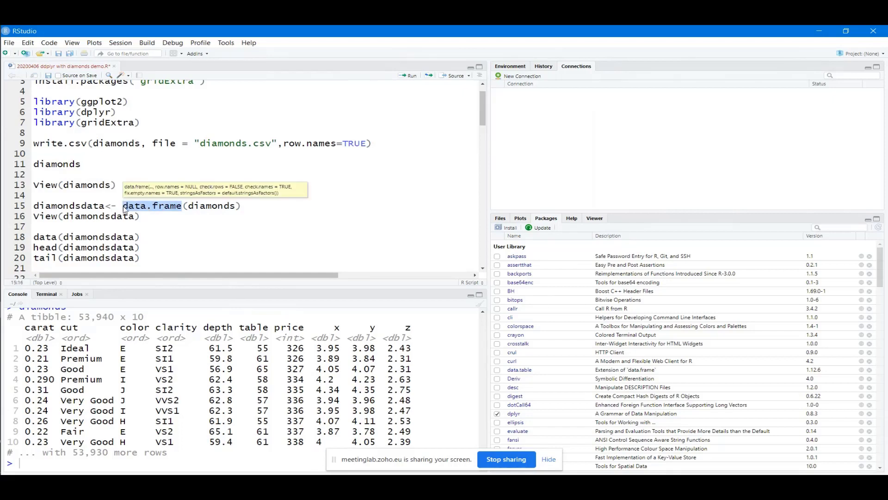
{"action": "left_click_drag", "start_coordinate": [105, 206], "coordinate": [32, 205]}
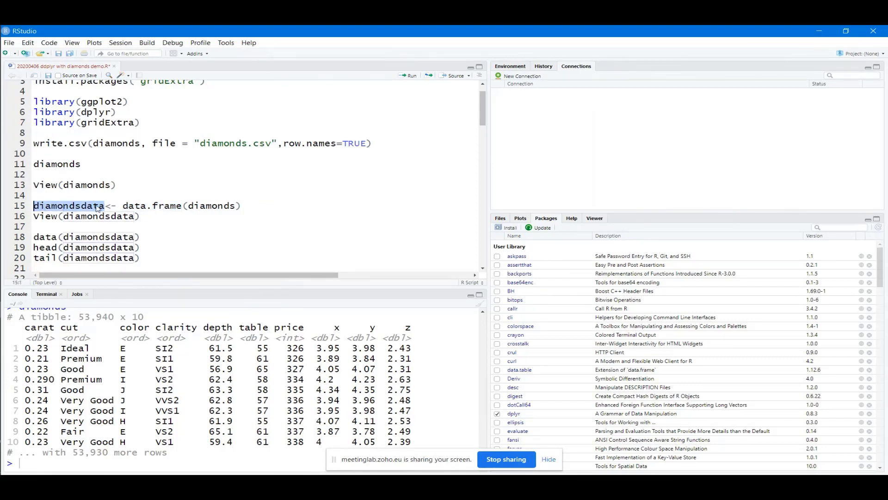
{"action": "left_click", "coordinate": [253, 208]}
{"action": "left_click", "coordinate": [24, 200], "text": "shift"}
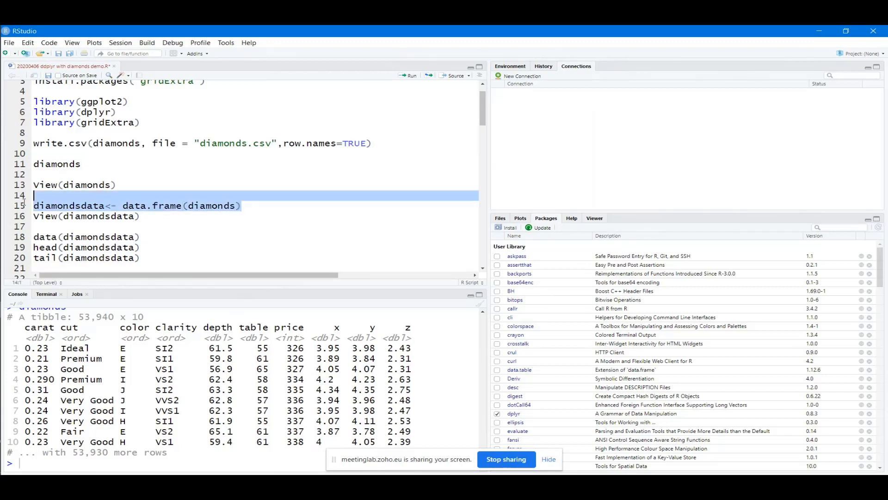
{"action": "left_click", "coordinate": [22, 209], "text": "shift"}
{"action": "key", "text": "ctrl+Return"}
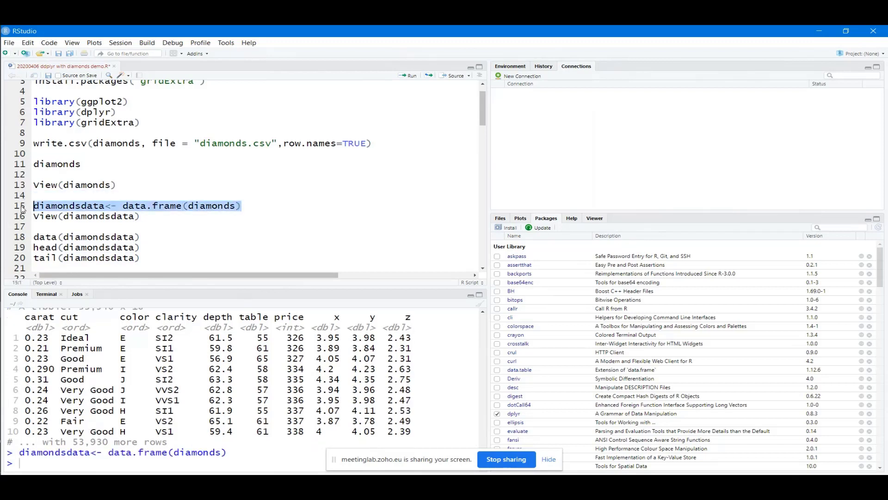
{"action": "left_click", "coordinate": [77, 219]}
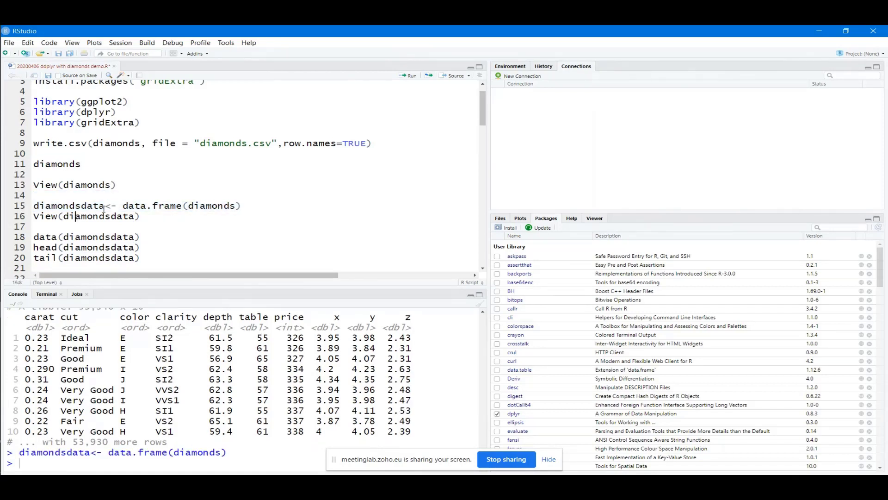
{"action": "left_click_drag", "start_coordinate": [105, 206], "coordinate": [33, 207]}
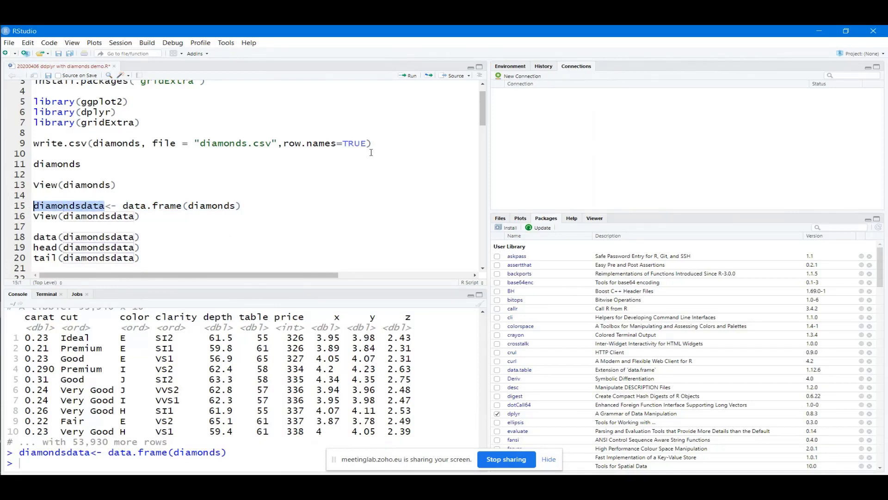
{"action": "left_click", "coordinate": [179, 216]}
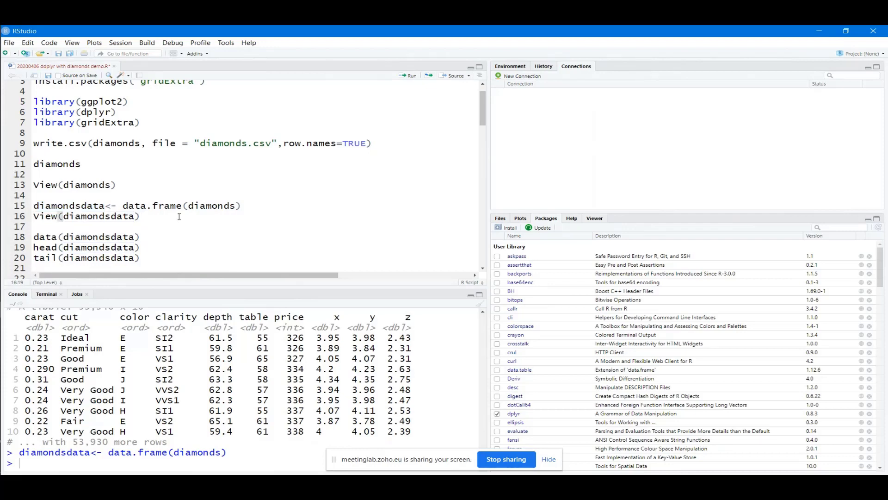
Open diamondsdata in the data viewer with View(diamondsdata), then return to the script
{"action": "key", "text": "ctrl+Return"}
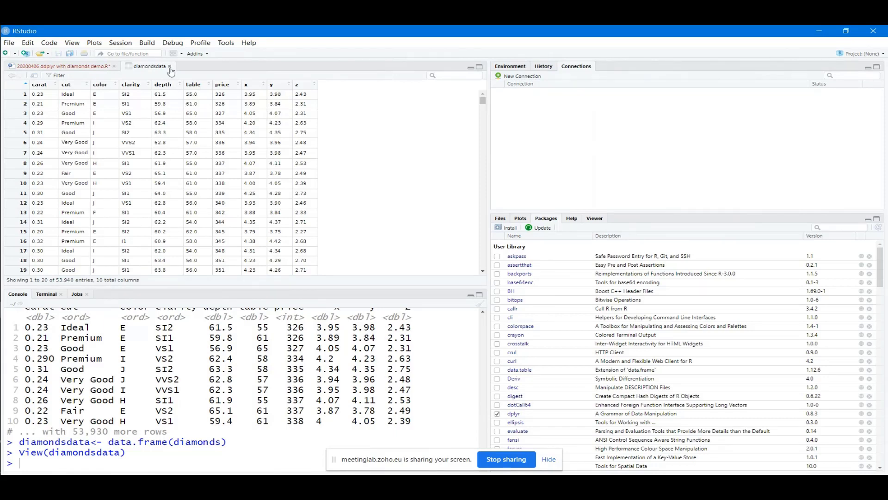
{"action": "left_click", "coordinate": [77, 68]}
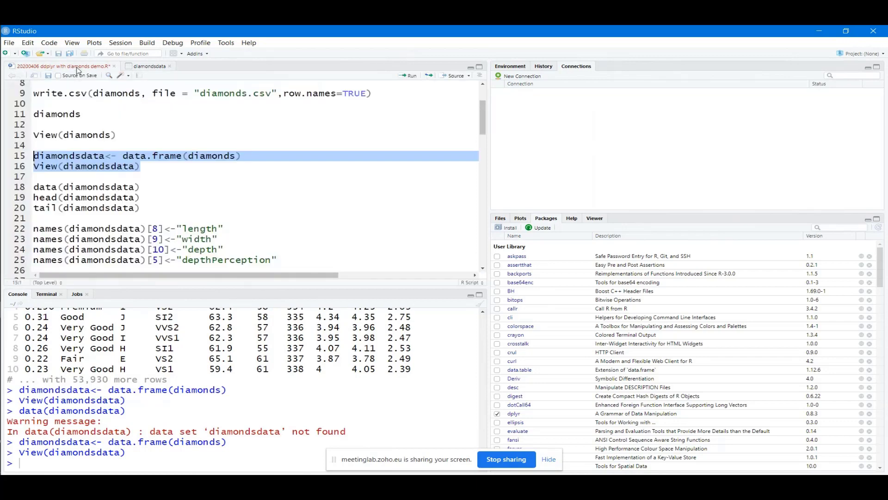
Print the first six rows of diamondsdata with head(diamondsdata)
{"action": "left_click", "coordinate": [90, 161]}
{"action": "left_click", "coordinate": [142, 187]}
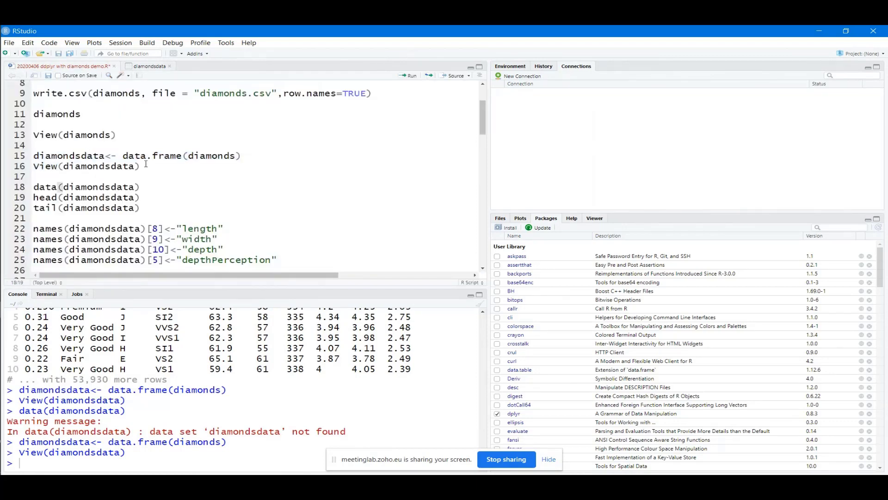
{"action": "left_click_drag", "start_coordinate": [145, 197], "coordinate": [29, 198]}
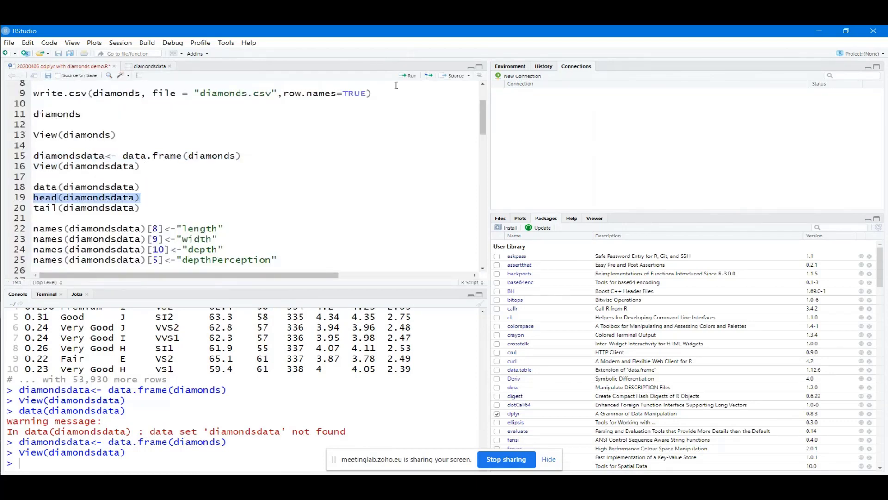
{"action": "left_click", "coordinate": [407, 76]}
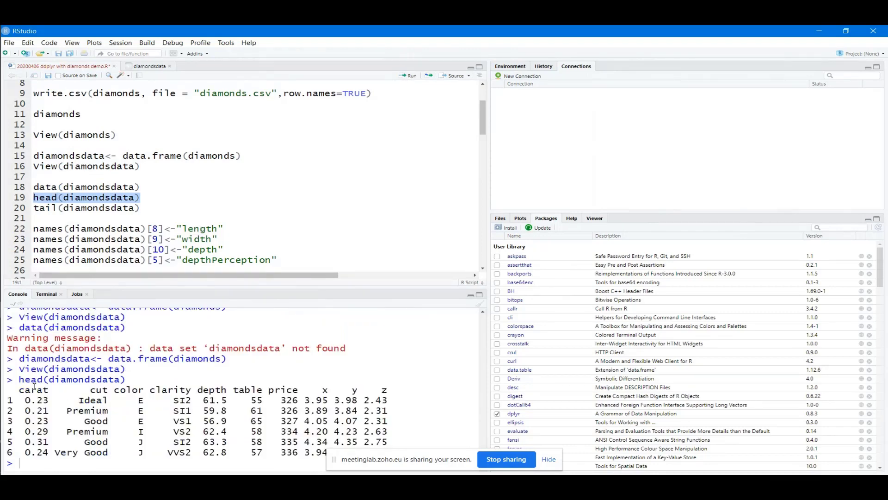
{"action": "left_click", "coordinate": [40, 207]}
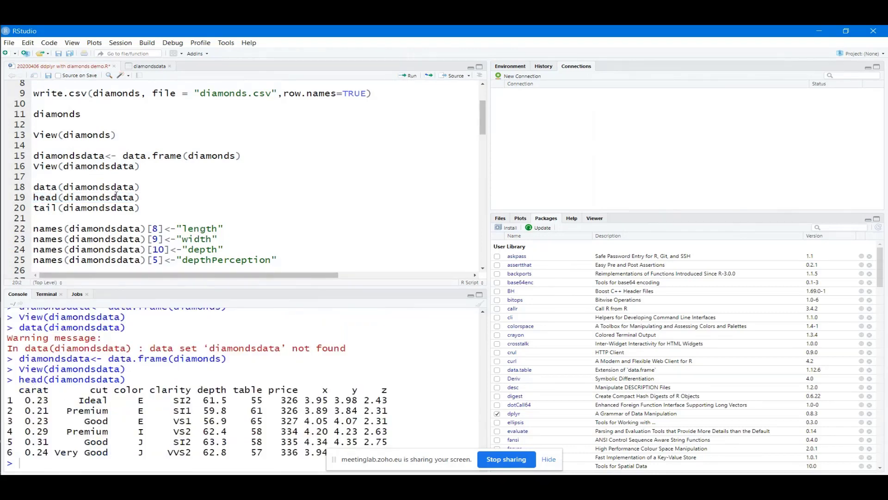
{"action": "left_click_drag", "start_coordinate": [142, 197], "coordinate": [34, 198]}
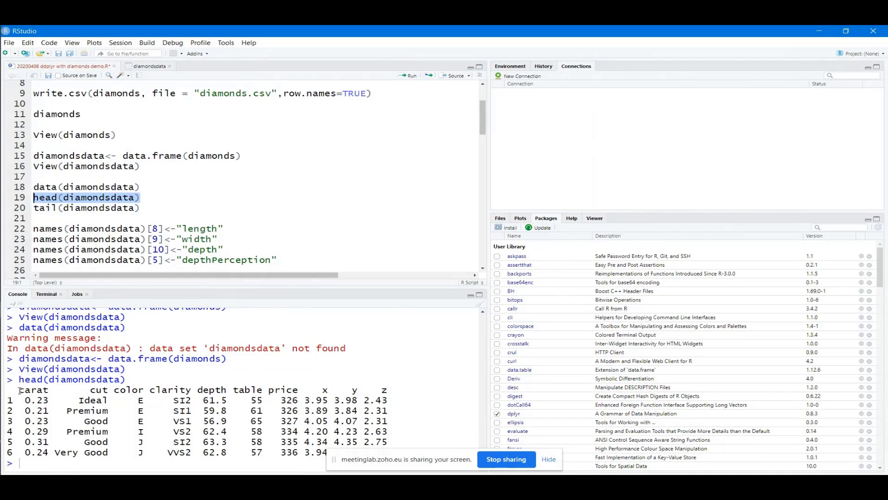
Inspect the head output's columns, then print the last six rows with tail(diamondsdata)
{"action": "left_click_drag", "start_coordinate": [19, 389], "coordinate": [388, 389]}
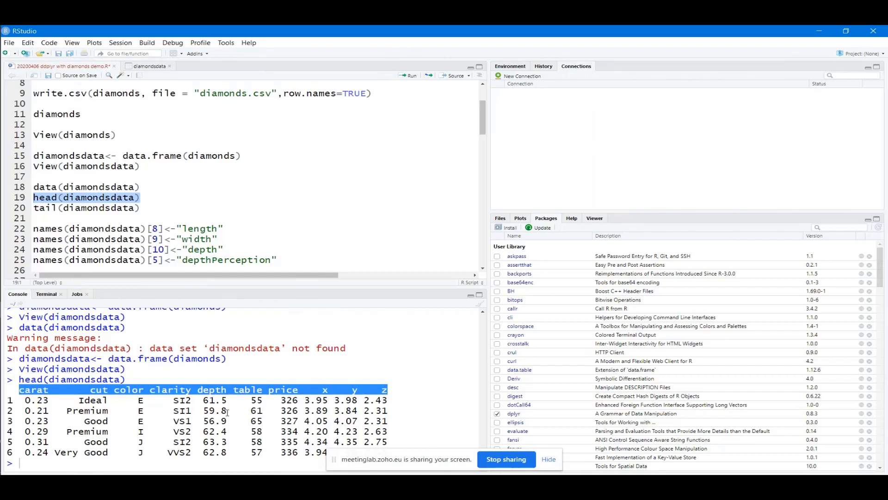
{"action": "left_click", "coordinate": [98, 402]}
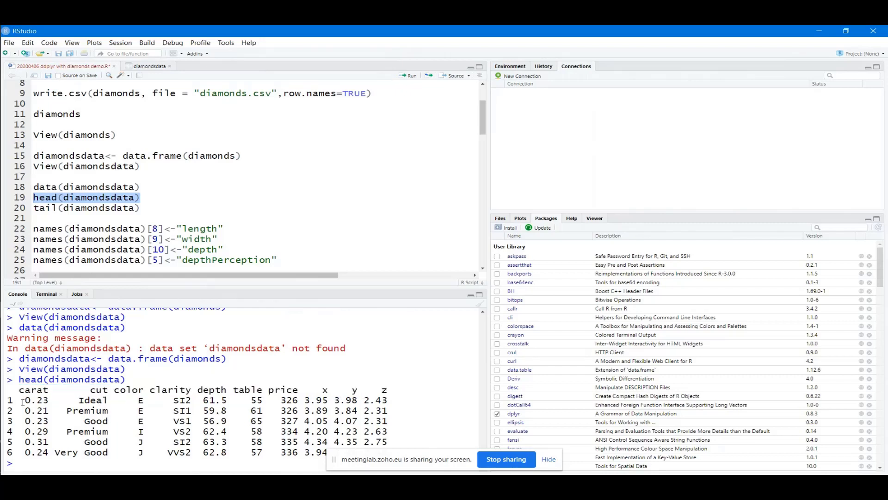
{"action": "left_click_drag", "start_coordinate": [21, 401], "coordinate": [61, 400]}
{"action": "left_click", "coordinate": [90, 418]}
{"action": "left_click_drag", "start_coordinate": [142, 208], "coordinate": [33, 209]}
{"action": "left_click", "coordinate": [411, 75]}
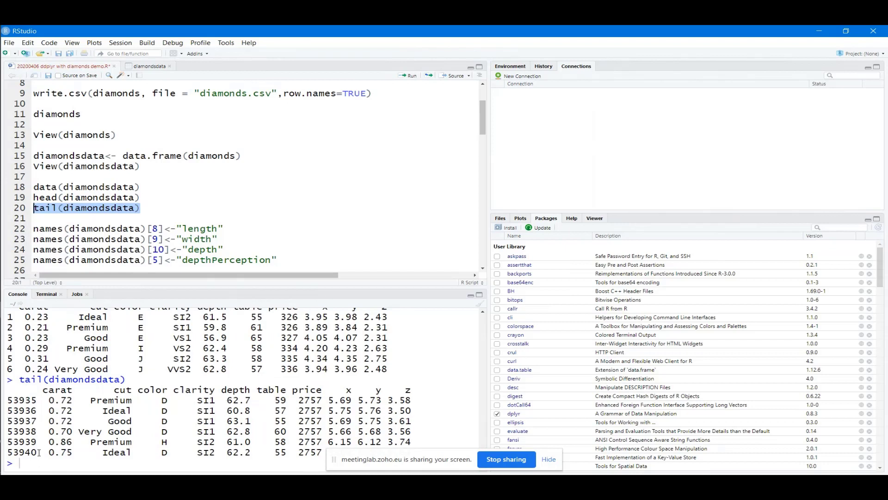
{"action": "double_click", "coordinate": [12, 451]}
{"action": "left_click", "coordinate": [13, 437]}
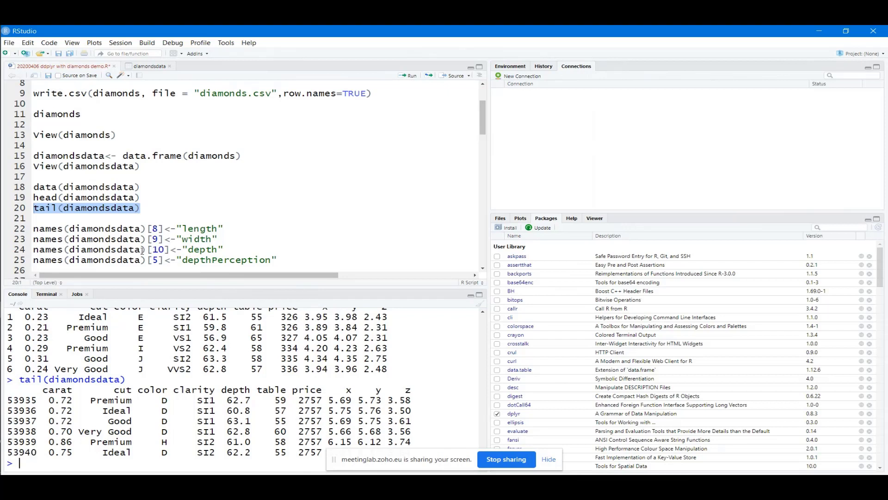
{"action": "left_click", "coordinate": [198, 203]}
{"action": "key", "text": "Return"}
{"action": "key", "text": "Return"}
{"action": "type", "text": "dim"}
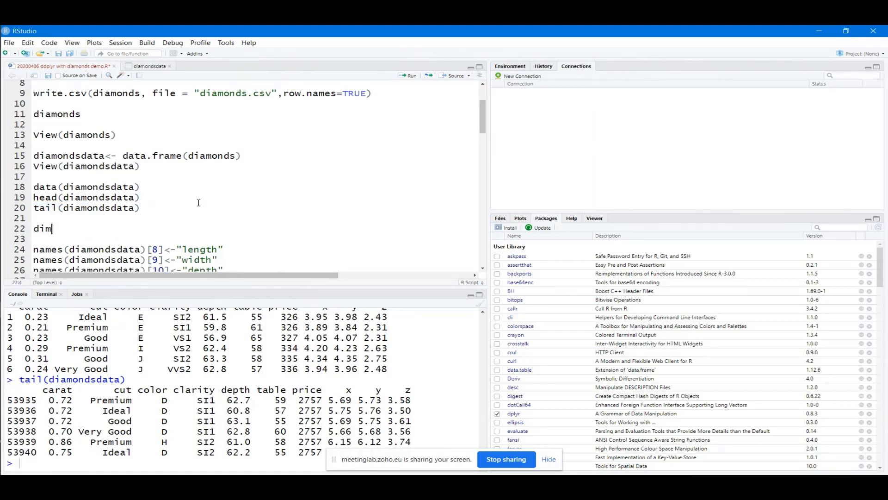
{"action": "type", "text": "(diamonds"}
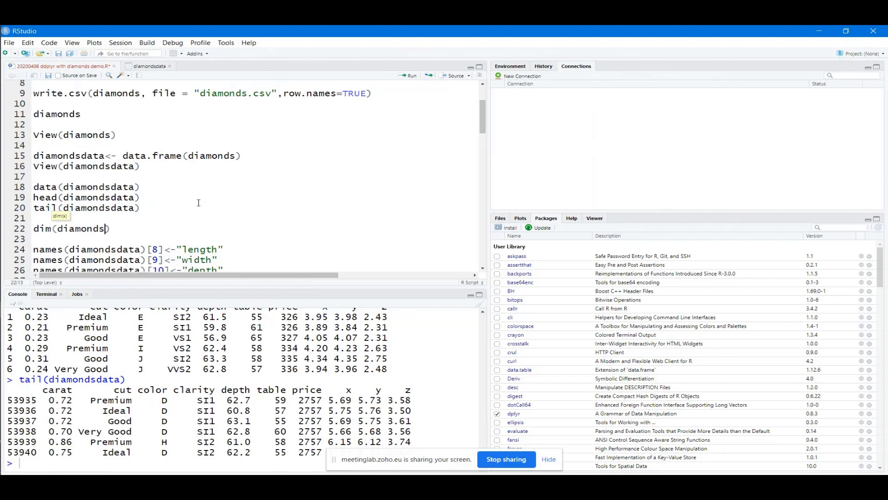
{"action": "type", "text": "data"}
{"action": "key", "text": "ctrl+Return"}
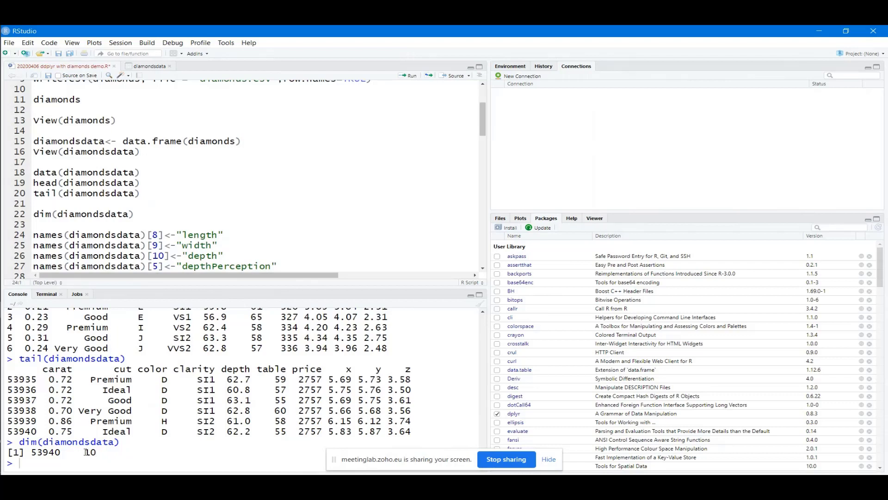
{"action": "left_click_drag", "start_coordinate": [93, 452], "coordinate": [85, 452]}
{"action": "left_click_drag", "start_coordinate": [413, 369], "coordinate": [42, 370]}
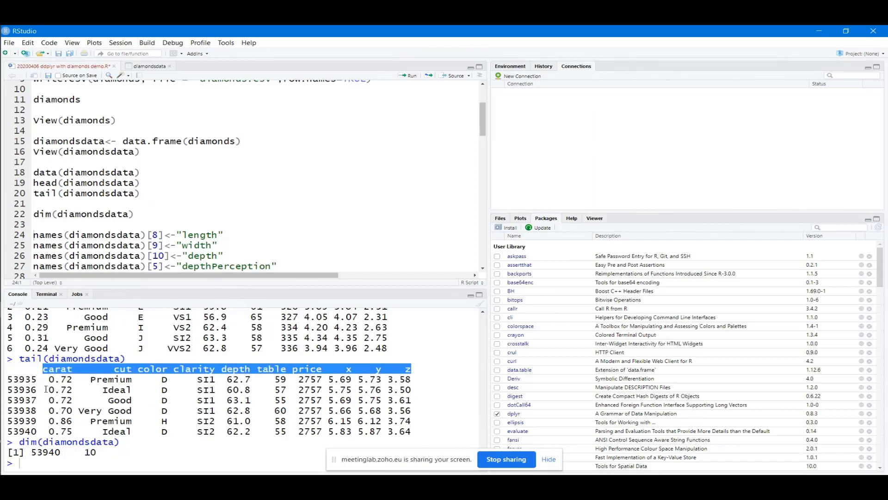
{"action": "left_click", "coordinate": [48, 454]}
{"action": "left_click_drag", "start_coordinate": [34, 452], "coordinate": [30, 452]}
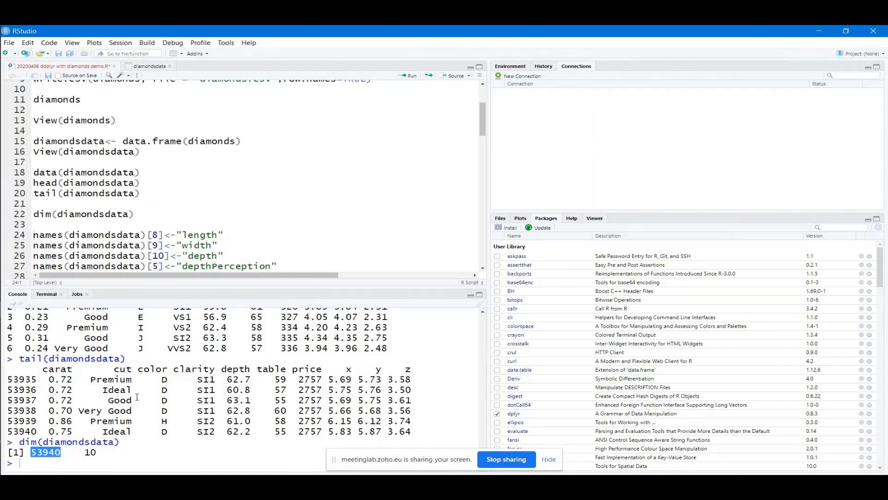
{"action": "left_click", "coordinate": [250, 392]}
{"action": "left_click", "coordinate": [137, 211]}
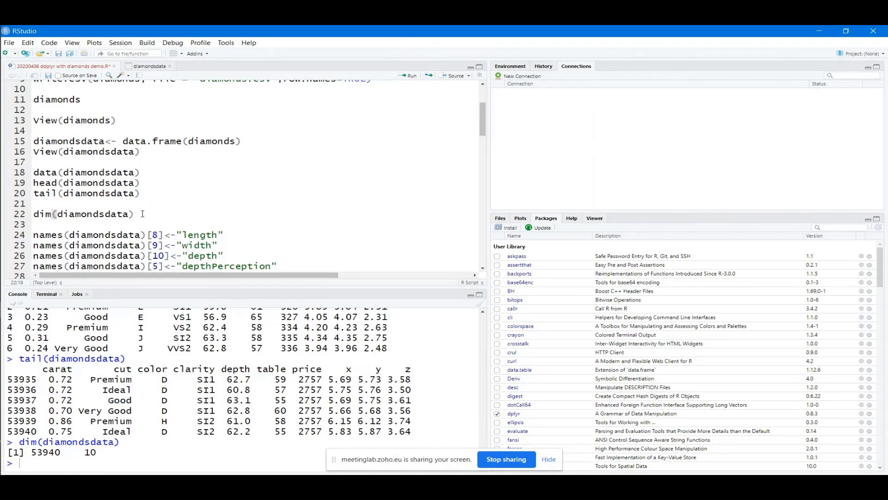
{"action": "left_click_drag", "start_coordinate": [143, 213], "coordinate": [29, 214]}
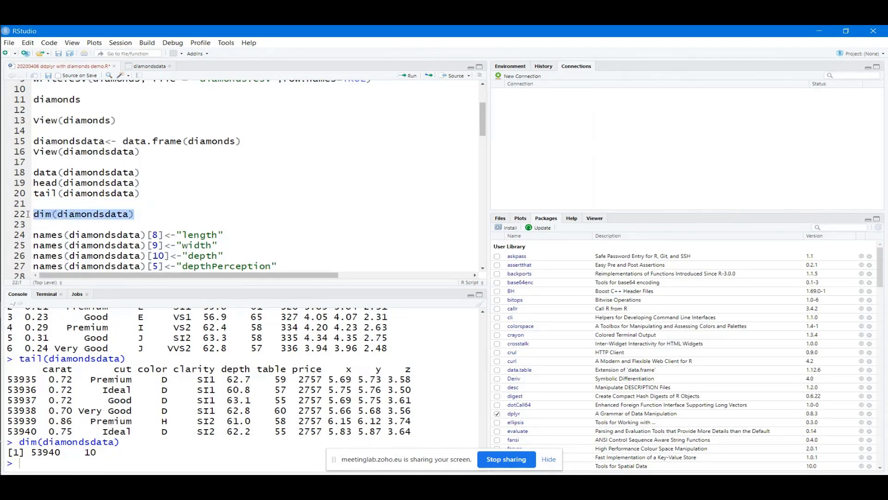
{"action": "left_click", "coordinate": [69, 214]}
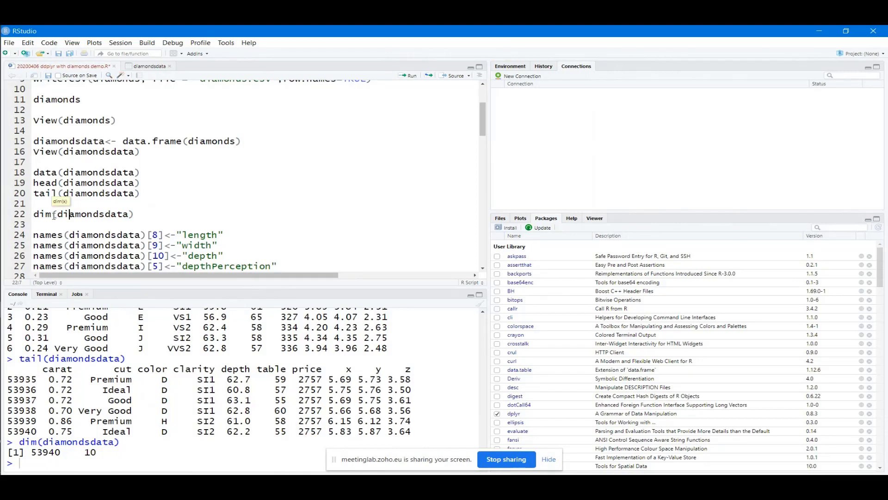
{"action": "left_click", "coordinate": [54, 214]}
{"action": "scroll", "coordinate": [280, 235], "scroll_direction": "down", "scroll_amount": 1}
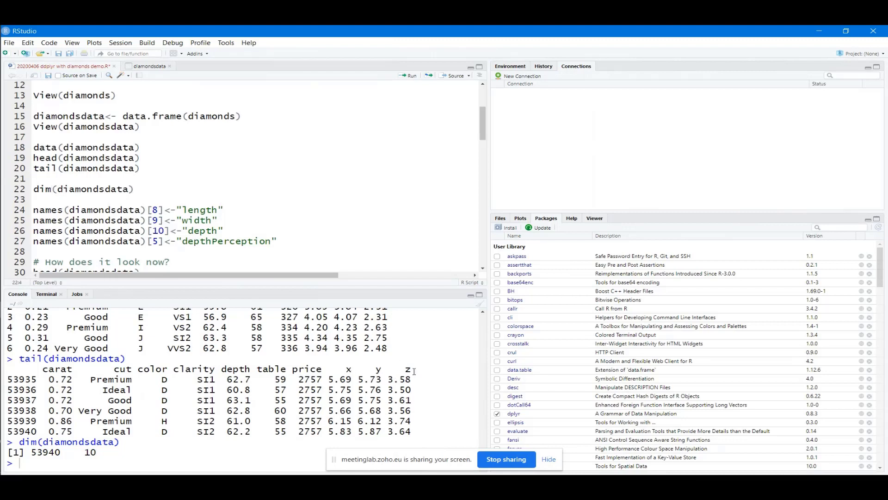
{"action": "left_click_drag", "start_coordinate": [413, 370], "coordinate": [348, 371]}
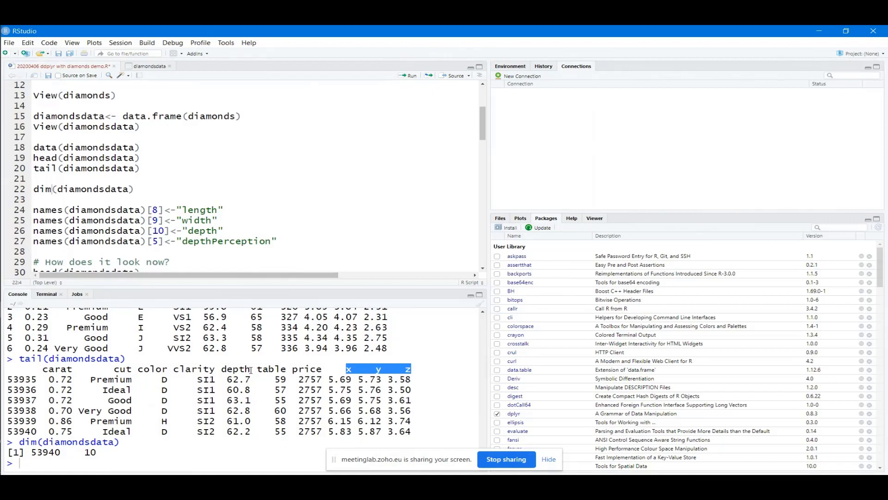
{"action": "left_click", "coordinate": [287, 240]}
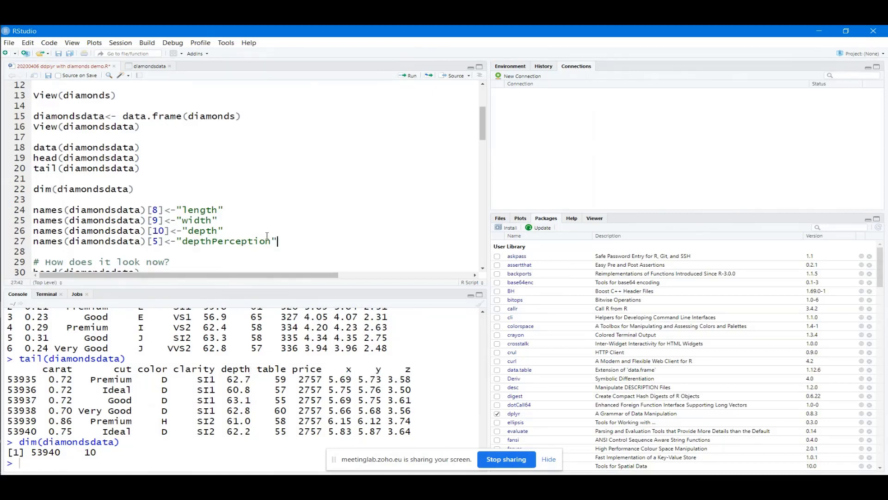
{"action": "left_click_drag", "start_coordinate": [277, 240], "coordinate": [35, 209]}
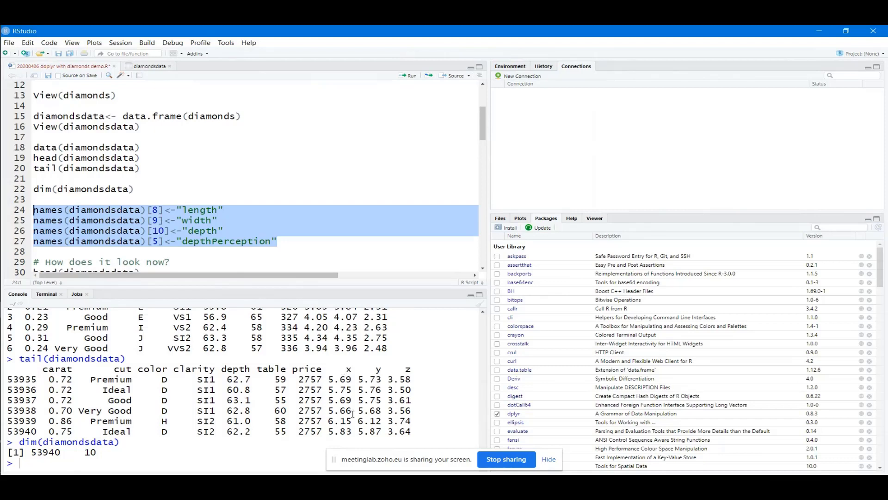
{"action": "left_click", "coordinate": [220, 231]}
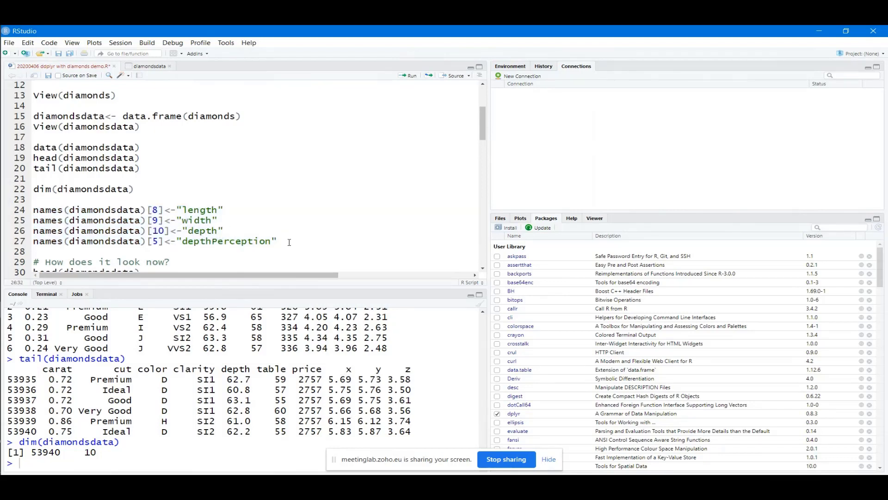
{"action": "left_click_drag", "start_coordinate": [278, 241], "coordinate": [34, 210]}
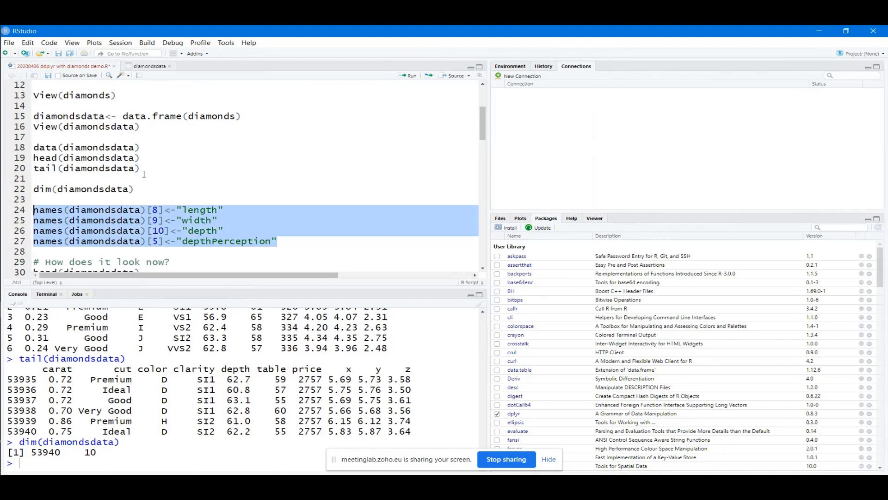
Run the column renames and print head(diamondsdata) showing depthPerception, length, width and depth
{"action": "left_click", "coordinate": [408, 75]}
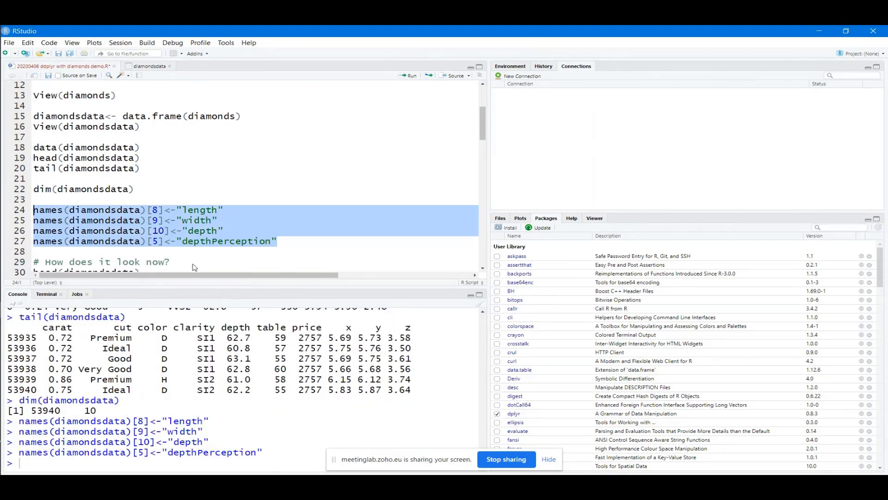
{"action": "scroll", "coordinate": [167, 256], "scroll_direction": "down", "scroll_amount": 1}
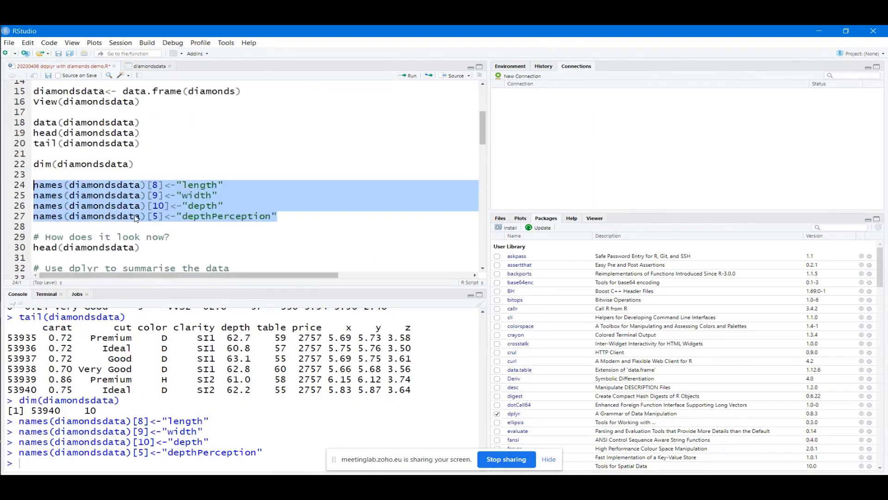
{"action": "scroll", "coordinate": [141, 238], "scroll_direction": "down", "scroll_amount": 1}
{"action": "left_click", "coordinate": [144, 224]}
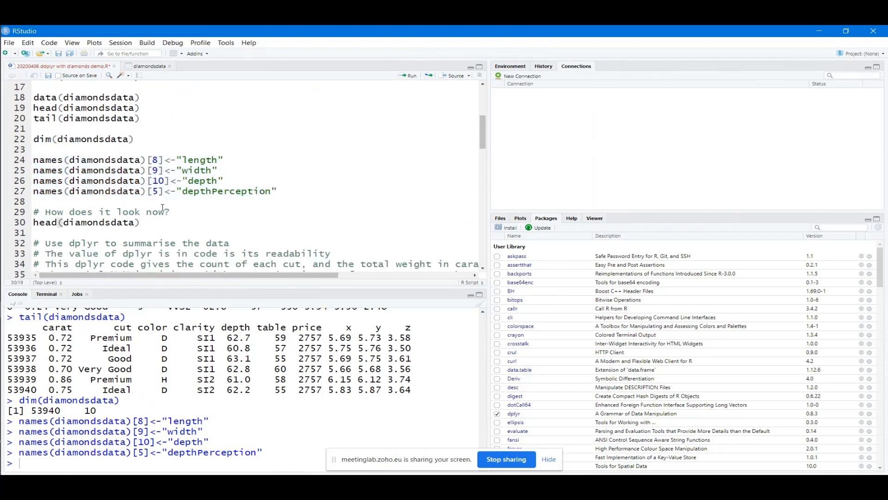
{"action": "left_click_drag", "start_coordinate": [139, 223], "coordinate": [33, 222]}
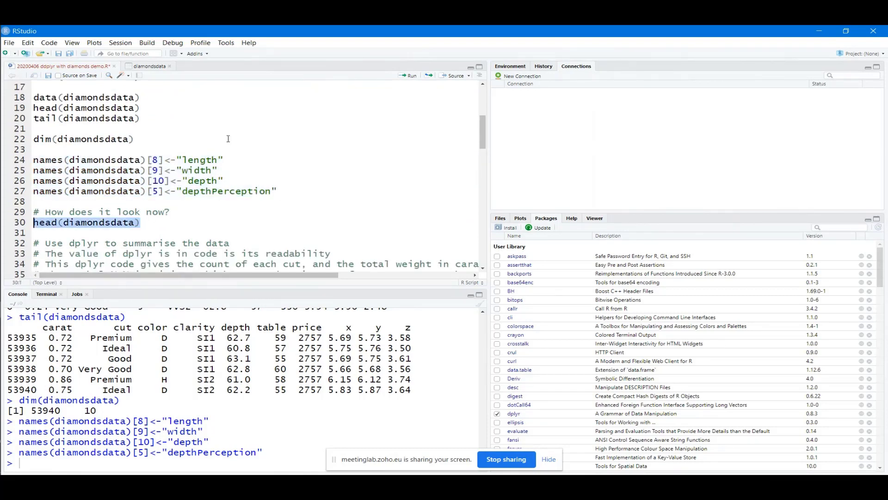
{"action": "left_click", "coordinate": [407, 75]}
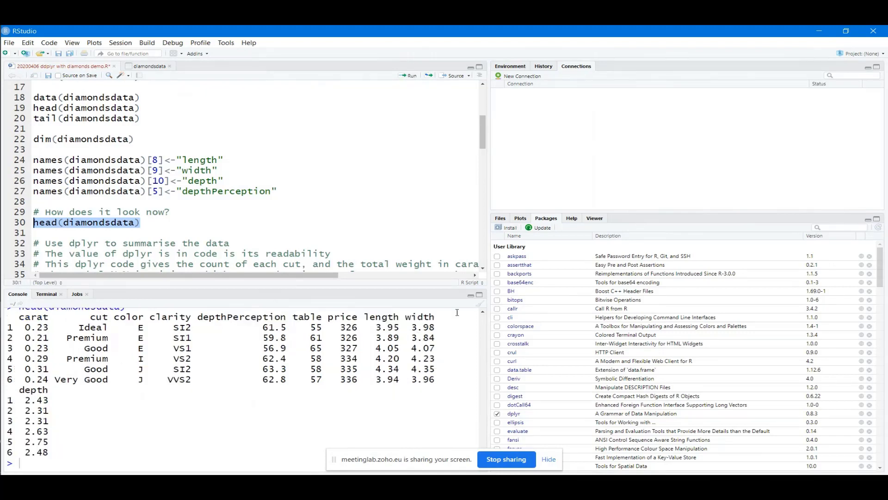
Show the Plots pane and drag the splitter right to widen the script and console
{"action": "left_click", "coordinate": [521, 218]}
{"action": "left_click_drag", "start_coordinate": [490, 263], "coordinate": [586, 263]}
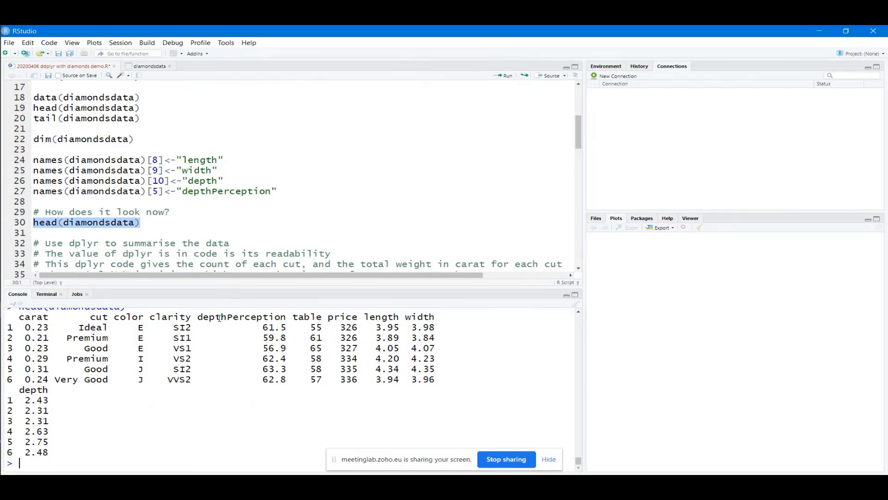
{"action": "left_click", "coordinate": [188, 254]}
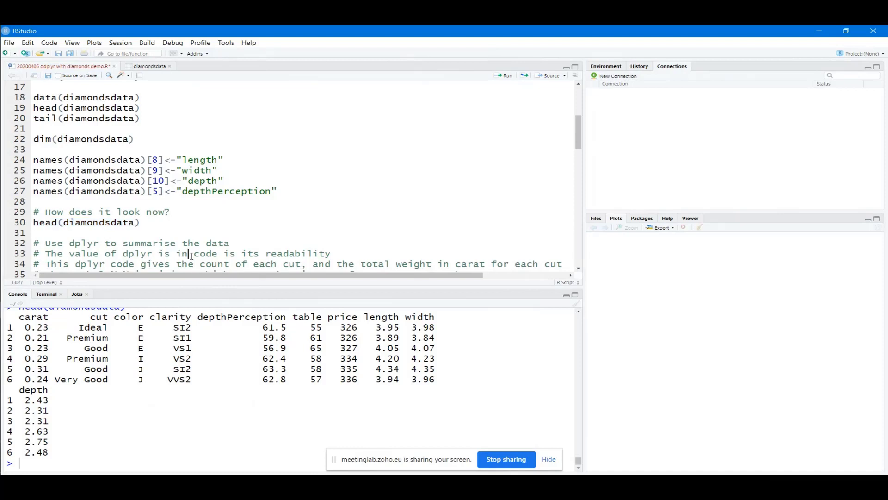
{"action": "scroll", "coordinate": [192, 255], "scroll_direction": "down", "scroll_amount": 1}
{"action": "scroll", "coordinate": [192, 255], "scroll_direction": "down", "scroll_amount": 2}
{"action": "scroll", "coordinate": [145, 210], "scroll_direction": "down", "scroll_amount": 1}
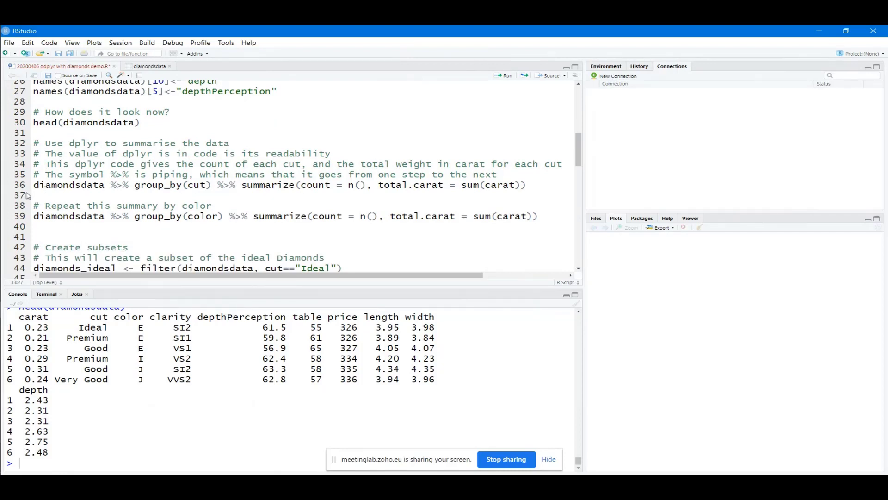
{"action": "left_click_drag", "start_coordinate": [35, 184], "coordinate": [121, 185]}
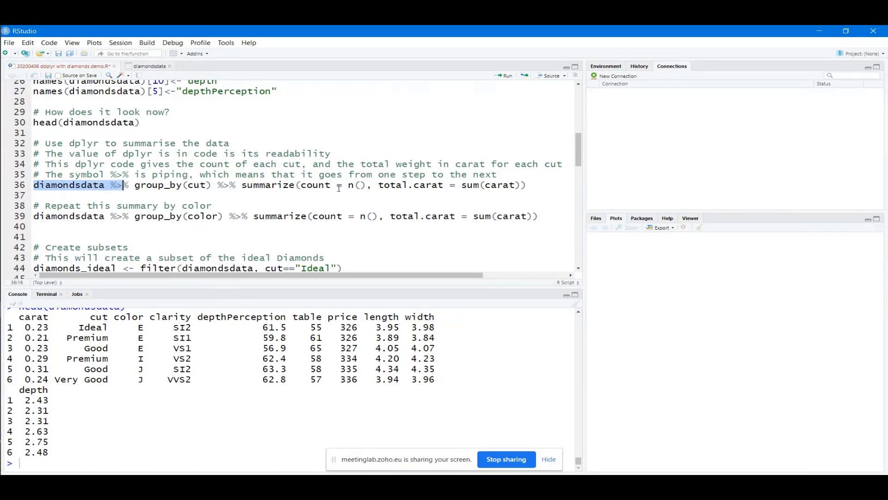
{"action": "left_click", "coordinate": [426, 185]}
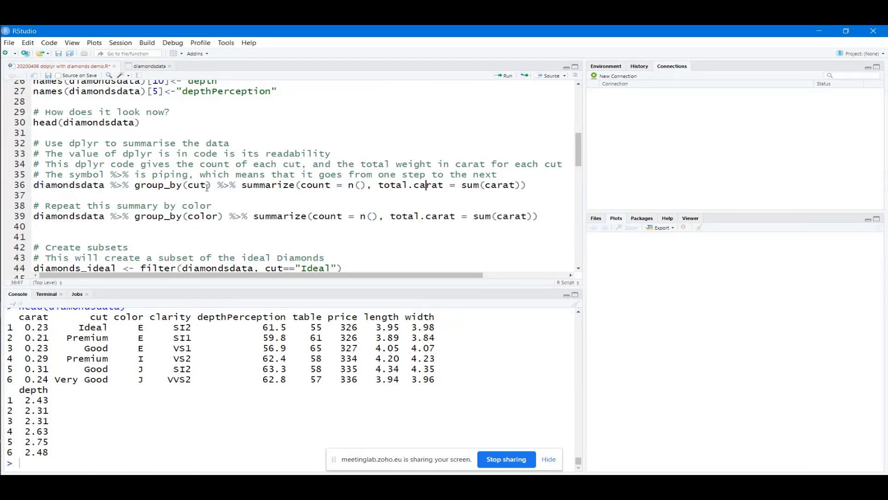
{"action": "left_click_drag", "start_coordinate": [211, 185], "coordinate": [134, 185]}
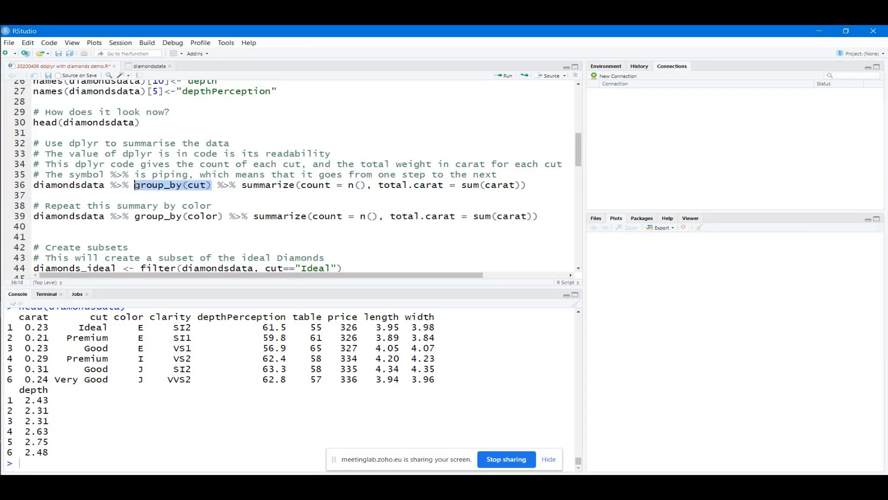
{"action": "left_click", "coordinate": [159, 154]}
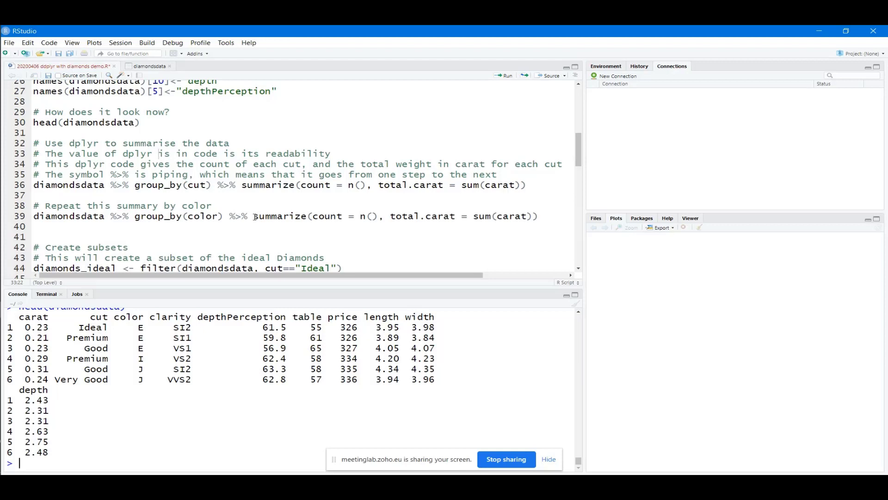
{"action": "left_click_drag", "start_coordinate": [242, 185], "coordinate": [529, 185]}
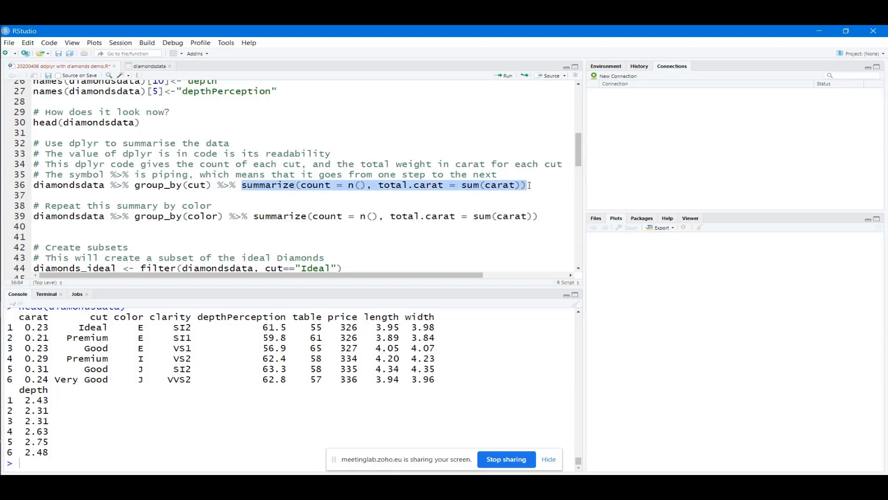
{"action": "left_click_drag", "start_coordinate": [367, 185], "coordinate": [301, 185]}
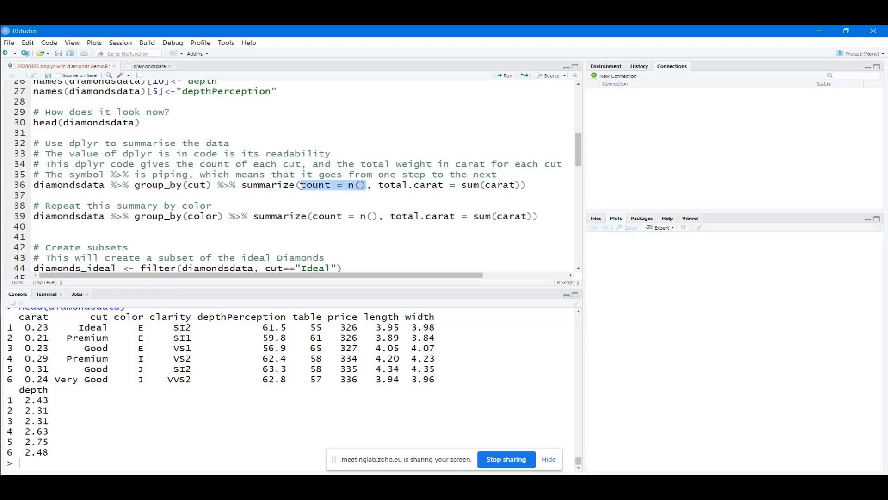
{"action": "left_click", "coordinate": [378, 185]}
{"action": "left_click_drag", "start_coordinate": [378, 185], "coordinate": [521, 185]}
{"action": "left_click", "coordinate": [289, 185]}
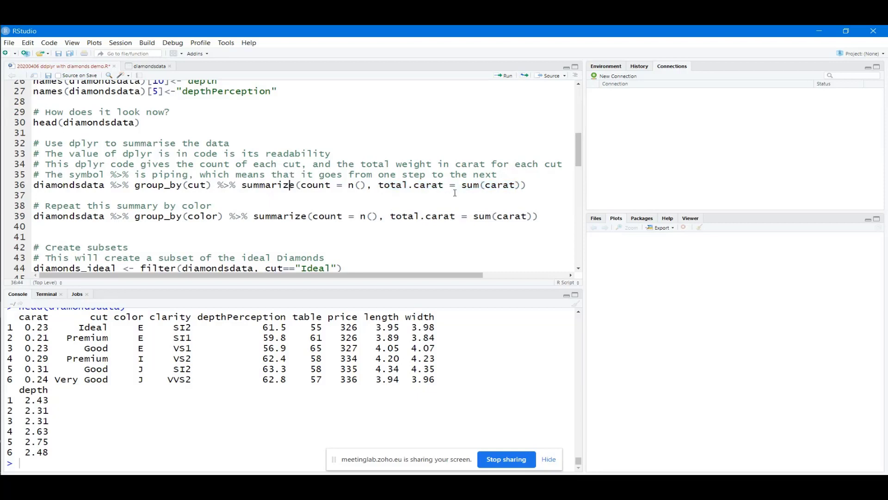
{"action": "left_click_drag", "start_coordinate": [527, 185], "coordinate": [34, 185]}
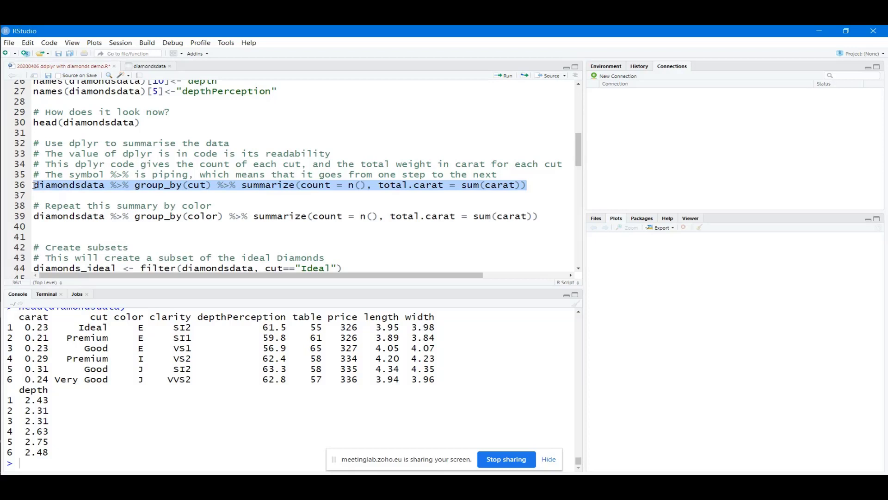
{"action": "left_click", "coordinate": [75, 164]}
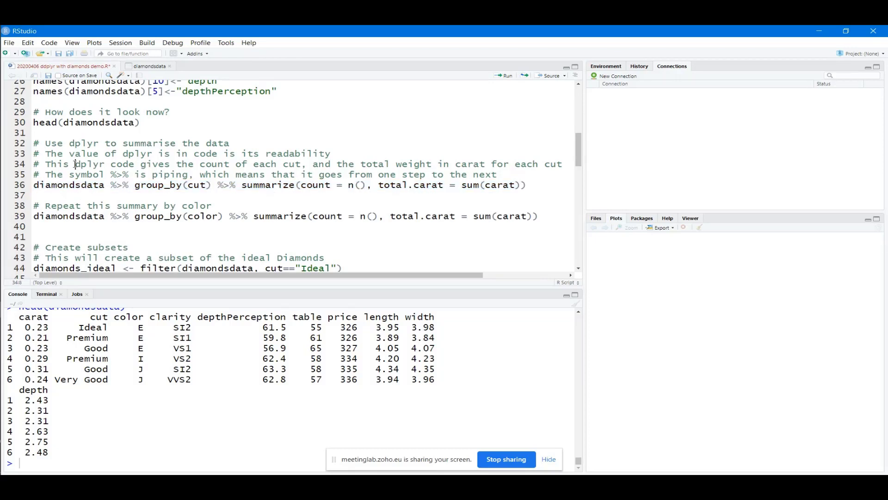
{"action": "left_click_drag", "start_coordinate": [535, 186], "coordinate": [35, 185]}
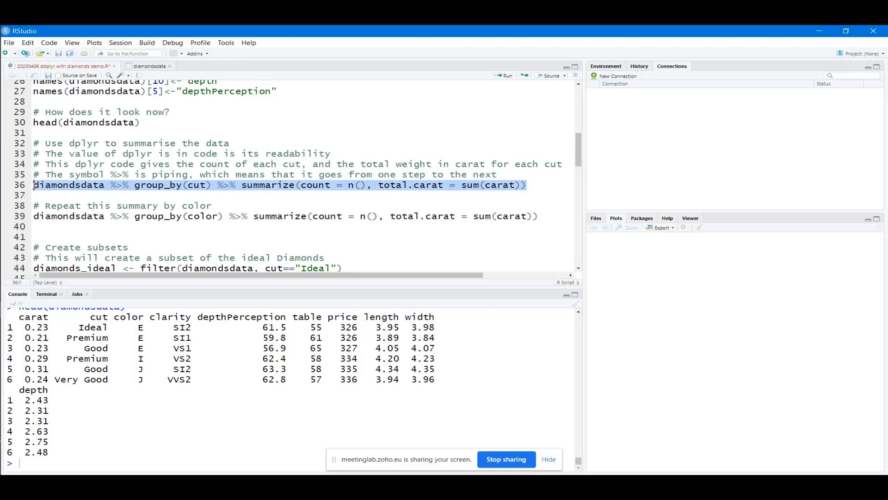
{"action": "left_click", "coordinate": [504, 75]}
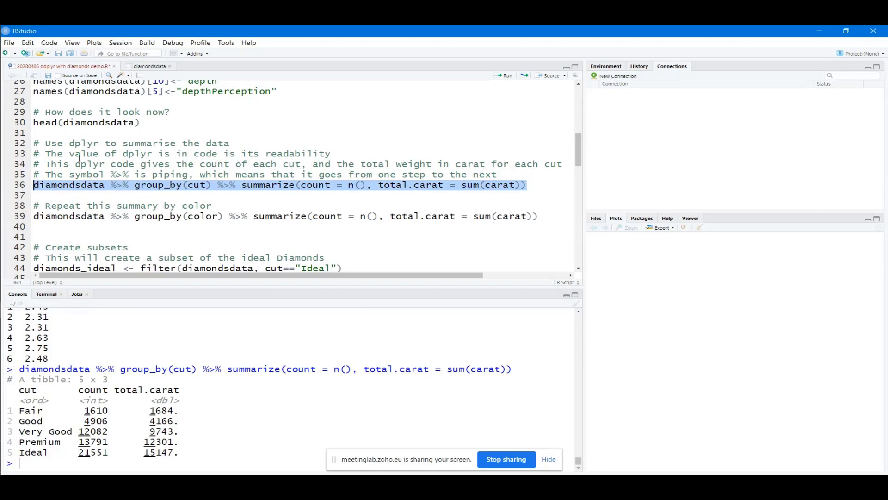
{"action": "left_click", "coordinate": [140, 185]}
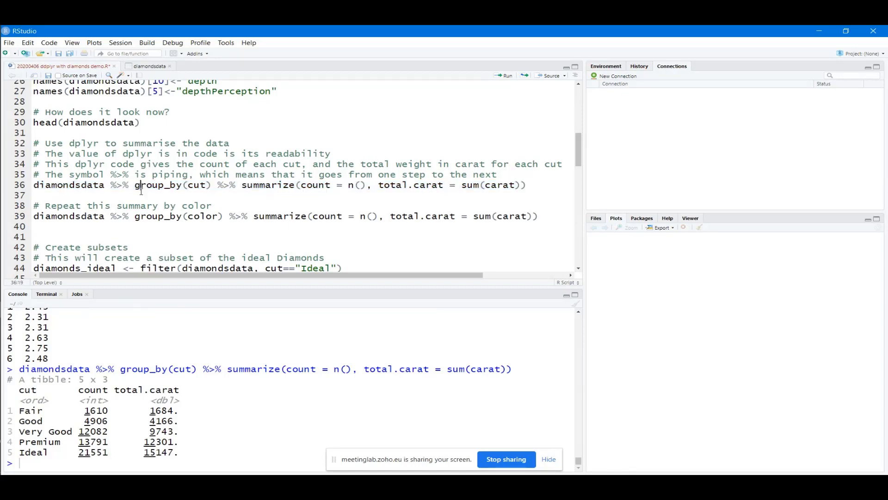
{"action": "left_click_drag", "start_coordinate": [135, 186], "coordinate": [180, 185]}
{"action": "mouse_move", "coordinate": [179, 185]}
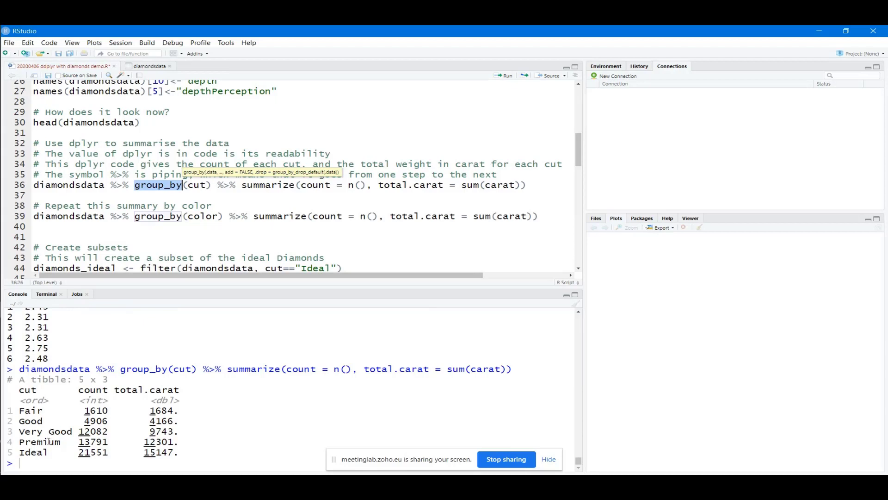
{"action": "left_click", "coordinate": [242, 185]}
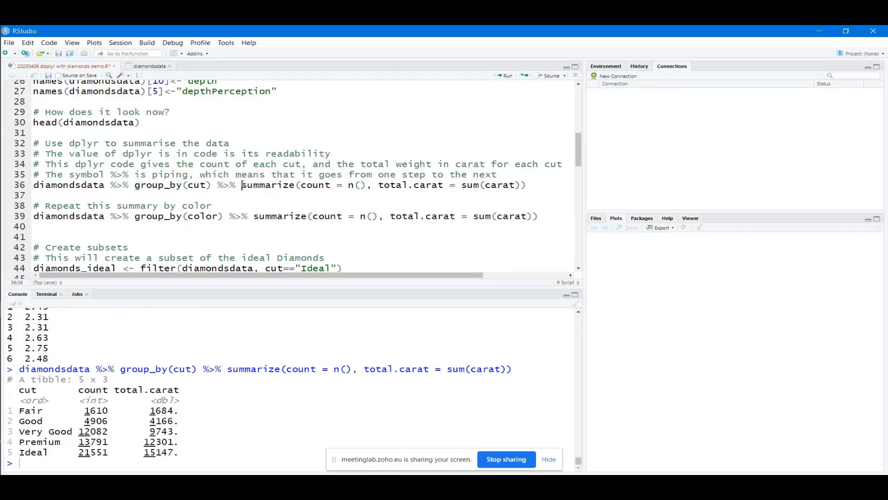
{"action": "left_click_drag", "start_coordinate": [242, 184], "coordinate": [368, 185]}
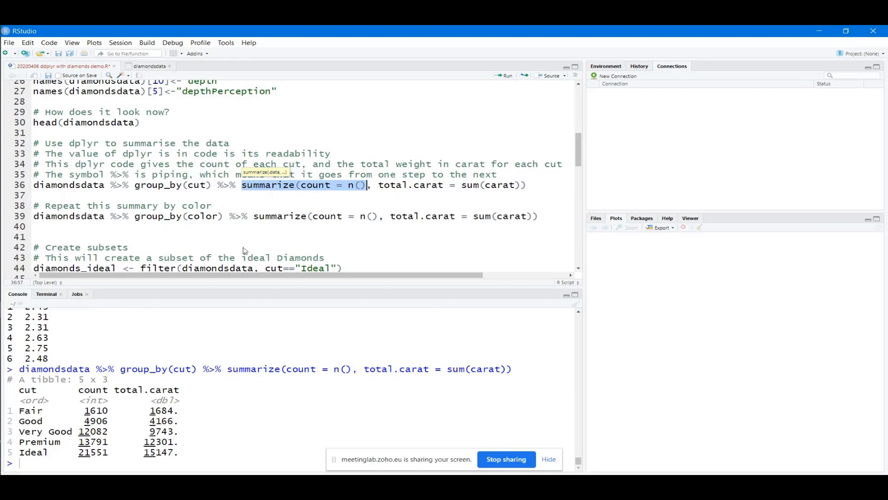
{"action": "left_click", "coordinate": [423, 176]}
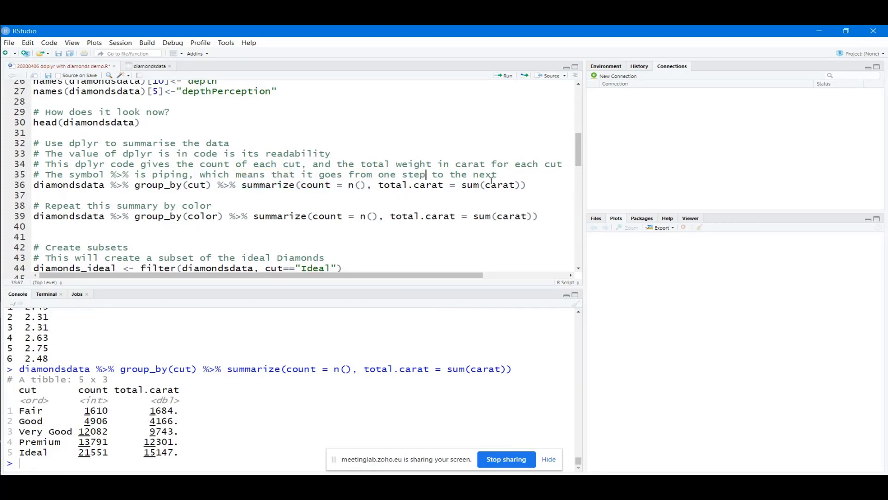
{"action": "left_click", "coordinate": [521, 185]}
{"action": "left_click_drag", "start_coordinate": [522, 185], "coordinate": [380, 186]}
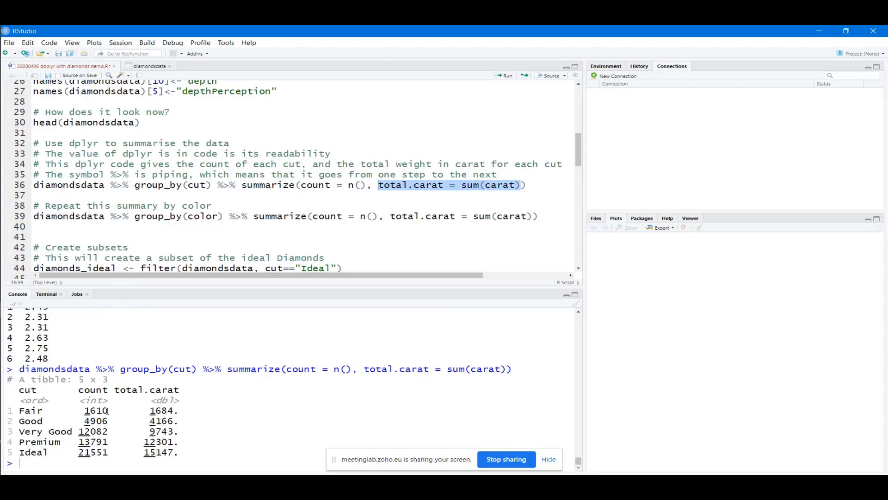
{"action": "left_click_drag", "start_coordinate": [107, 410], "coordinate": [86, 410]}
{"action": "left_click_drag", "start_coordinate": [174, 410], "coordinate": [150, 410]}
{"action": "left_click", "coordinate": [112, 452]}
{"action": "scroll", "coordinate": [247, 217], "scroll_direction": "down", "scroll_amount": 1}
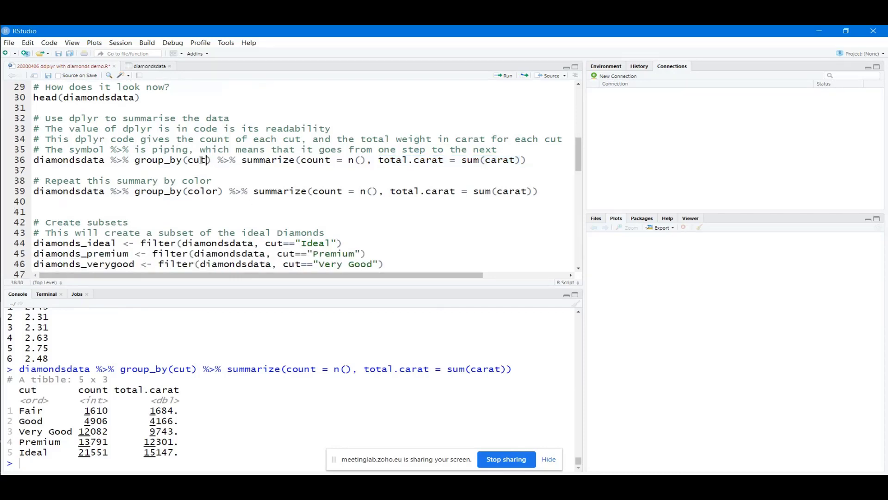
{"action": "double_click", "coordinate": [200, 160]}
{"action": "left_click", "coordinate": [153, 198]}
Run the group_by(color) summary on line 39
{"action": "left_click_drag", "start_coordinate": [542, 190], "coordinate": [14, 195]}
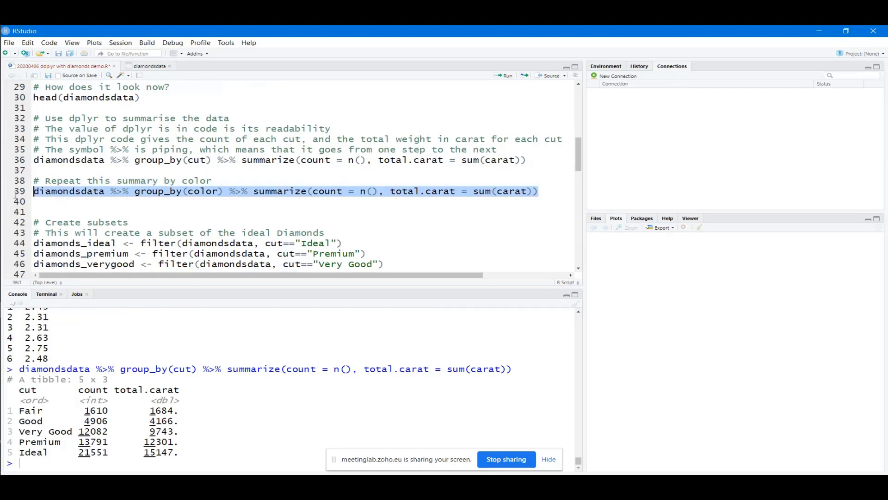
{"action": "left_click", "coordinate": [503, 76]}
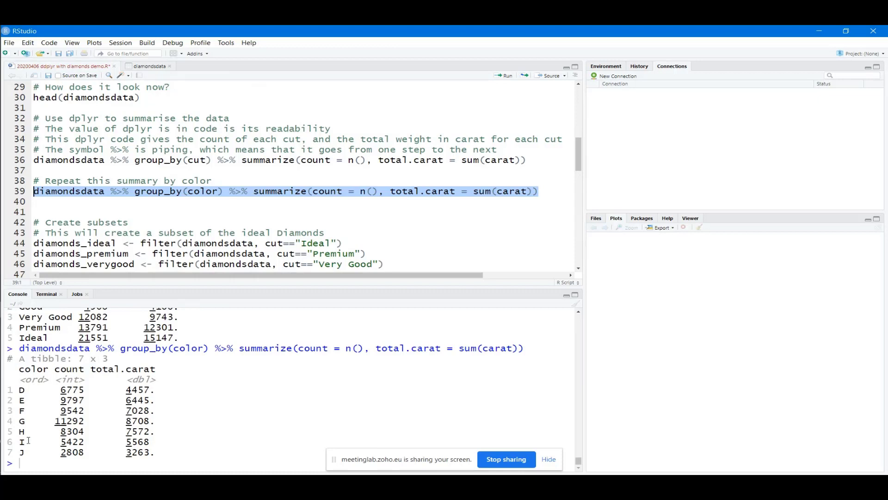
{"action": "left_click", "coordinate": [105, 215]}
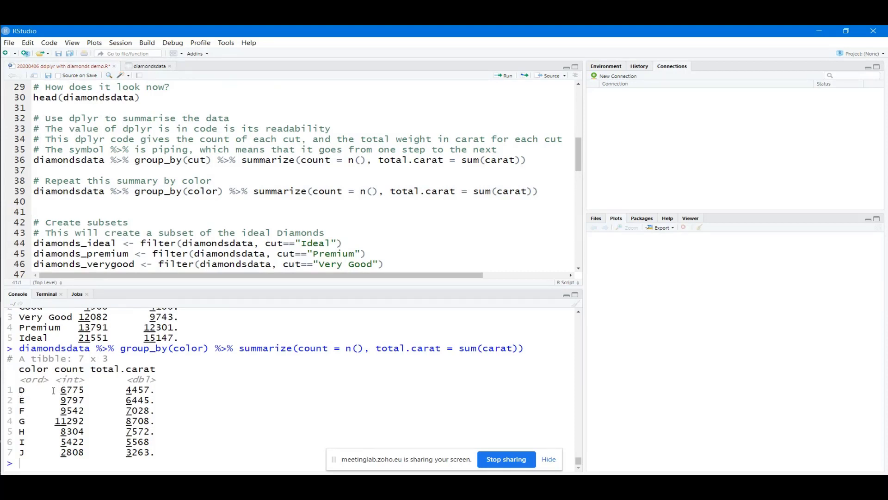
Highlight colour D's row in the output: count 6775 and total carat 4457
{"action": "left_click_drag", "start_coordinate": [83, 390], "coordinate": [61, 390]}
{"action": "left_click_drag", "start_coordinate": [26, 390], "coordinate": [19, 390]}
{"action": "left_click_drag", "start_coordinate": [150, 390], "coordinate": [128, 389]}
{"action": "left_click", "coordinate": [158, 254]}
{"action": "scroll", "coordinate": [183, 204], "scroll_direction": "down", "scroll_amount": 2}
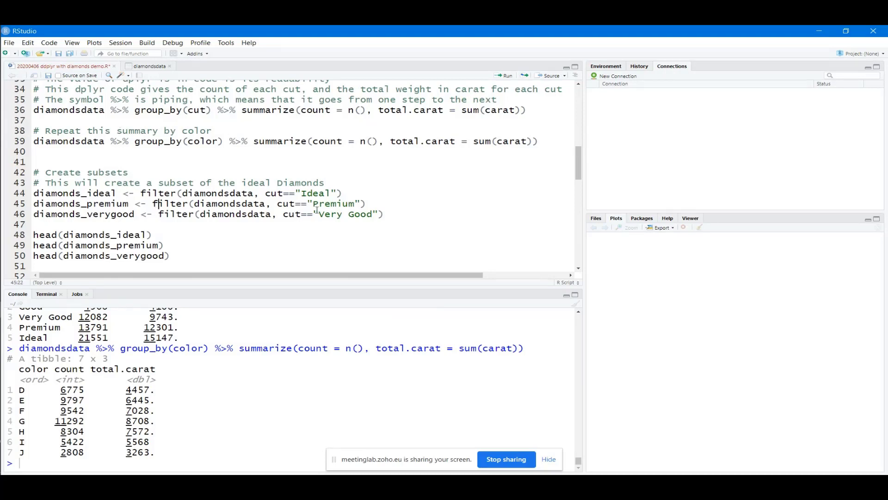
Highlight the diamonds_ideal, diamonds_premium and diamonds_verygood names on lines 44–46
{"action": "left_click_drag", "start_coordinate": [119, 193], "coordinate": [34, 193]}
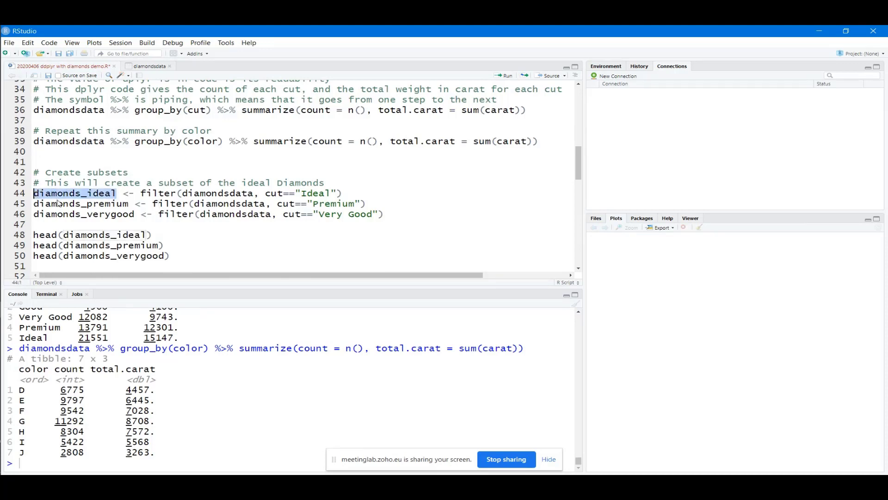
{"action": "left_click_drag", "start_coordinate": [129, 204], "coordinate": [33, 204]}
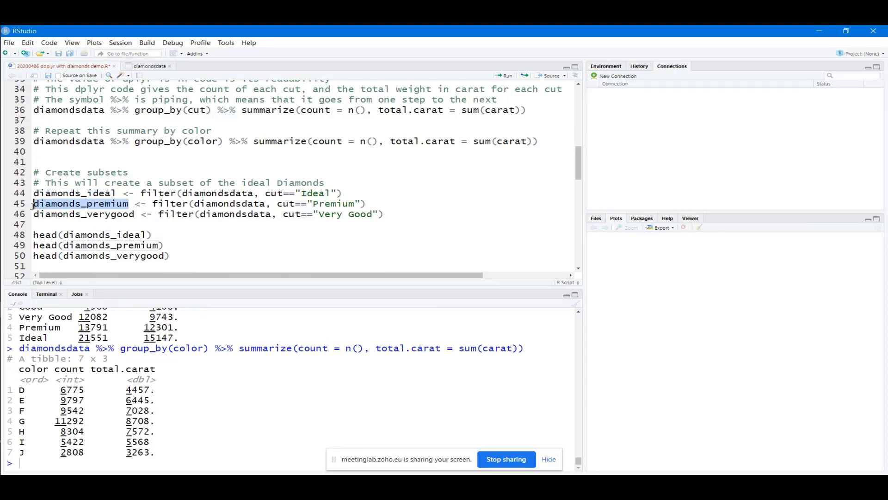
{"action": "left_click_drag", "start_coordinate": [134, 213], "coordinate": [33, 213]}
{"action": "left_click", "coordinate": [58, 193]}
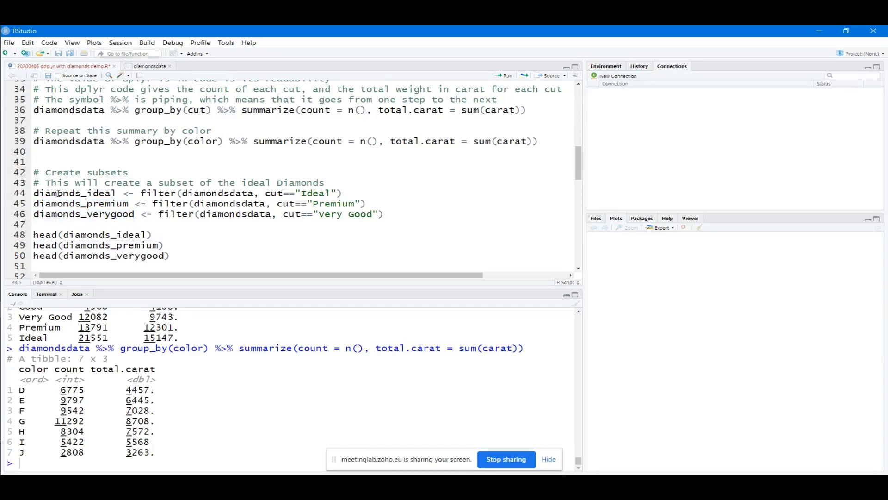
Browse the Environment object list, including the 21551, 13791 and 12082-observation subsets
{"action": "left_click", "coordinate": [606, 67]}
{"action": "scroll", "coordinate": [634, 130], "scroll_direction": "down", "scroll_amount": 10}
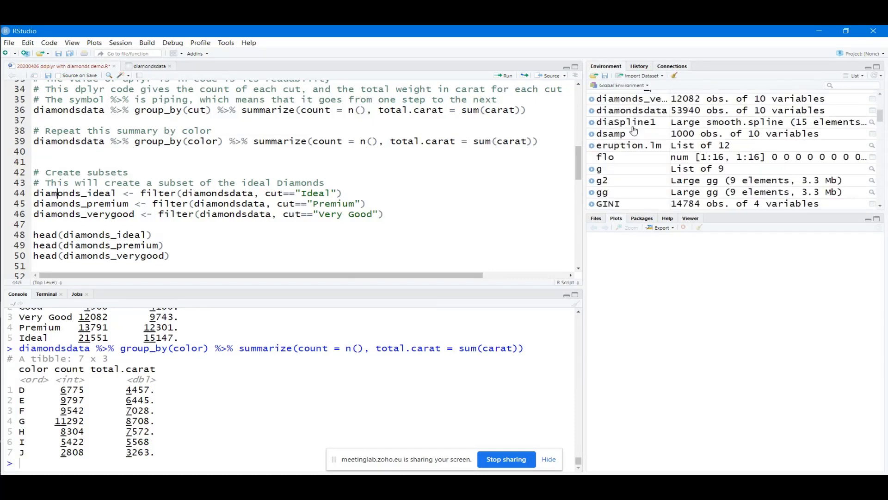
{"action": "scroll", "coordinate": [634, 130], "scroll_direction": "down", "scroll_amount": 15}
{"action": "scroll", "coordinate": [634, 130], "scroll_direction": "up", "scroll_amount": 12}
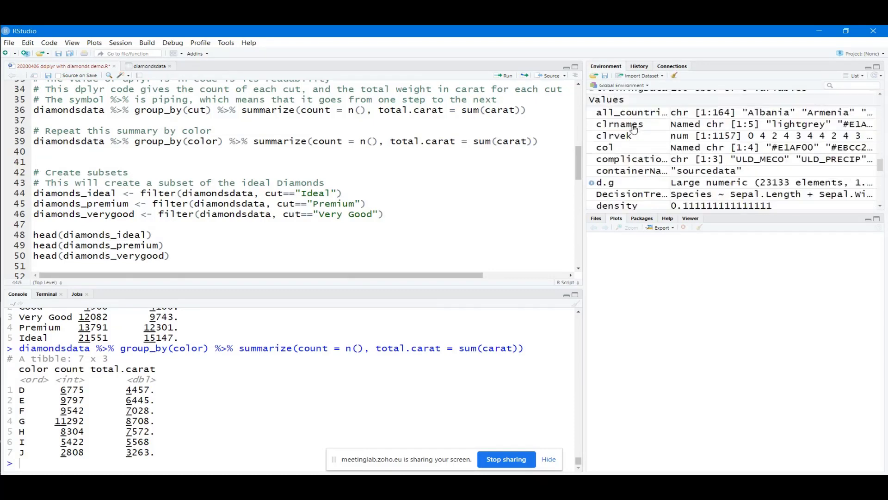
{"action": "scroll", "coordinate": [634, 130], "scroll_direction": "up", "scroll_amount": 2}
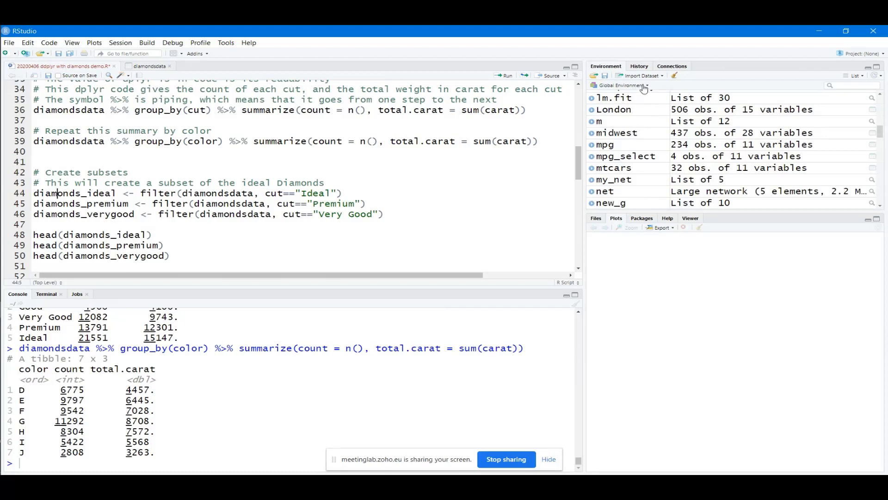
{"action": "left_click", "coordinate": [645, 86]}
{"action": "left_click", "coordinate": [703, 109]}
{"action": "scroll", "coordinate": [703, 109], "scroll_direction": "up", "scroll_amount": 5}
{"action": "scroll", "coordinate": [703, 110], "scroll_direction": "up", "scroll_amount": 3}
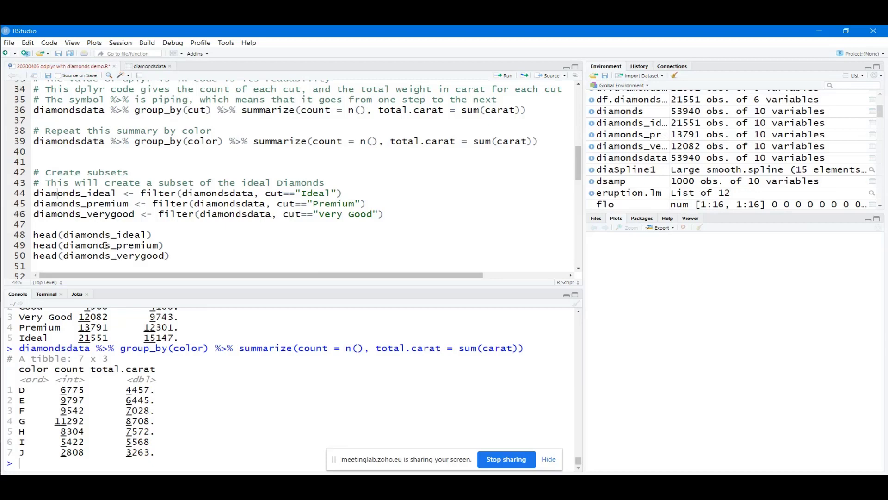
Run the three head() lines 48–50, then rerun head(diamonds_ideal) alone and highlight its rows
{"action": "left_click_drag", "start_coordinate": [171, 255], "coordinate": [33, 235]}
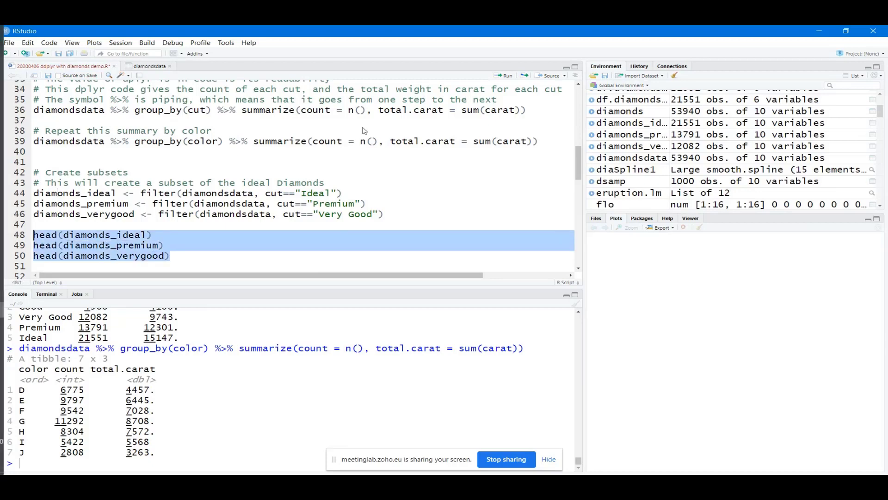
{"action": "left_click", "coordinate": [505, 76]}
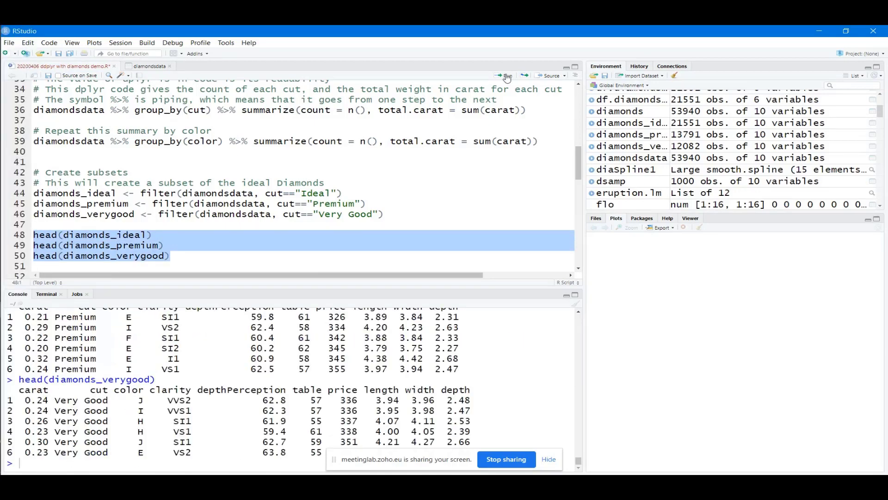
{"action": "left_click_drag", "start_coordinate": [165, 258], "coordinate": [34, 234]}
{"action": "left_click_drag", "start_coordinate": [154, 235], "coordinate": [33, 235]}
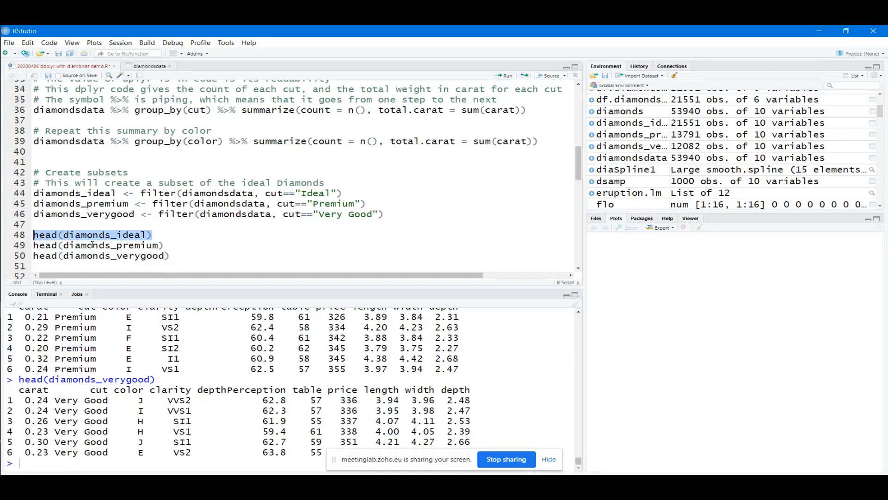
{"action": "left_click", "coordinate": [499, 75]}
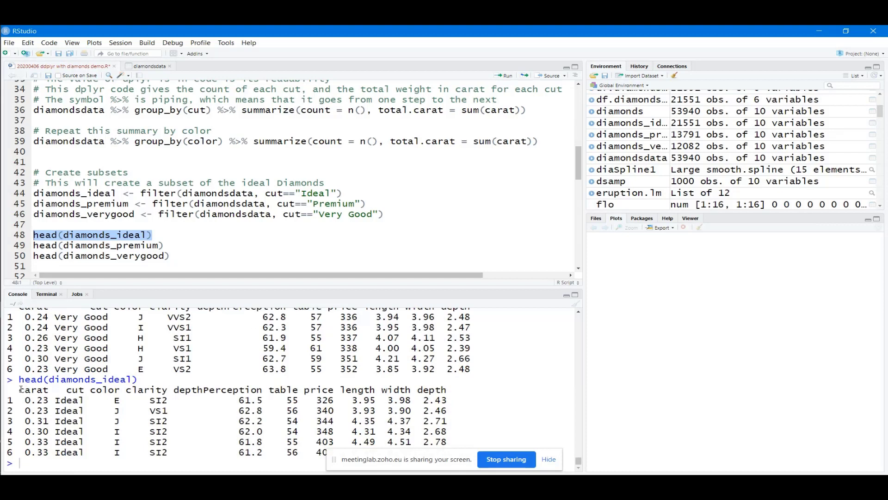
{"action": "left_click_drag", "start_coordinate": [21, 390], "coordinate": [444, 452]}
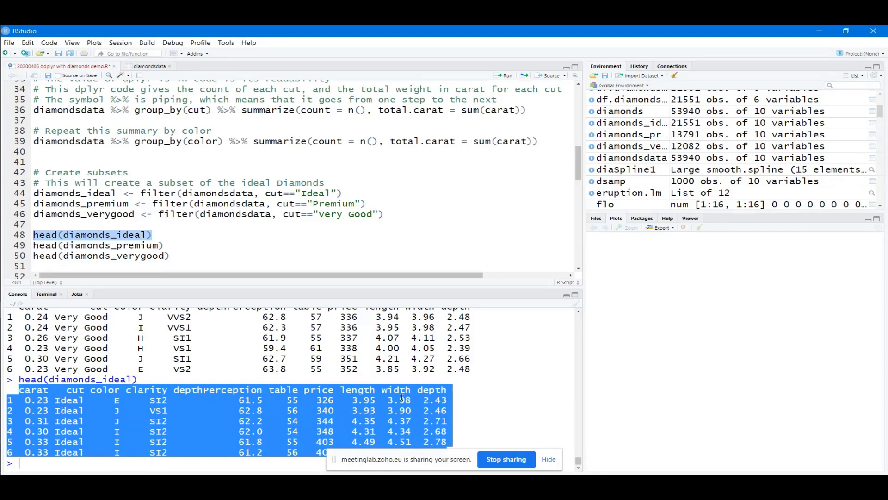
{"action": "left_click", "coordinate": [179, 255]}
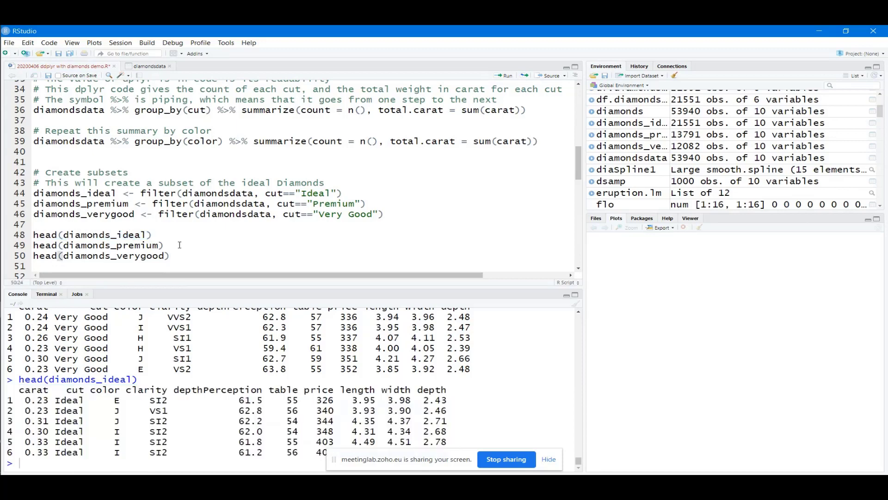
Run head(diamonds_premium) and head(diamonds_verygood) one after the other
{"action": "left_click_drag", "start_coordinate": [179, 244], "coordinate": [31, 245]}
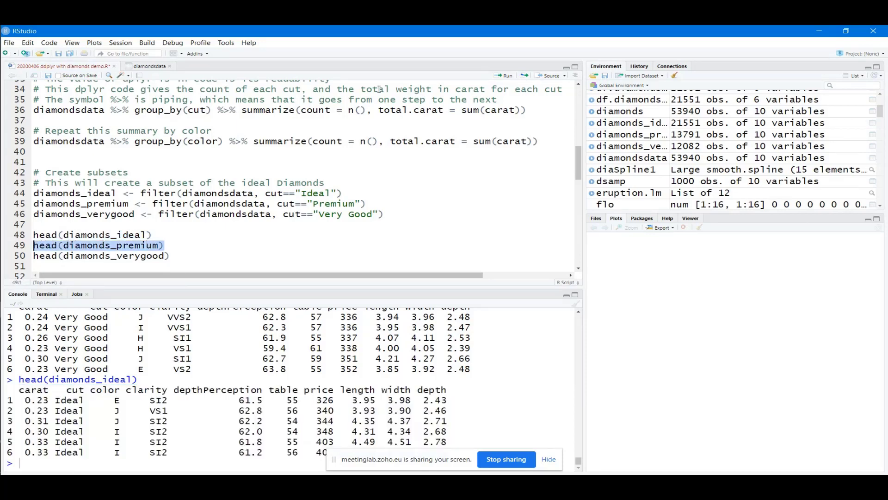
{"action": "left_click", "coordinate": [503, 76]}
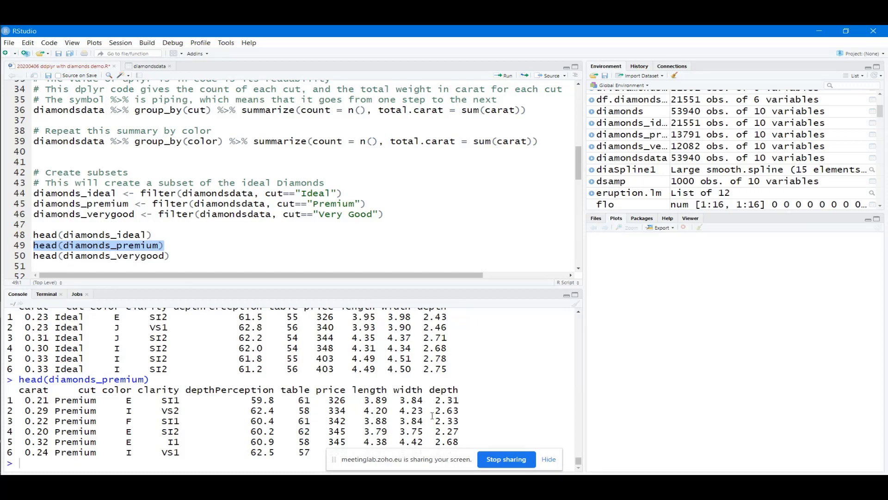
{"action": "left_click_drag", "start_coordinate": [171, 257], "coordinate": [33, 256]}
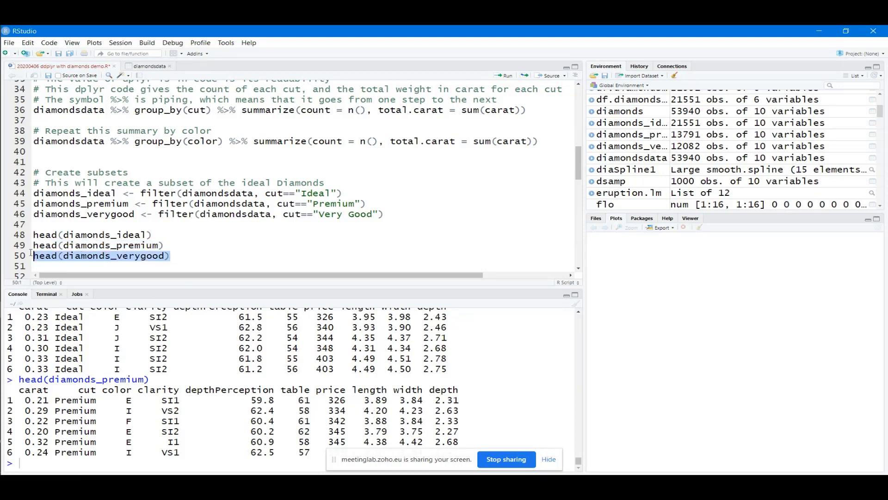
{"action": "left_click", "coordinate": [502, 77]}
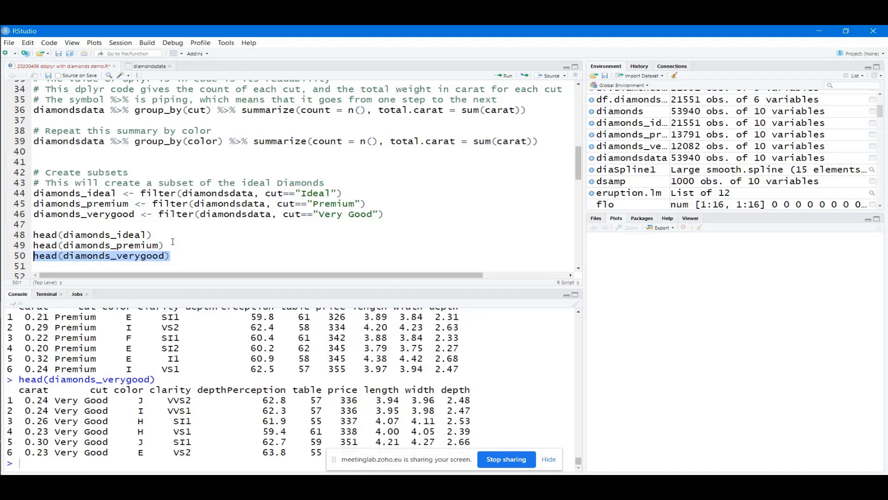
{"action": "key", "text": "Right"}
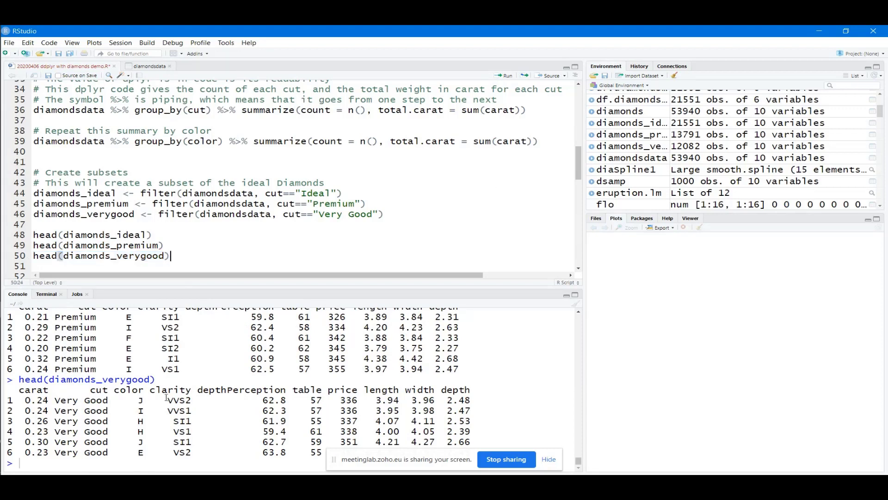
View diamonds_ideal and df.diamonds_ideal_chained, then close both viewer tabs and return to the script
{"action": "left_click", "coordinate": [872, 123]}
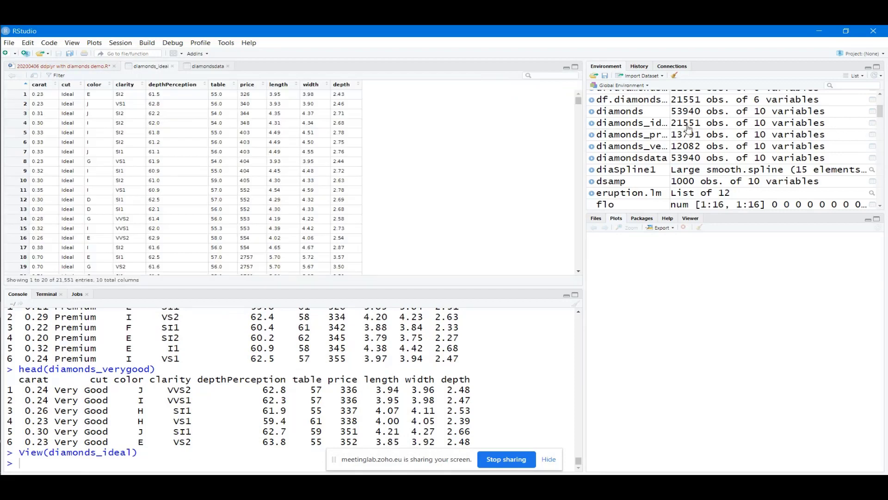
{"action": "left_click", "coordinate": [728, 99]}
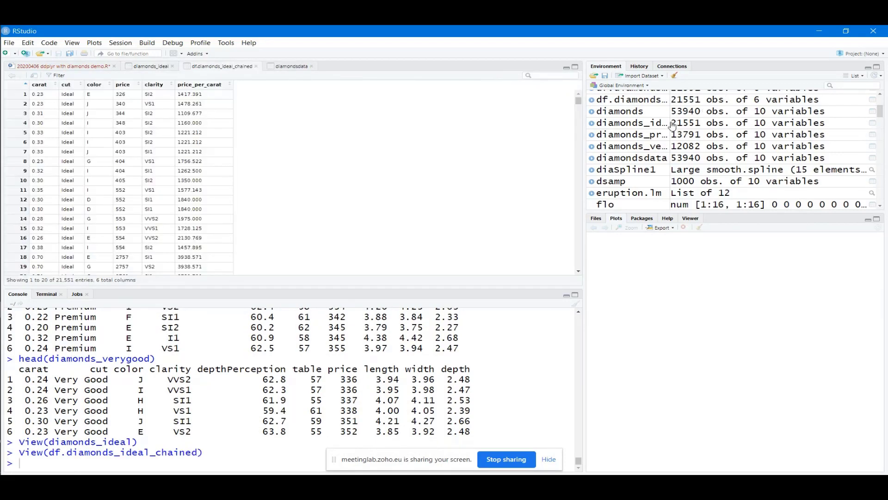
{"action": "left_click", "coordinate": [705, 124]}
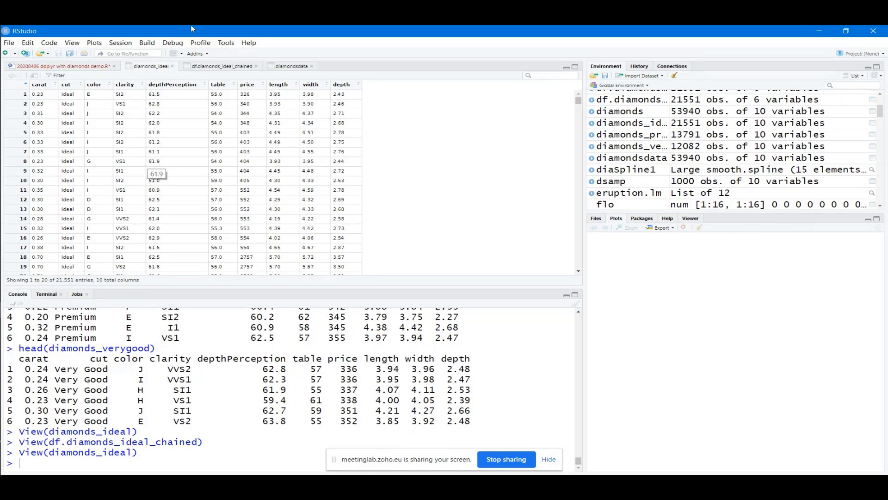
{"action": "left_click", "coordinate": [172, 67]}
{"action": "left_click", "coordinate": [199, 67]}
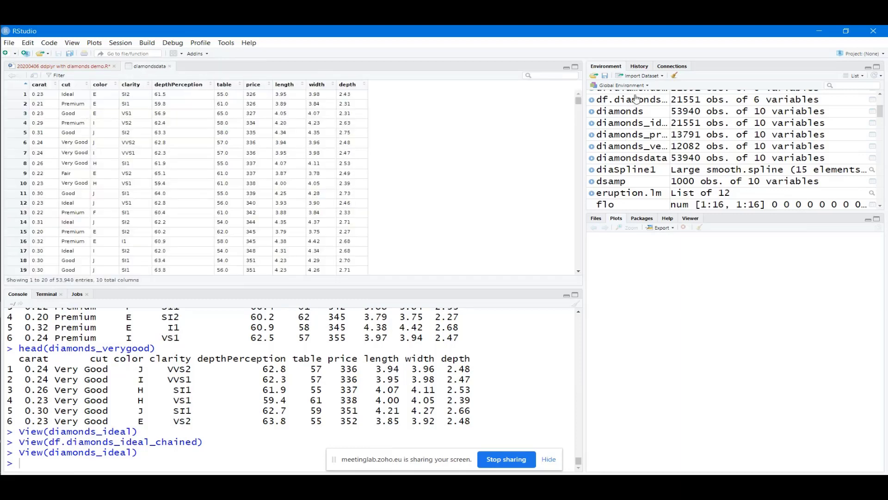
{"action": "left_click", "coordinate": [76, 68]}
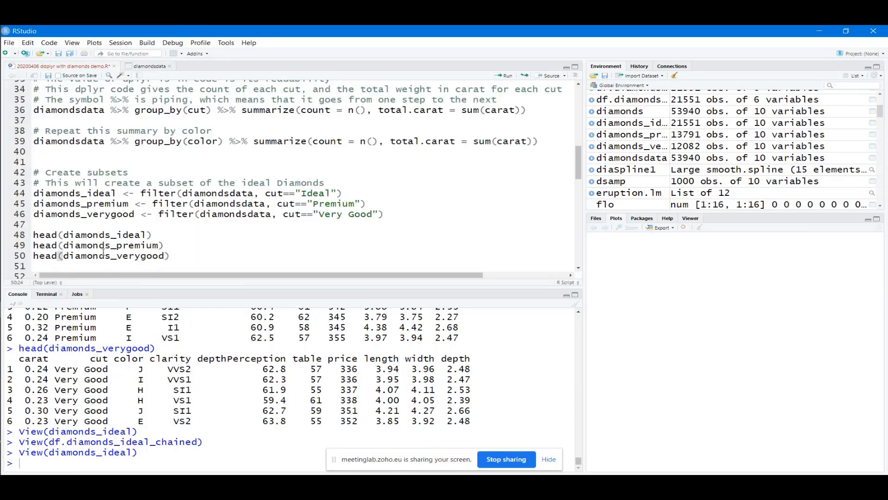
Save the script and fix 'willl' to 'will' in the line 53 comment
{"action": "left_click", "coordinate": [59, 54]}
{"action": "scroll", "coordinate": [190, 237], "scroll_direction": "down", "scroll_amount": 3}
{"action": "scroll", "coordinate": [190, 237], "scroll_direction": "down", "scroll_amount": 1}
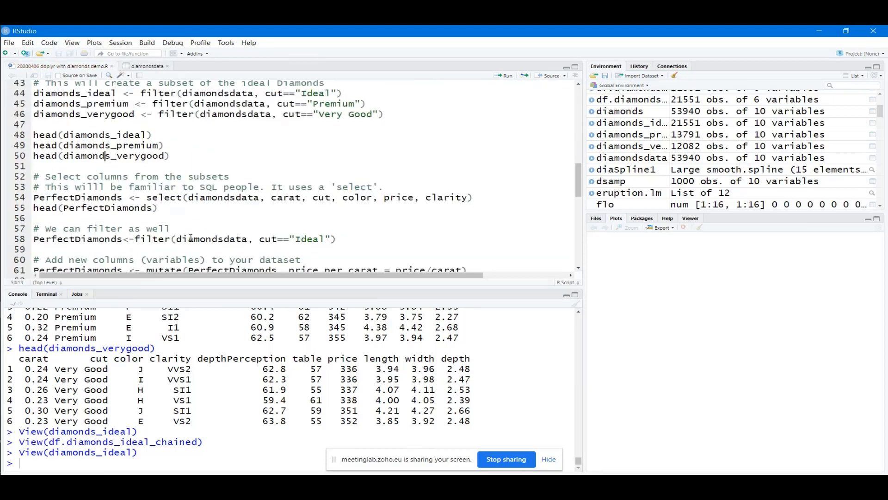
{"action": "scroll", "coordinate": [190, 237], "scroll_direction": "down", "scroll_amount": 1}
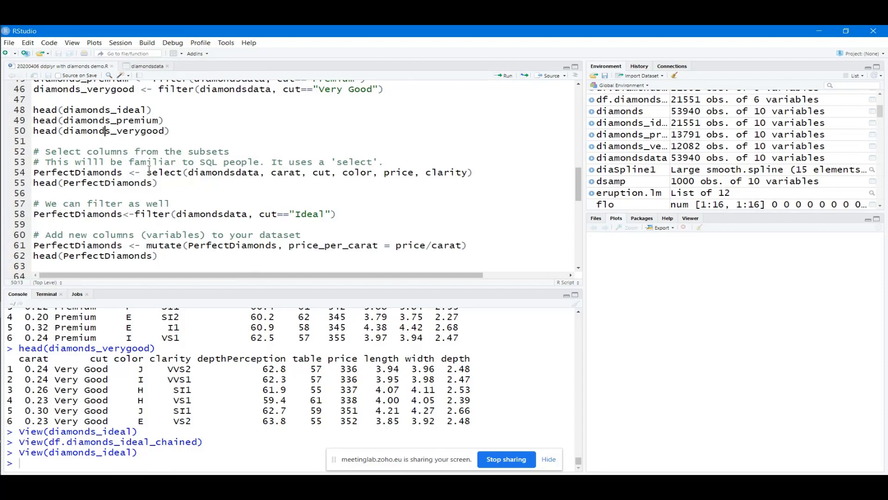
{"action": "left_click", "coordinate": [104, 162]}
{"action": "key", "text": "BackSpace"}
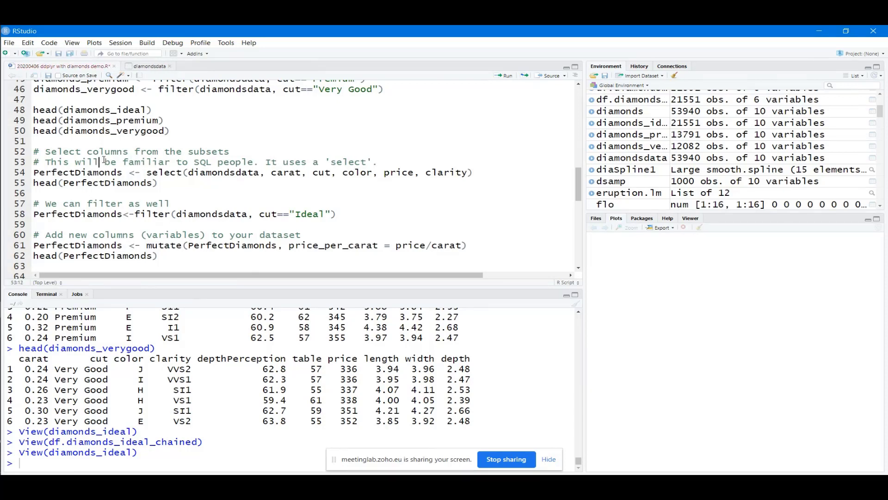
Point out the select function, PerfectDiamonds name and select call on line 54
{"action": "left_click_drag", "start_coordinate": [183, 173], "coordinate": [148, 175]}
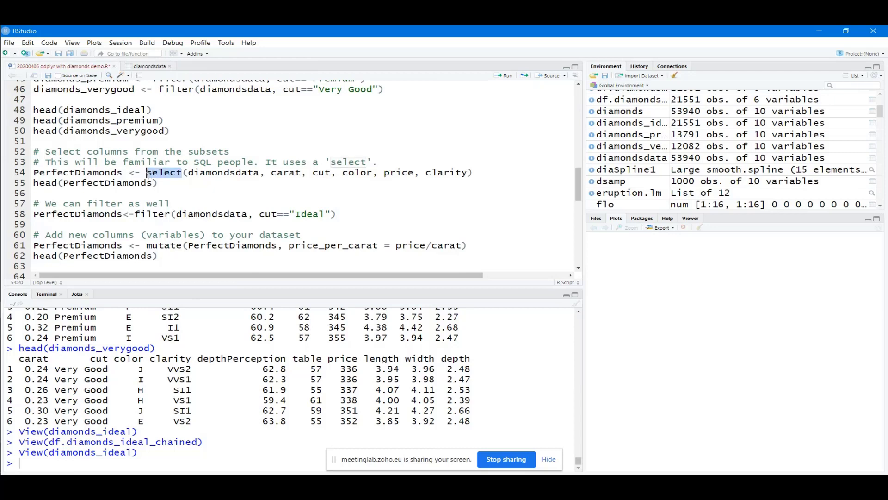
{"action": "left_click", "coordinate": [175, 185]}
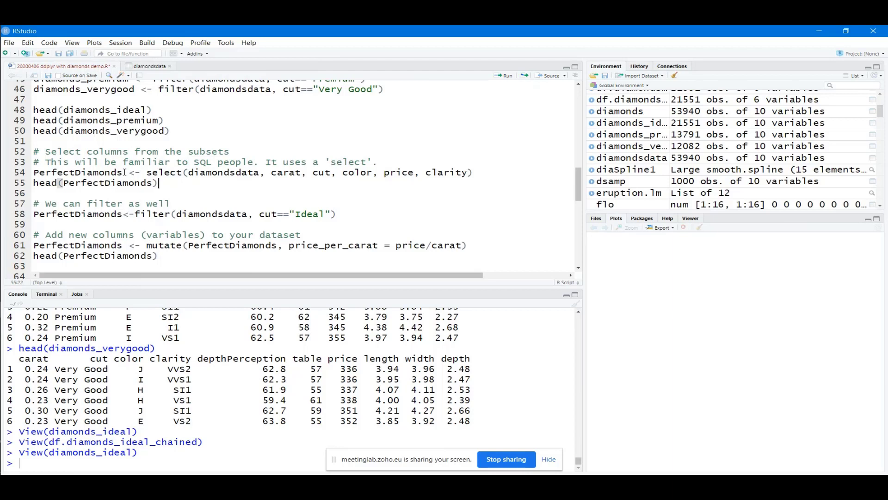
{"action": "left_click_drag", "start_coordinate": [124, 172], "coordinate": [33, 172]}
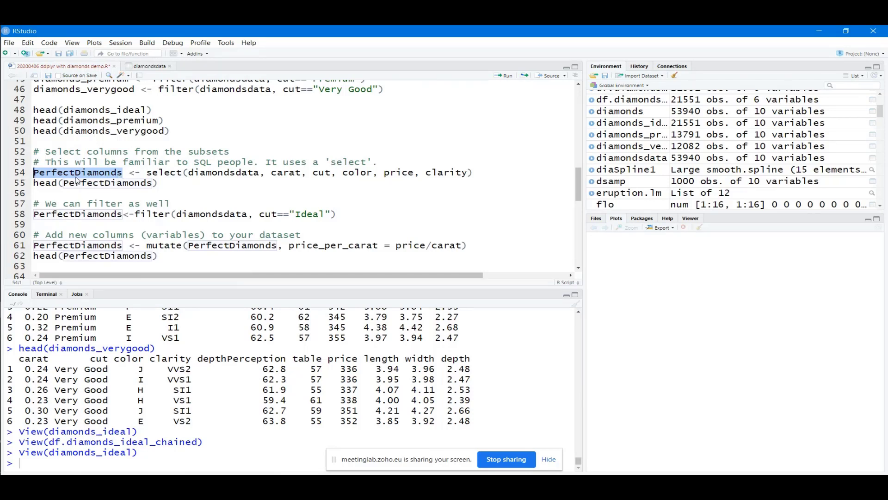
{"action": "left_click", "coordinate": [123, 173]}
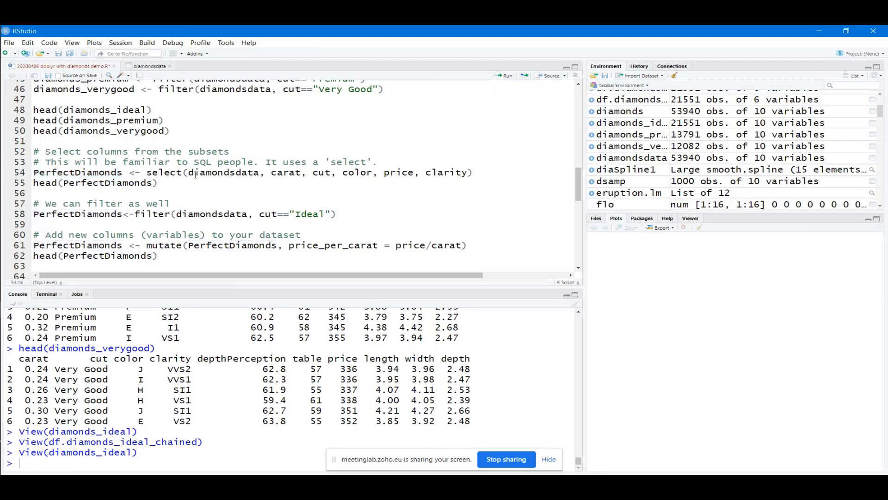
{"action": "scroll", "coordinate": [202, 187], "scroll_direction": "up", "scroll_amount": 1}
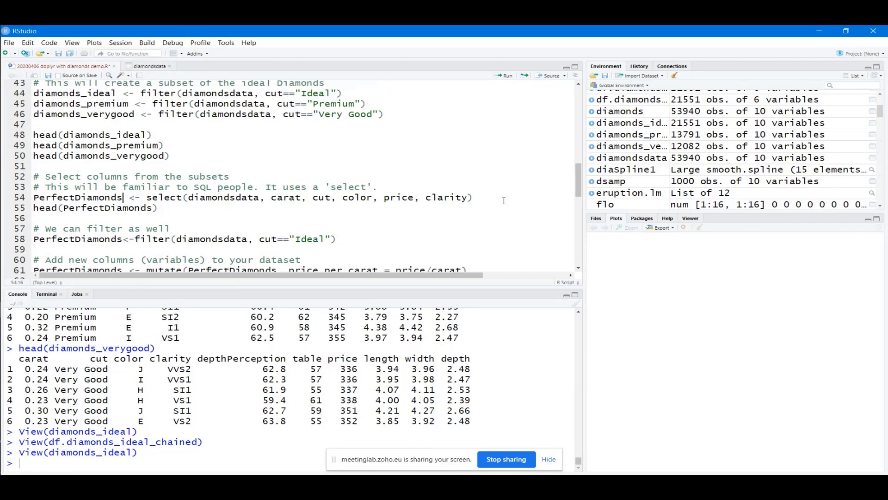
{"action": "left_click_drag", "start_coordinate": [474, 198], "coordinate": [147, 198]}
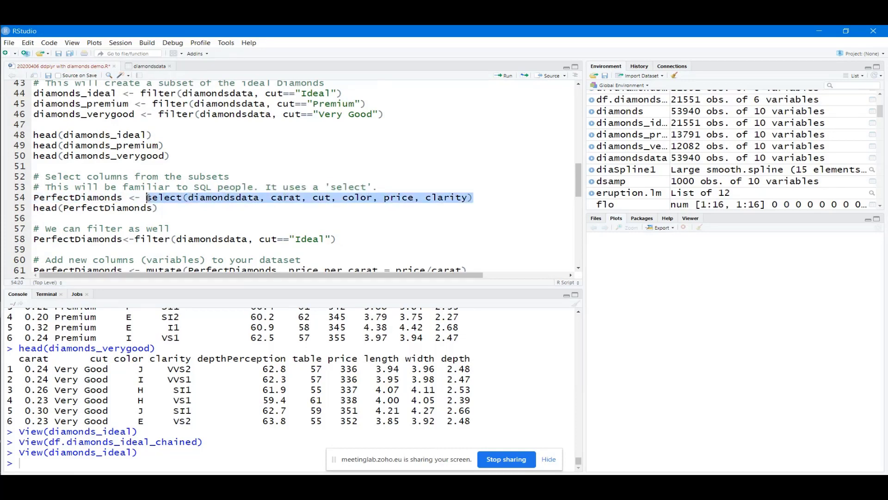
{"action": "left_click", "coordinate": [284, 188]}
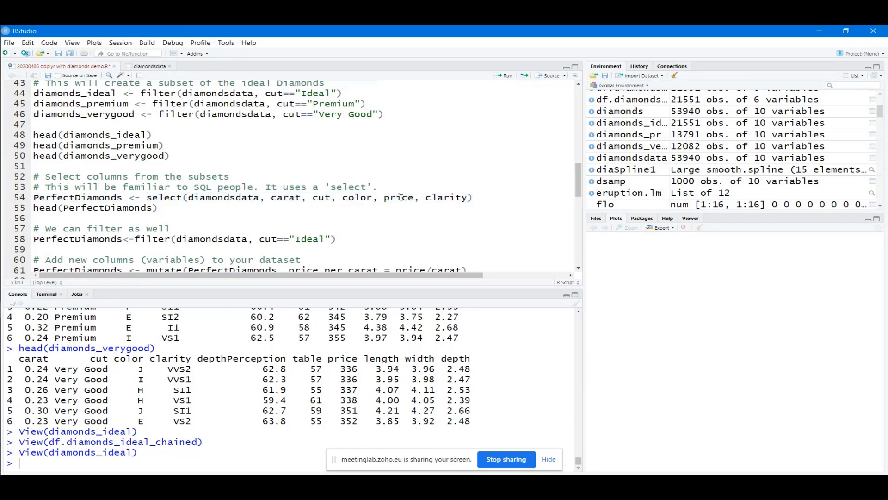
Copy diamonds_ideal from line 44 and select diamondsdata inside line 54's select call
{"action": "left_click_drag", "start_coordinate": [473, 198], "coordinate": [146, 198]}
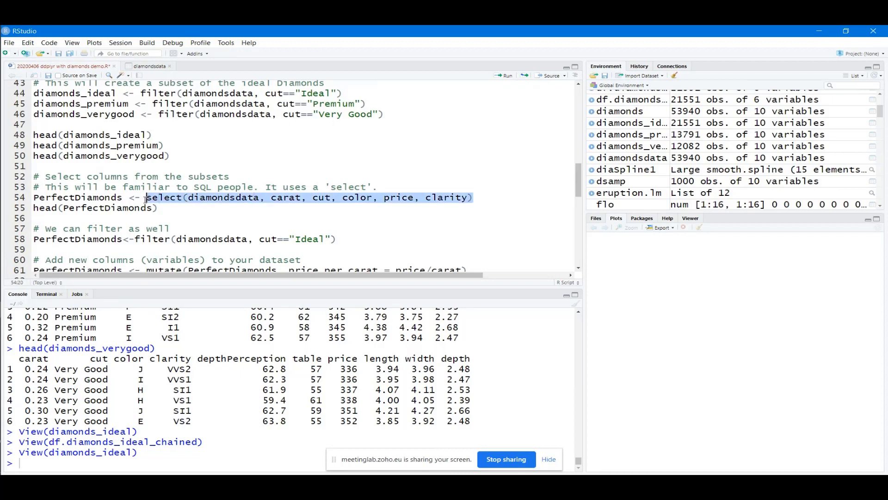
{"action": "left_click", "coordinate": [143, 156]}
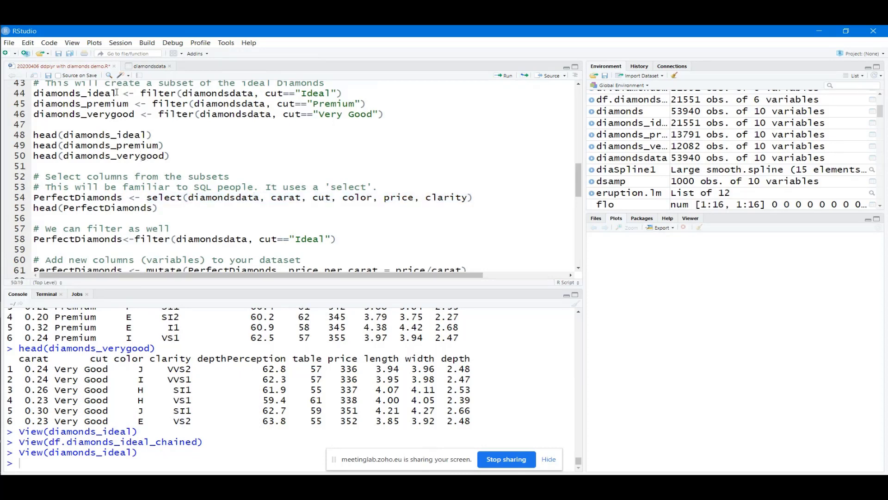
{"action": "left_click_drag", "start_coordinate": [117, 92], "coordinate": [35, 94]}
{"action": "key", "text": "ctrl+c"}
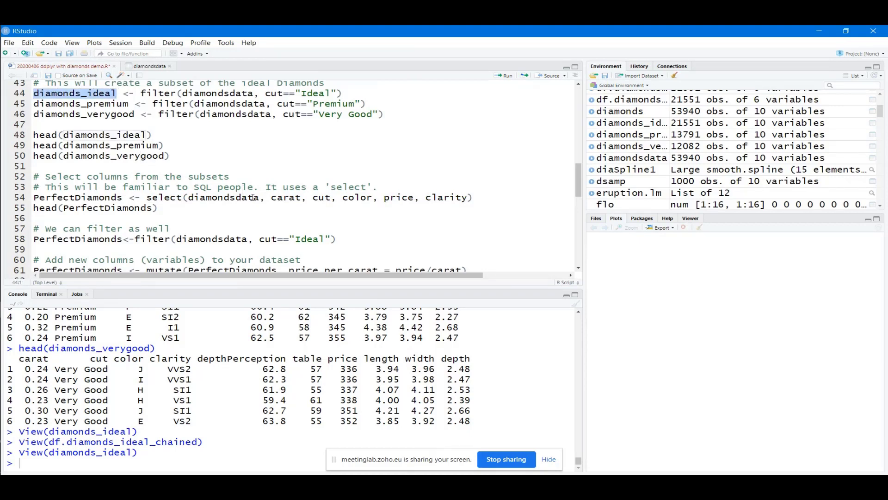
{"action": "left_click_drag", "start_coordinate": [260, 198], "coordinate": [188, 198]}
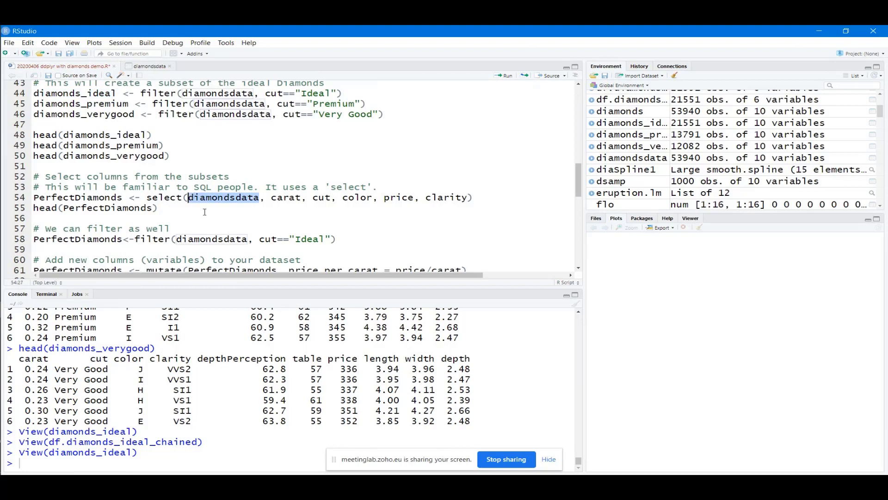
Paste diamonds_ideal over diamondsdata in line 54's select() and run it to create PerfectDiamonds
{"action": "key", "text": "ctrl+v"}
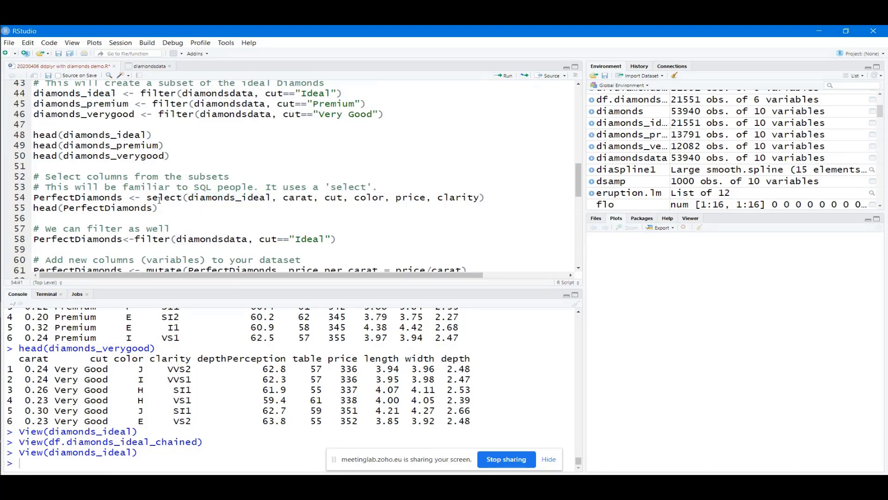
{"action": "left_click_drag", "start_coordinate": [148, 198], "coordinate": [485, 198]}
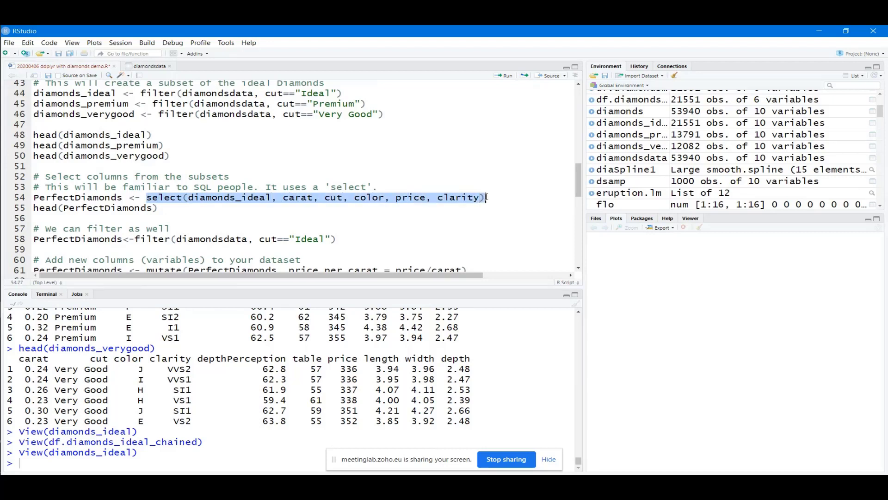
{"action": "left_click", "coordinate": [357, 198]}
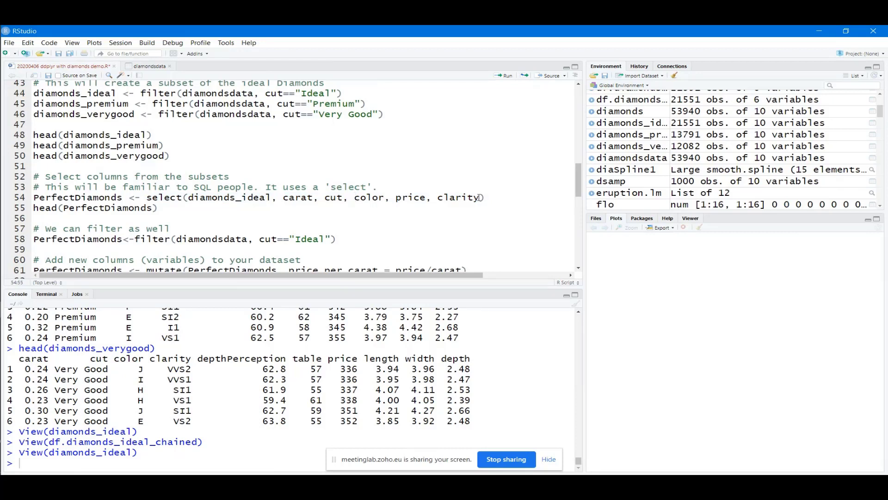
{"action": "left_click_drag", "start_coordinate": [479, 198], "coordinate": [194, 198]}
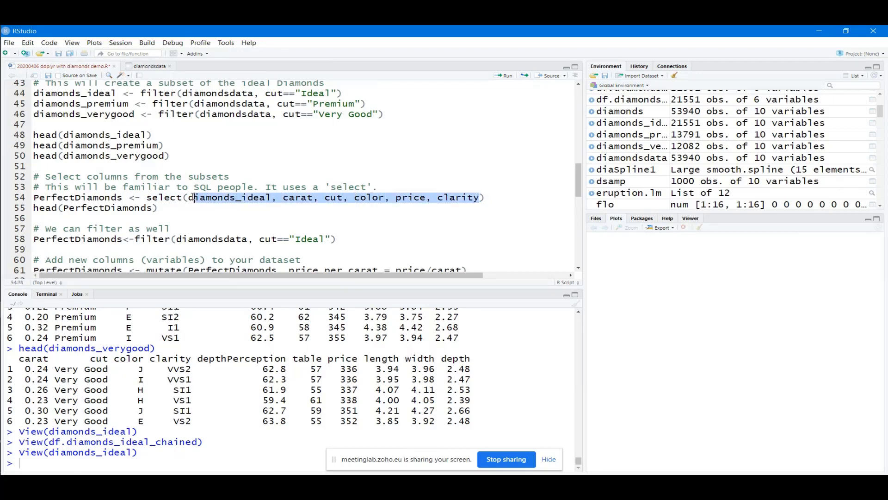
{"action": "left_click", "coordinate": [154, 198]}
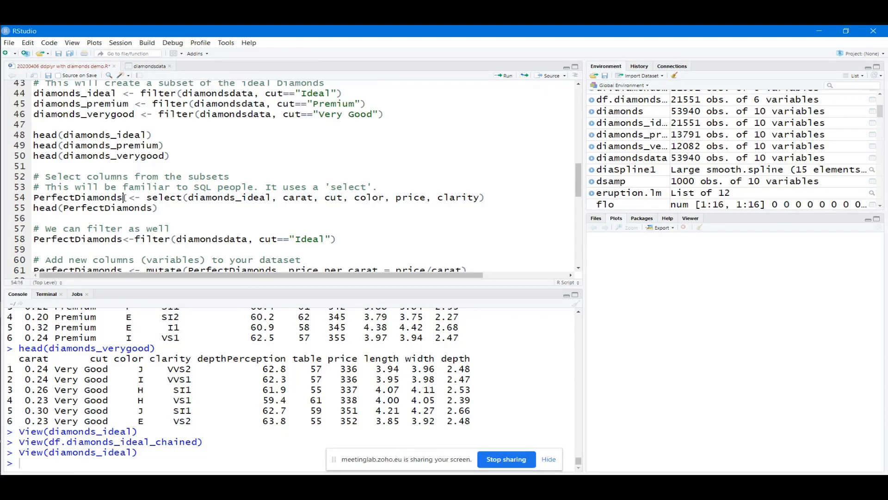
{"action": "left_click_drag", "start_coordinate": [124, 198], "coordinate": [32, 198]}
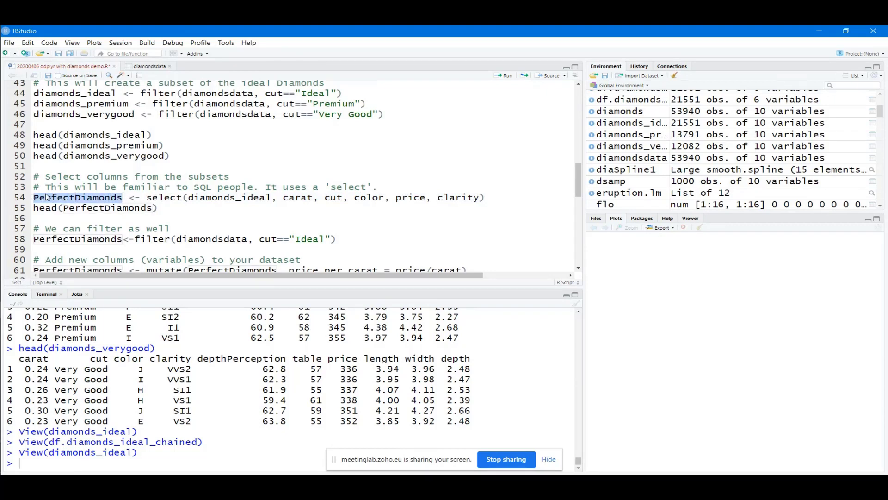
{"action": "left_click", "coordinate": [177, 198]}
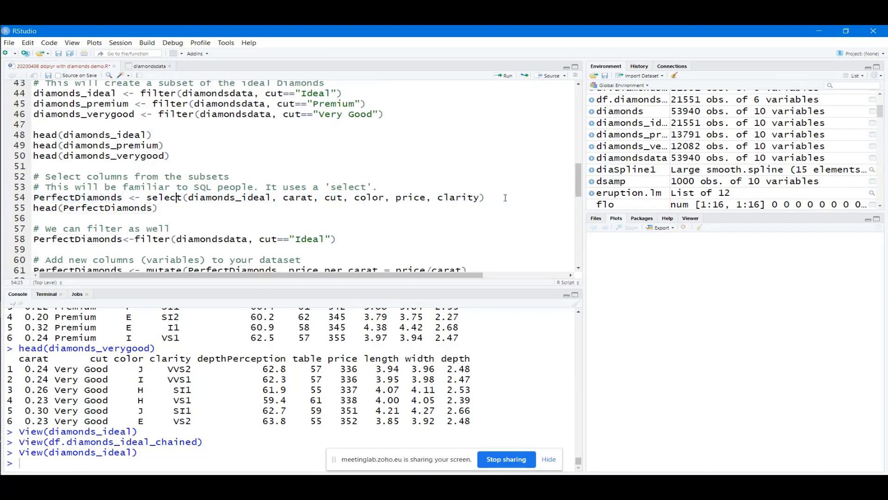
{"action": "left_click_drag", "start_coordinate": [484, 198], "coordinate": [30, 196]}
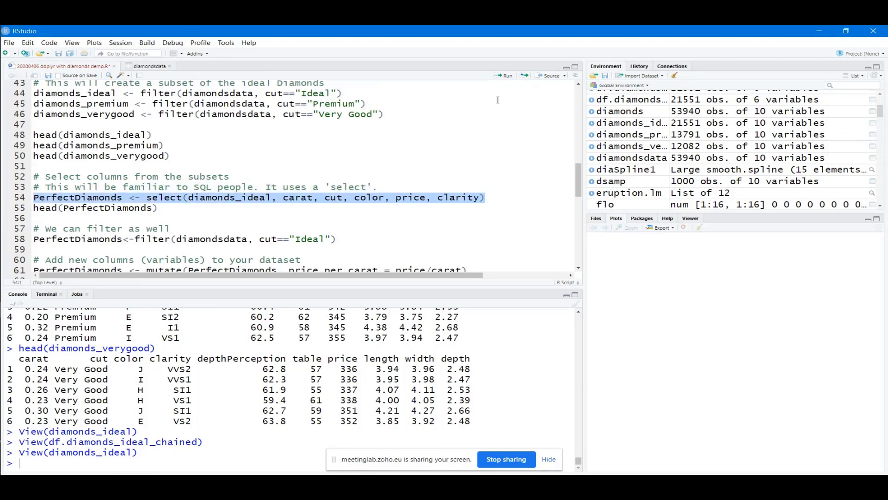
{"action": "left_click", "coordinate": [506, 77]}
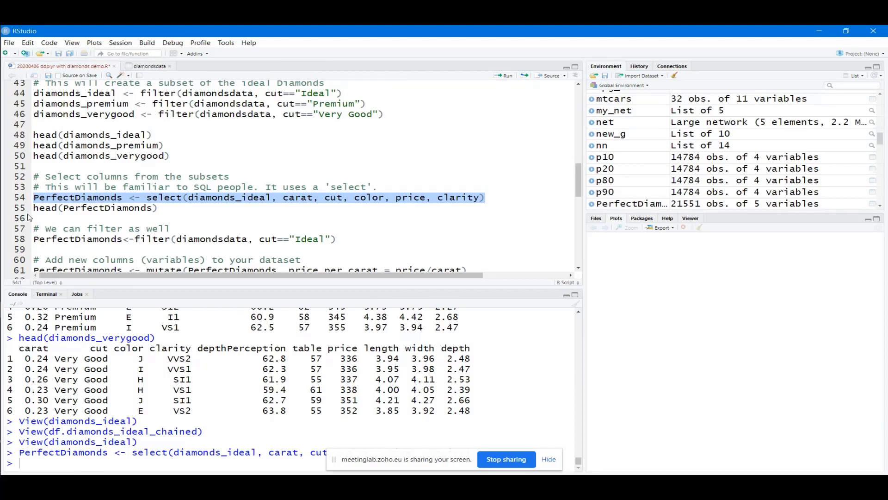
Inspect PerfectDiamonds in the data viewer, then go back to the script
{"action": "left_click", "coordinate": [113, 197]}
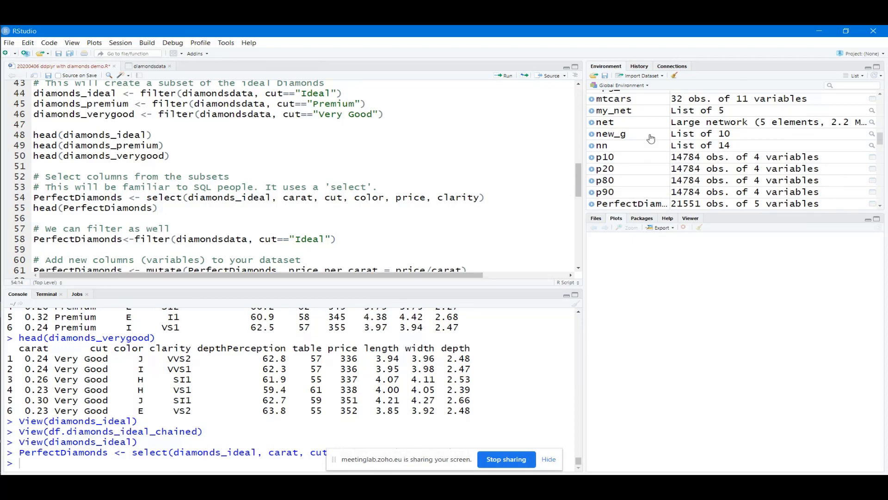
{"action": "scroll", "coordinate": [651, 134], "scroll_direction": "up", "scroll_amount": 2}
{"action": "scroll", "coordinate": [652, 134], "scroll_direction": "up", "scroll_amount": 3}
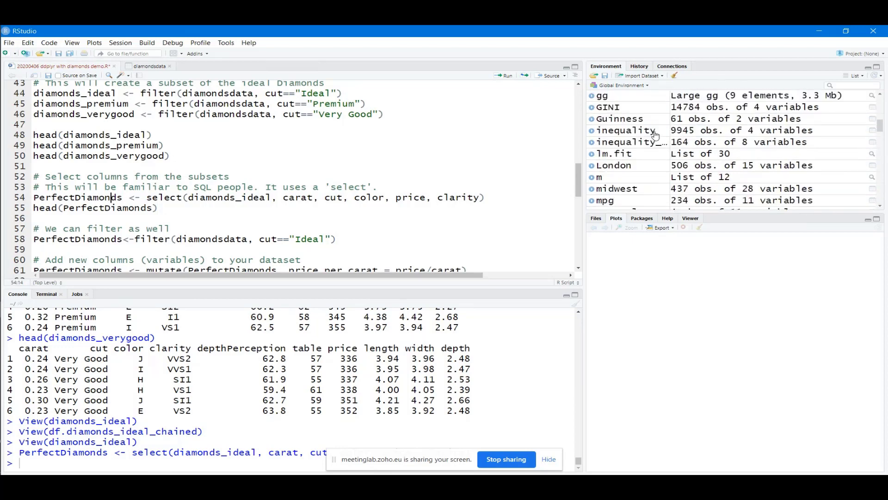
{"action": "scroll", "coordinate": [655, 135], "scroll_direction": "down", "scroll_amount": 5}
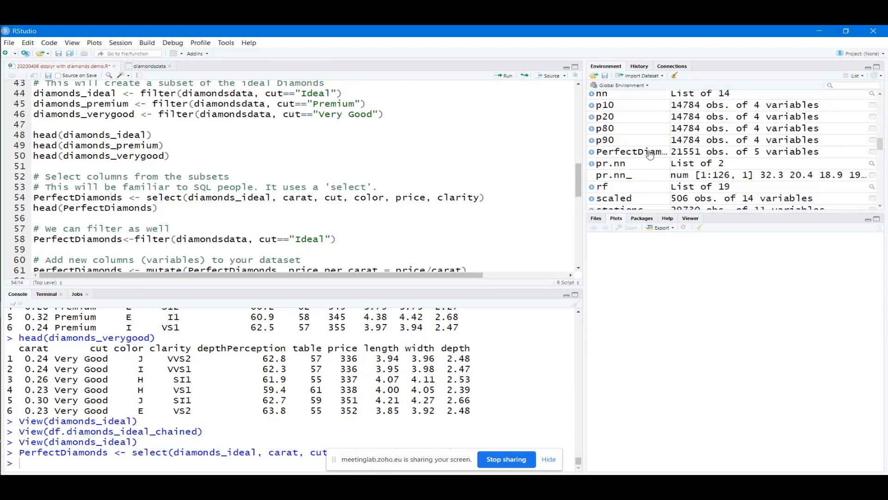
{"action": "left_click", "coordinate": [650, 153]}
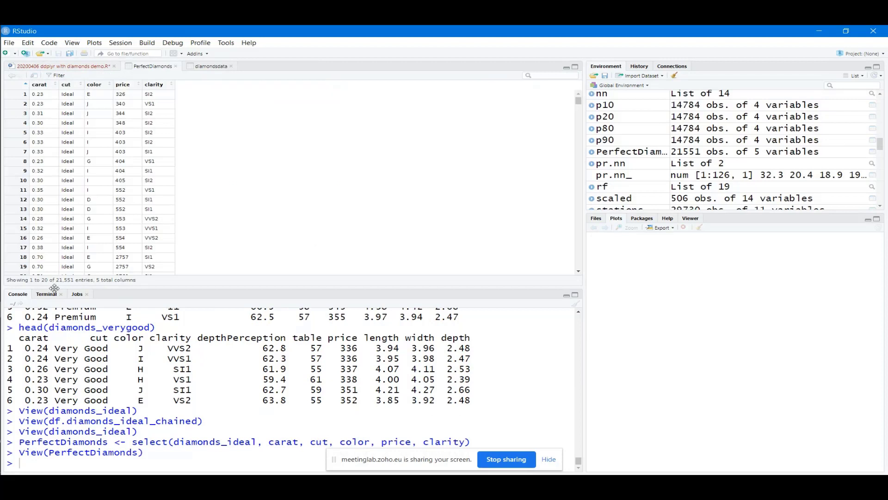
{"action": "left_click", "coordinate": [82, 69]}
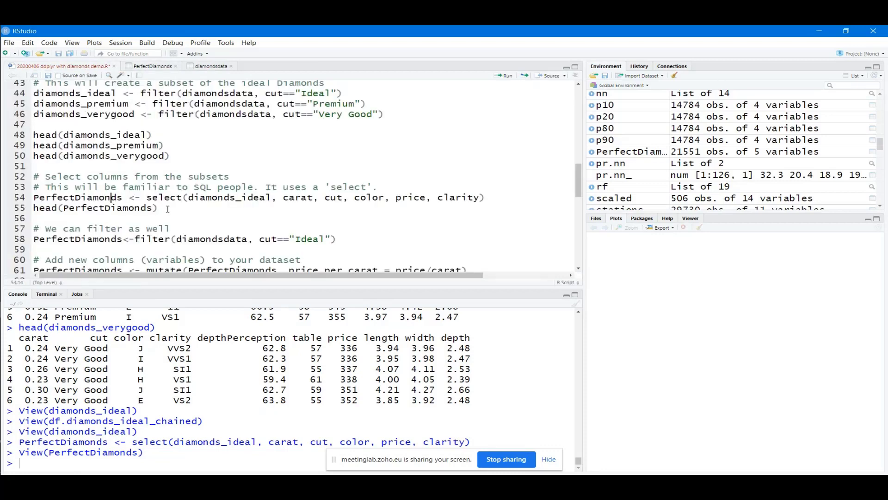
Print head(PerfectDiamonds) with its carat, cut, color, price and clarity columns
{"action": "left_click_drag", "start_coordinate": [159, 208], "coordinate": [33, 212]}
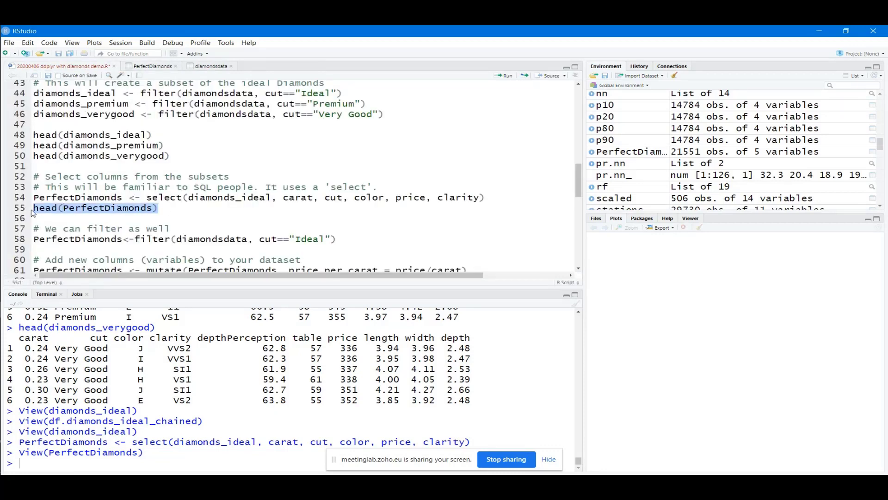
{"action": "left_click", "coordinate": [506, 76]}
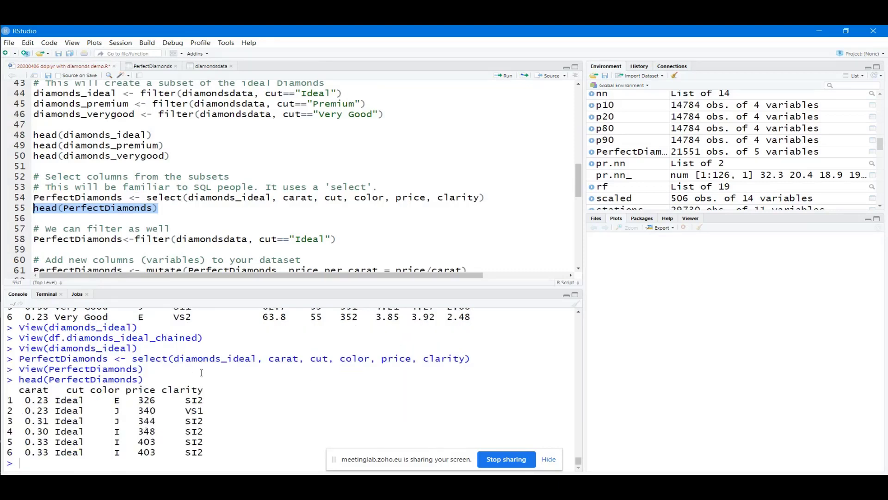
{"action": "left_click", "coordinate": [141, 238]}
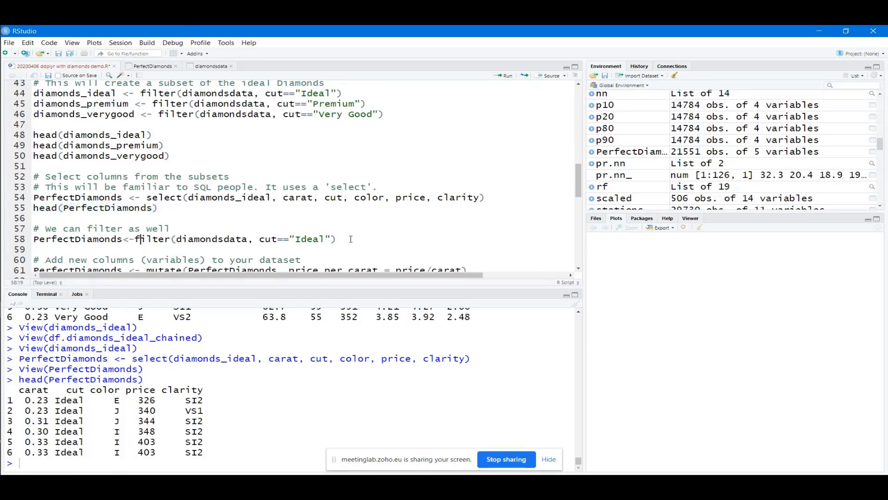
Run PerfectDiamonds<-filter(diamondsdata, cut=="Ideal") on line 58, then highlight filter and reselect the line
{"action": "left_click_drag", "start_coordinate": [342, 239], "coordinate": [31, 239]}
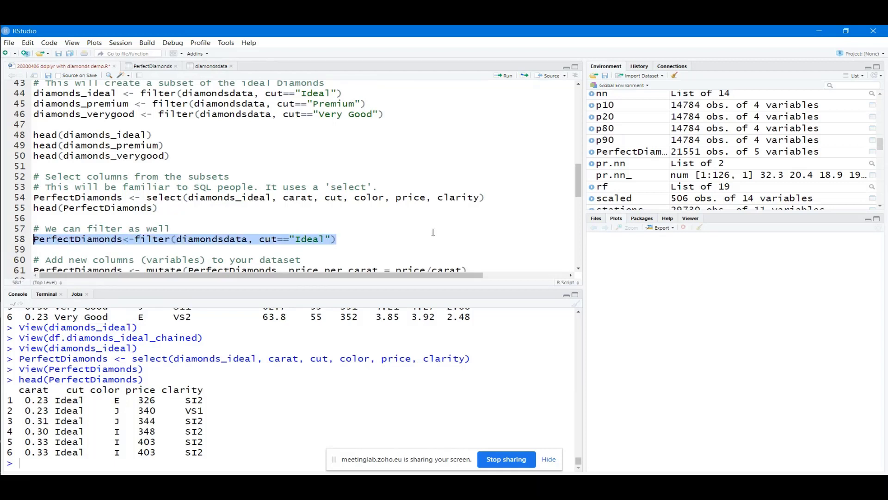
{"action": "left_click", "coordinate": [500, 76]}
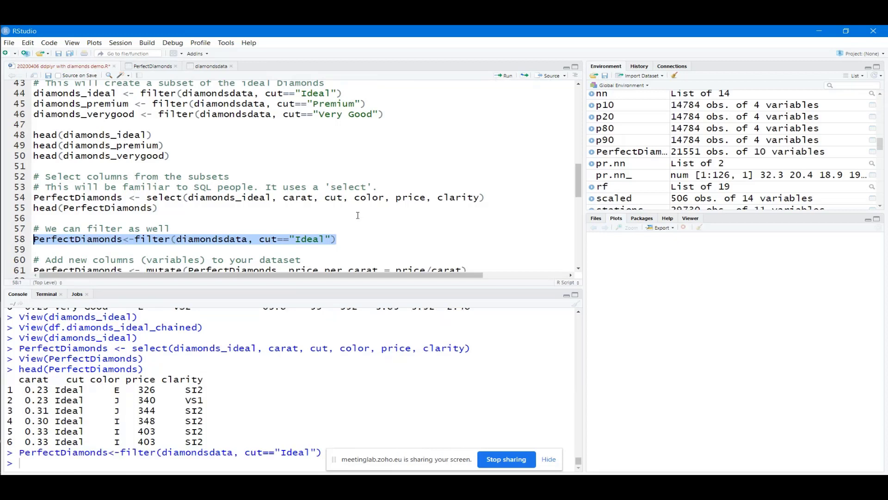
{"action": "left_click", "coordinate": [321, 239]}
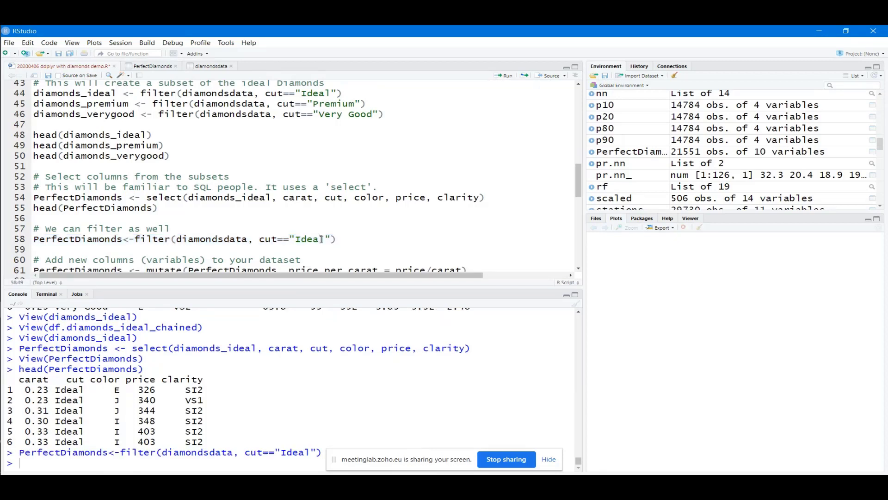
{"action": "scroll", "coordinate": [321, 238], "scroll_direction": "down", "scroll_amount": 2}
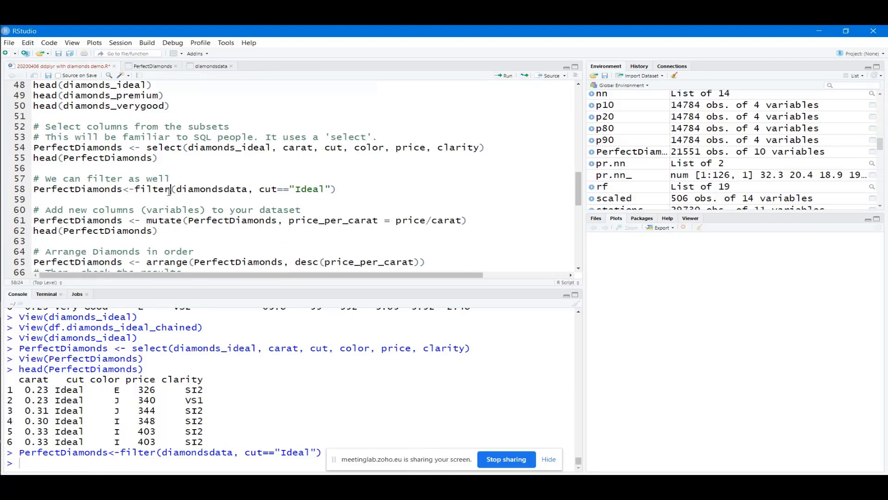
{"action": "left_click_drag", "start_coordinate": [170, 190], "coordinate": [135, 191]}
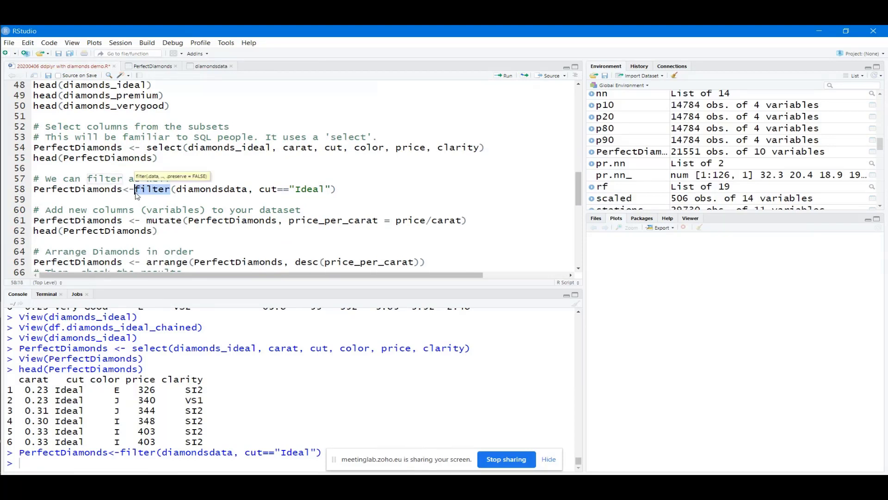
{"action": "left_click", "coordinate": [345, 189]}
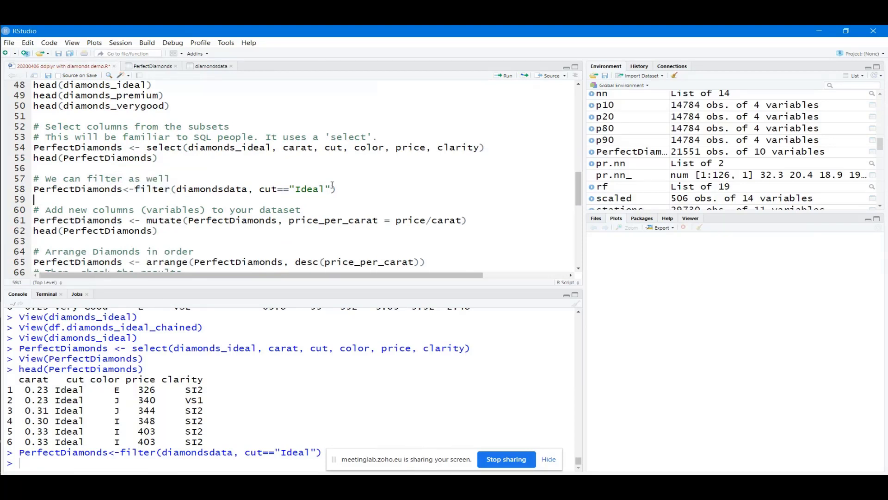
{"action": "left_click_drag", "start_coordinate": [337, 188], "coordinate": [35, 190]}
{"action": "key", "text": "ctrl+c"}
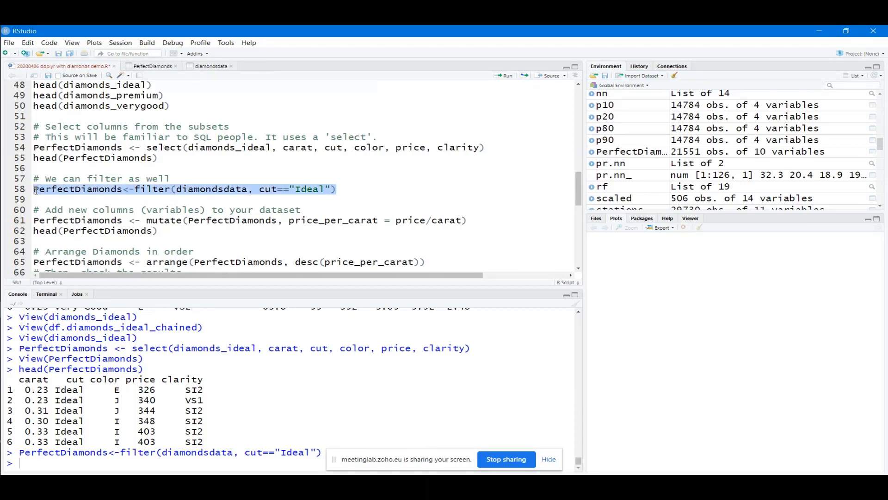
Copy the filter to line 60 as PerfectDiamondsEColor with color=="E"
{"action": "left_click", "coordinate": [409, 192]}
{"action": "key", "text": "Return"}
{"action": "key", "text": "Return"}
{"action": "key", "text": "ctrl+v"}
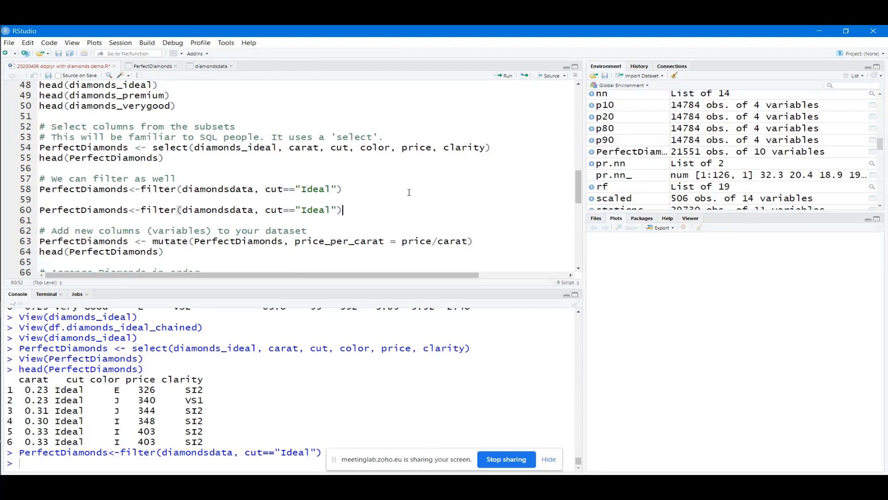
{"action": "left_click", "coordinate": [283, 209]}
{"action": "left_click_drag", "start_coordinate": [283, 209], "coordinate": [271, 210]}
{"action": "type", "text": "olor"}
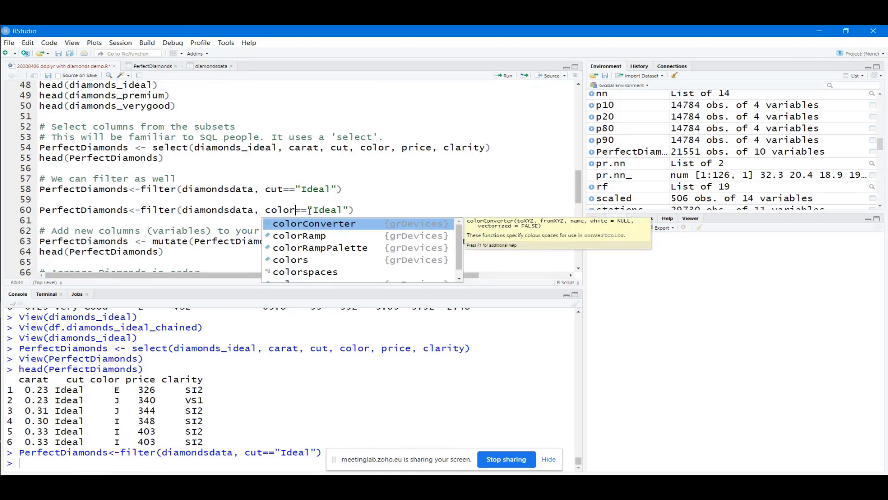
{"action": "key", "text": "Right"}
{"action": "key", "text": "Right"}
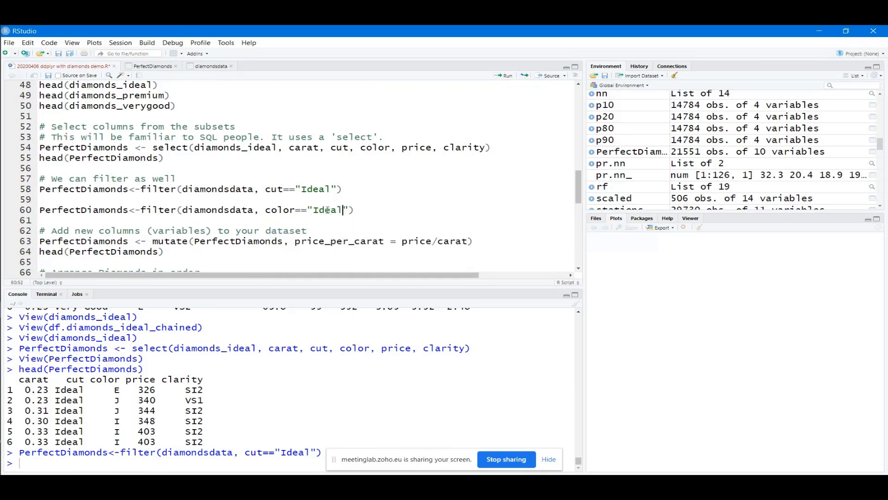
{"action": "double_click", "coordinate": [343, 210]}
{"action": "type", "text": "E"}
{"action": "left_click", "coordinate": [129, 210]}
{"action": "type", "text": "E"}
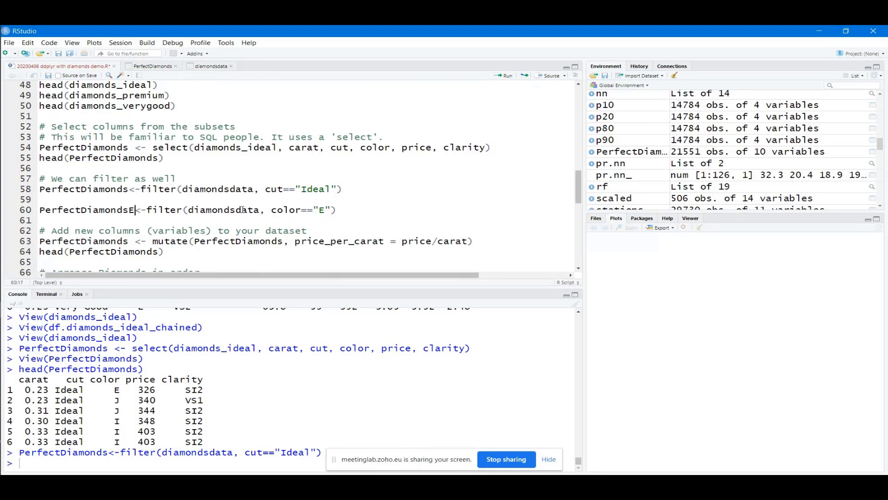
{"action": "type", "text": "Color"}
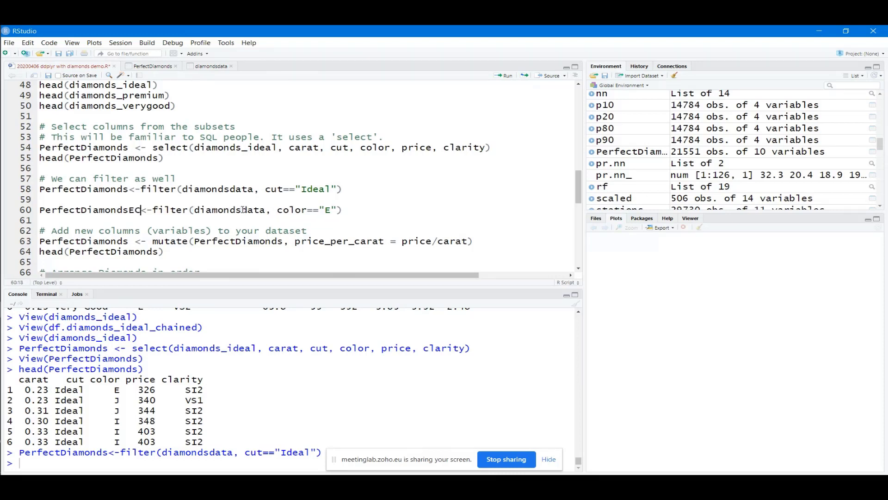
Run the color E filter, then add and run head(PerfectDiamondsEColor)
{"action": "left_click", "coordinate": [413, 213]}
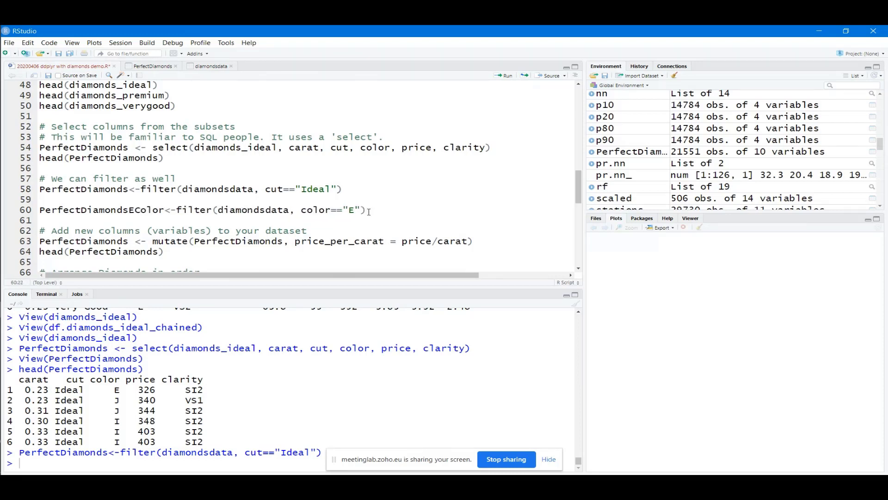
{"action": "left_click_drag", "start_coordinate": [413, 213], "coordinate": [35, 214]}
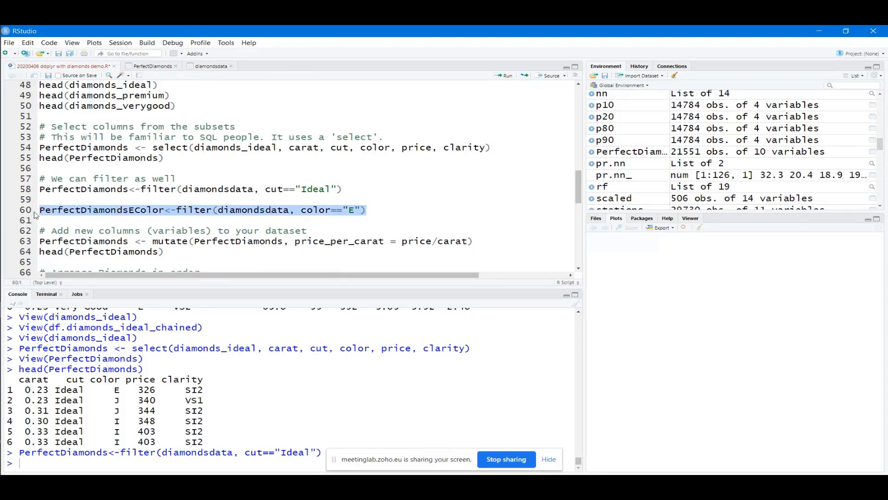
{"action": "left_click", "coordinate": [504, 77]}
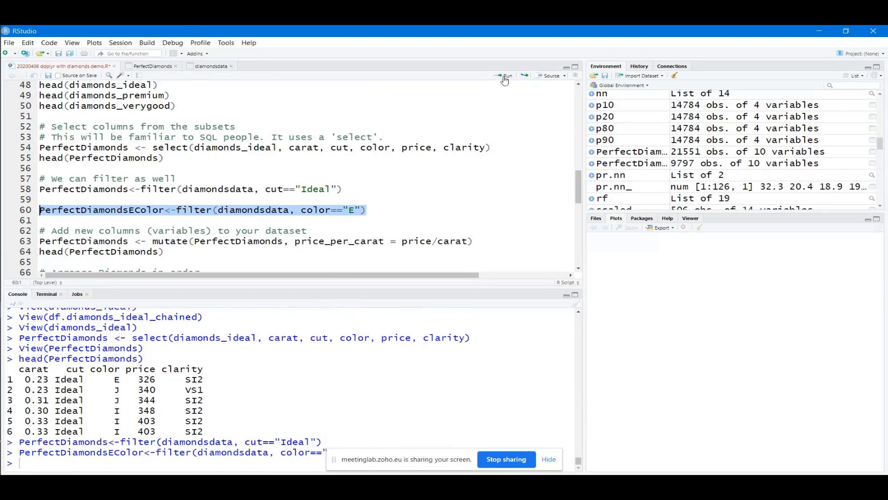
{"action": "left_click", "coordinate": [117, 203]}
{"action": "left_click_drag", "start_coordinate": [165, 212], "coordinate": [39, 211]}
{"action": "key", "text": "ctrl+c"}
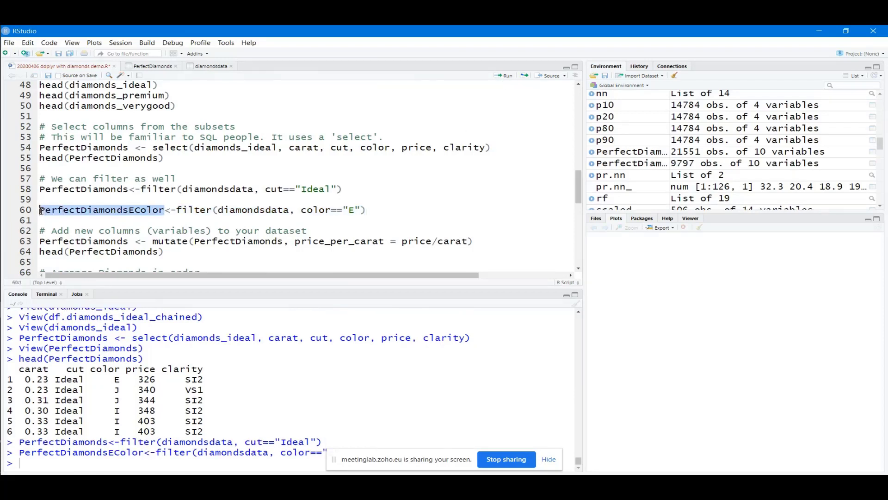
{"action": "left_click", "coordinate": [370, 210]}
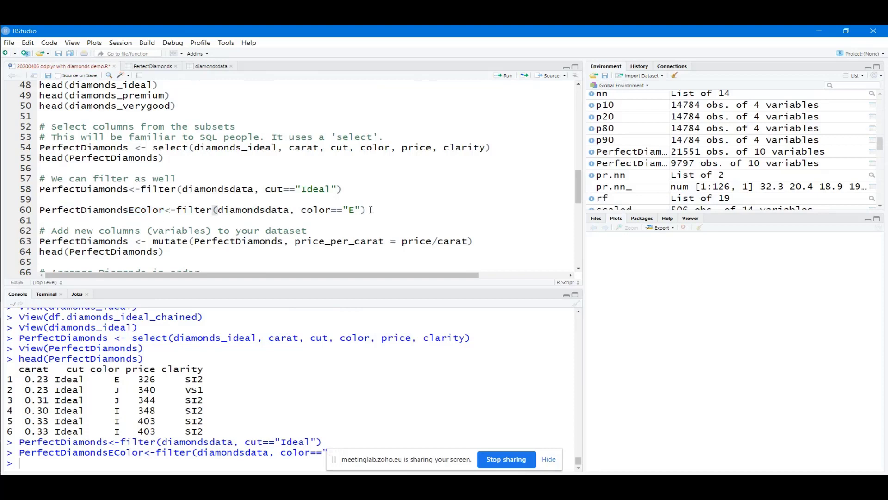
{"action": "key", "text": "Return"}
{"action": "type", "text": "head("}
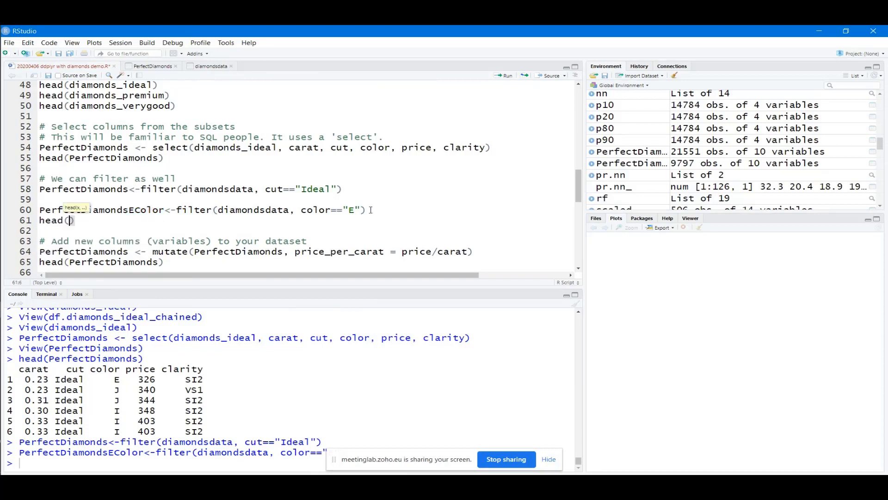
{"action": "key", "text": "ctrl+v"}
{"action": "key", "text": "ctrl+Return"}
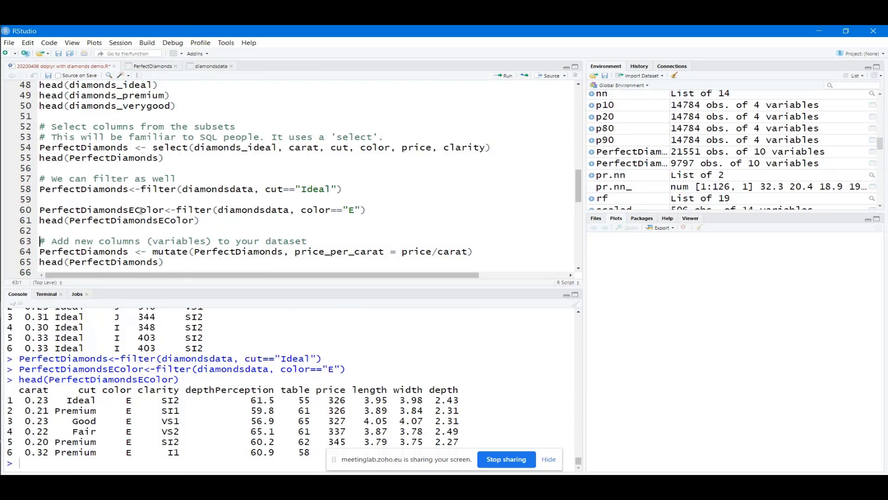
Point the colour E filter on line 60 at PerfectDiamonds and rerun it with head, giving 3903 rows
{"action": "left_click", "coordinate": [164, 210]}
{"action": "left_click_drag", "start_coordinate": [291, 211], "coordinate": [220, 210]}
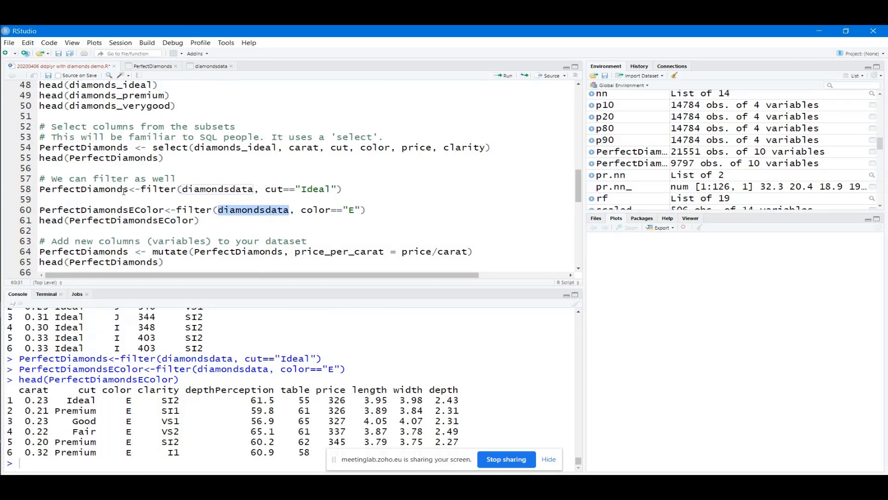
{"action": "left_click_drag", "start_coordinate": [128, 189], "coordinate": [40, 191]}
{"action": "key", "text": "ctrl+c"}
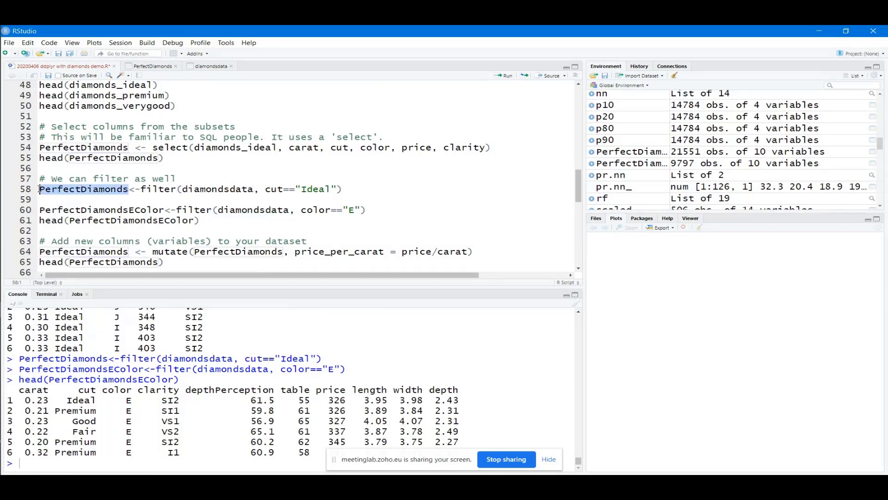
{"action": "left_click_drag", "start_coordinate": [290, 210], "coordinate": [219, 210]}
{"action": "key", "text": "ctrl+v"}
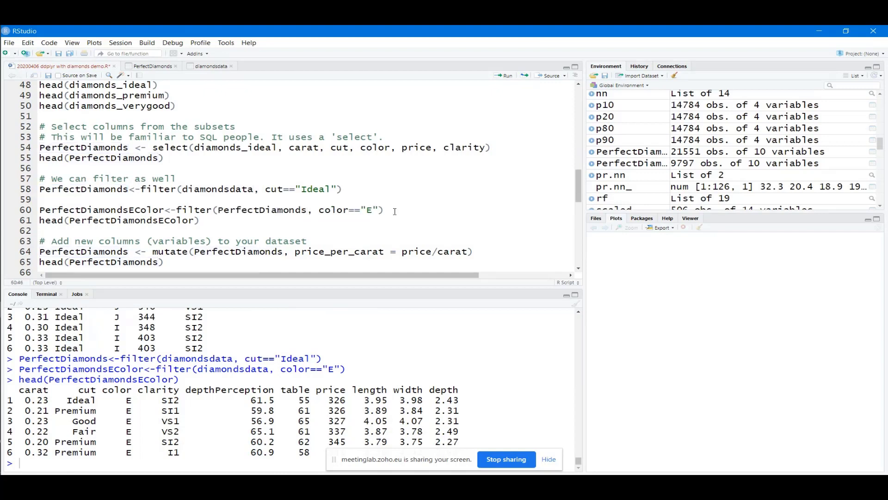
{"action": "left_click", "coordinate": [395, 211]}
{"action": "key", "text": "ctrl+Return"}
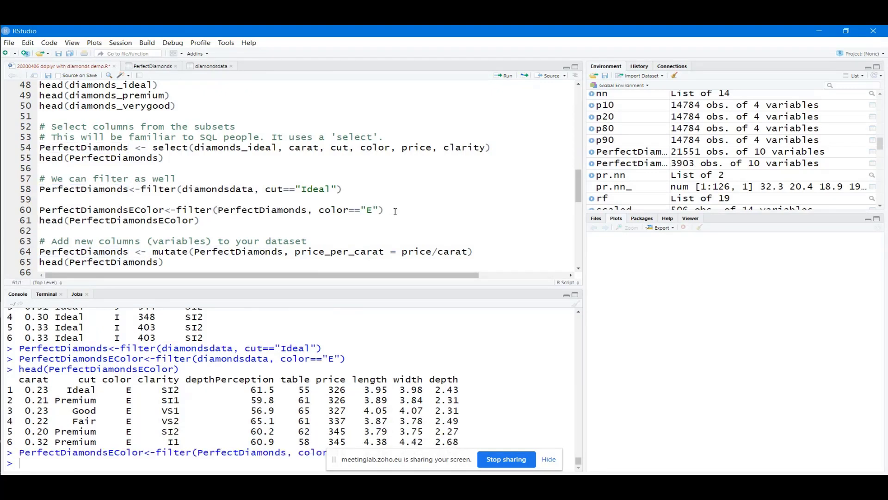
{"action": "left_click", "coordinate": [271, 223]}
{"action": "key", "text": "ctrl+Return"}
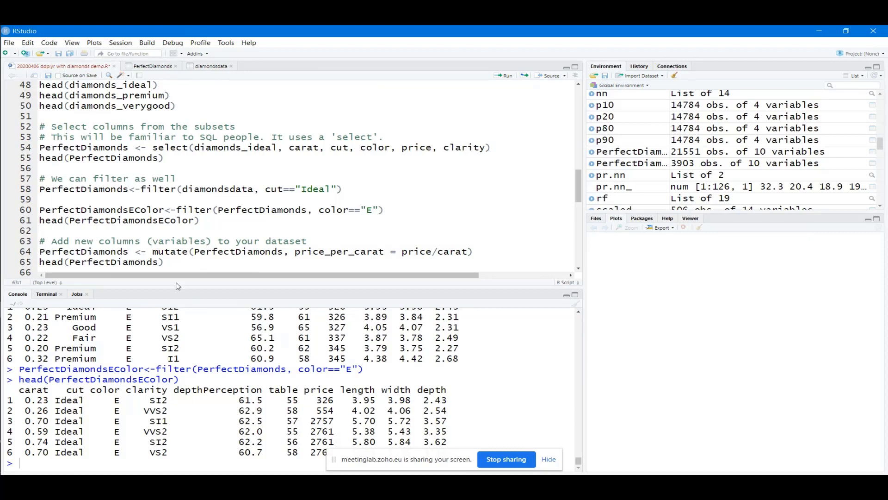
Add a new dim() line below the head call
{"action": "left_click", "coordinate": [187, 252]}
{"action": "left_click", "coordinate": [228, 220]}
{"action": "key", "text": "Return"}
{"action": "type", "text": "dim("}
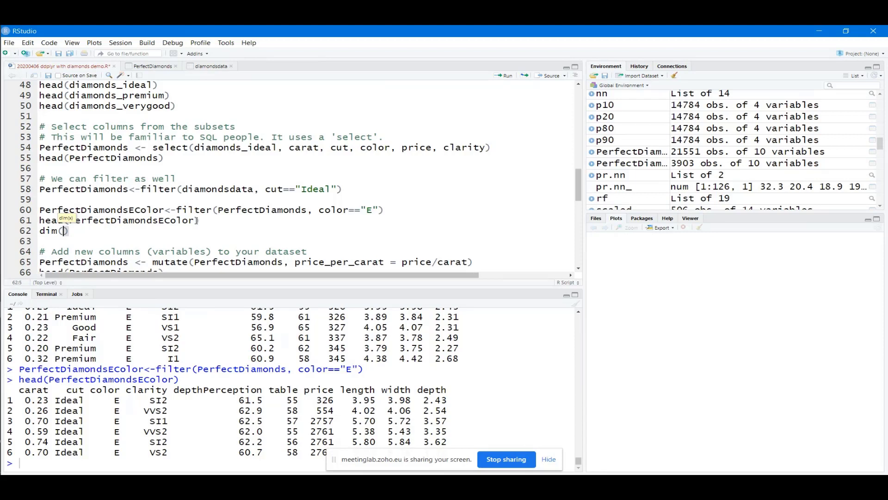
Fill dim() with PerfectDiamondsEColor and run it, confirming 3903 rows by 10 columns
{"action": "left_click_drag", "start_coordinate": [196, 220], "coordinate": [70, 221]}
{"action": "key", "text": "ctrl+c"}
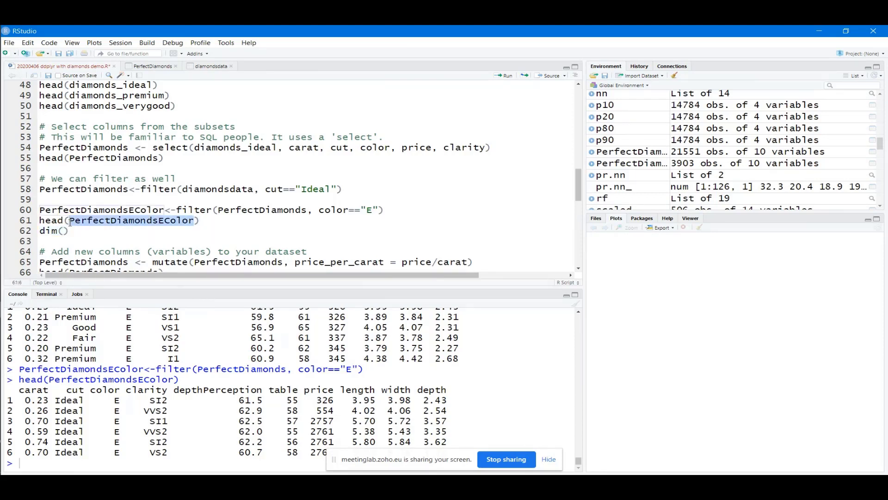
{"action": "left_click", "coordinate": [64, 231]}
{"action": "key", "text": "ctrl+v"}
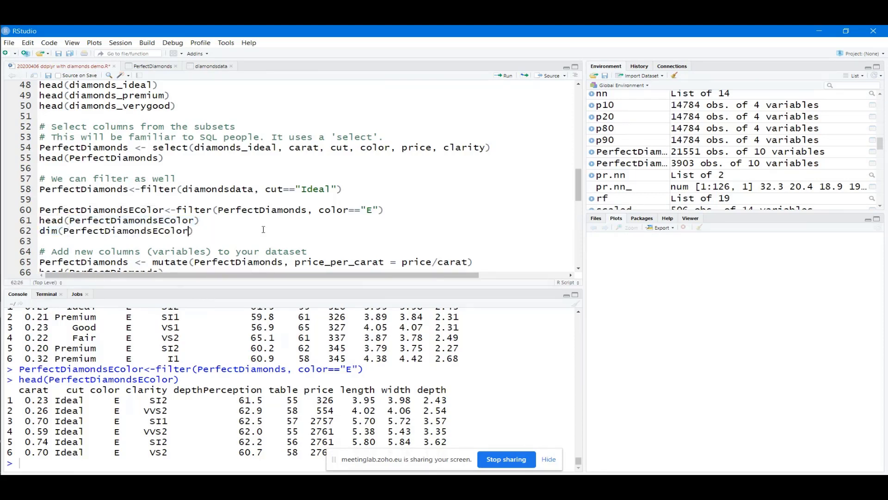
{"action": "key", "text": "ctrl+Return"}
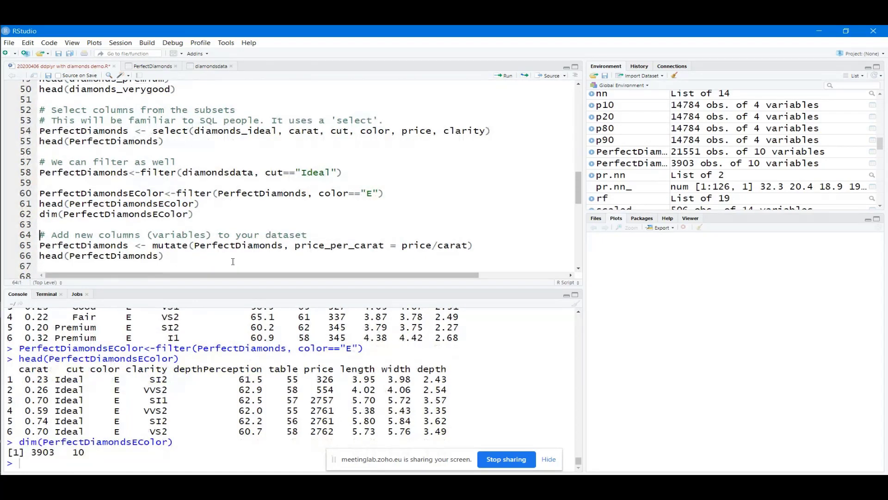
{"action": "double_click", "coordinate": [51, 452]}
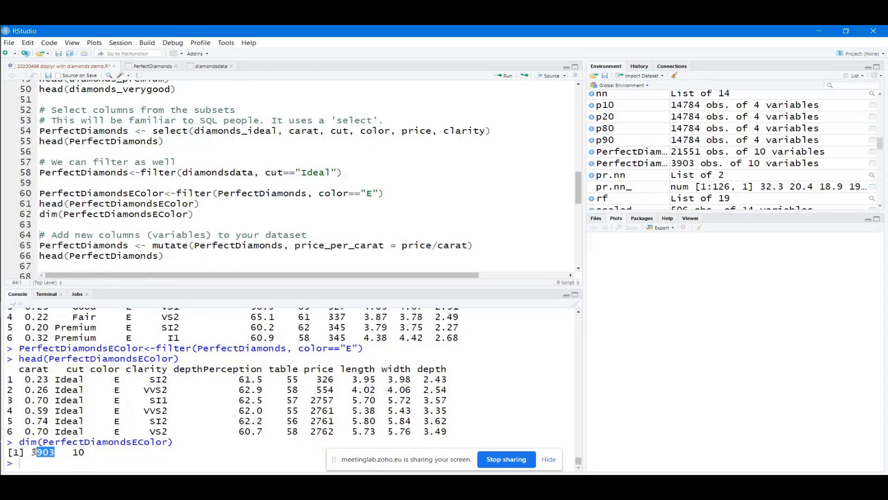
{"action": "left_click", "coordinate": [76, 457]}
{"action": "left_click", "coordinate": [203, 214]}
Run the line 65 mutate adding price_per_carat = price/carat to PerfectDiamonds
{"action": "left_click", "coordinate": [236, 247]}
{"action": "left_click_drag", "start_coordinate": [129, 245], "coordinate": [48, 247]}
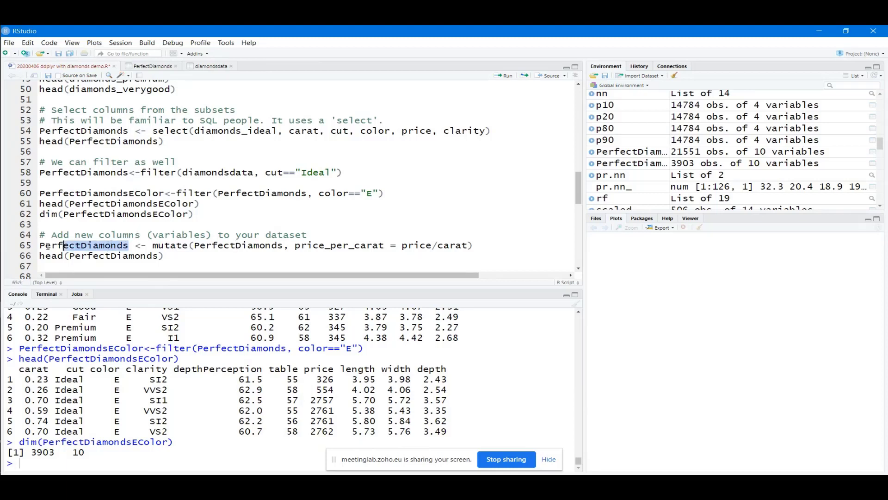
{"action": "left_click", "coordinate": [178, 245]}
{"action": "left_click", "coordinate": [483, 247]}
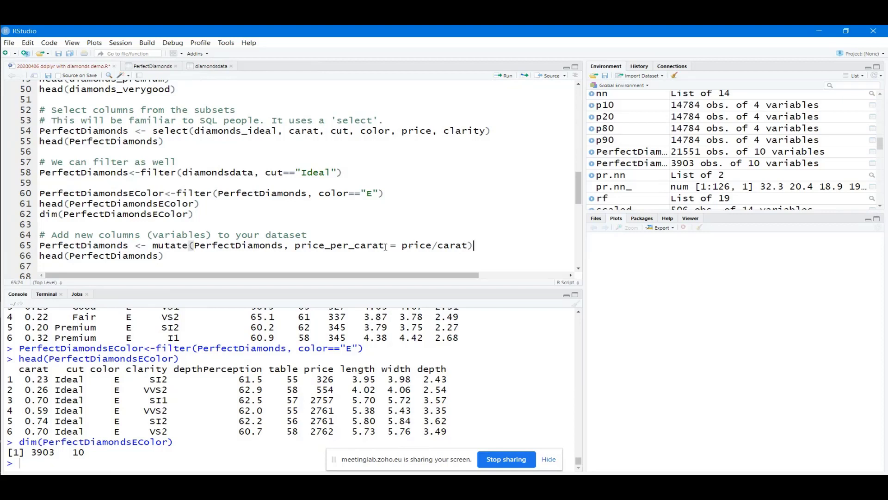
{"action": "left_click_drag", "start_coordinate": [385, 245], "coordinate": [295, 245]}
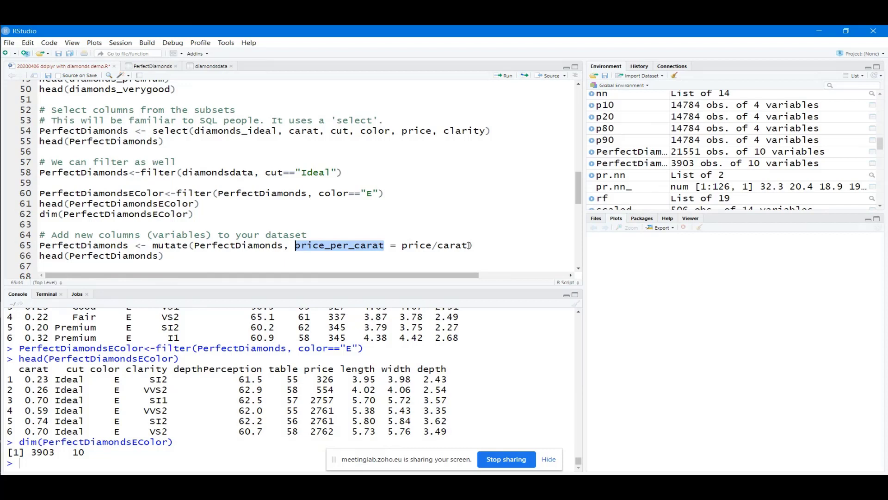
{"action": "left_click_drag", "start_coordinate": [467, 245], "coordinate": [402, 246]}
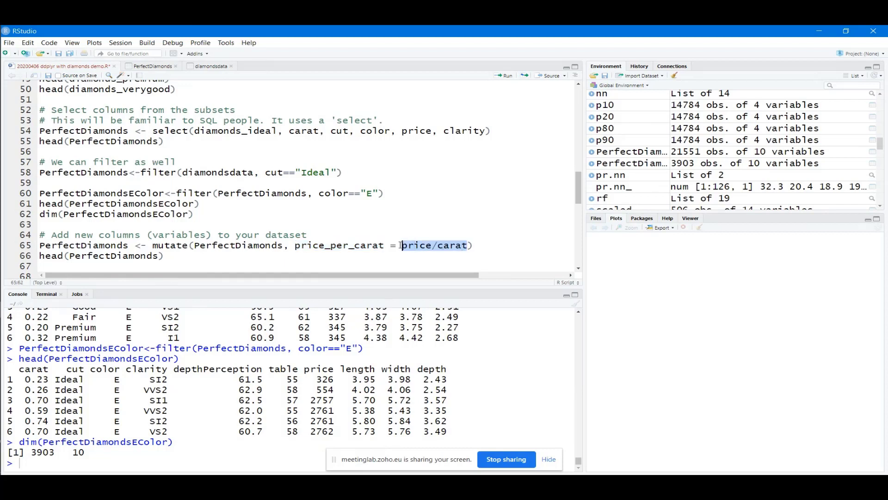
{"action": "left_click", "coordinate": [483, 245]}
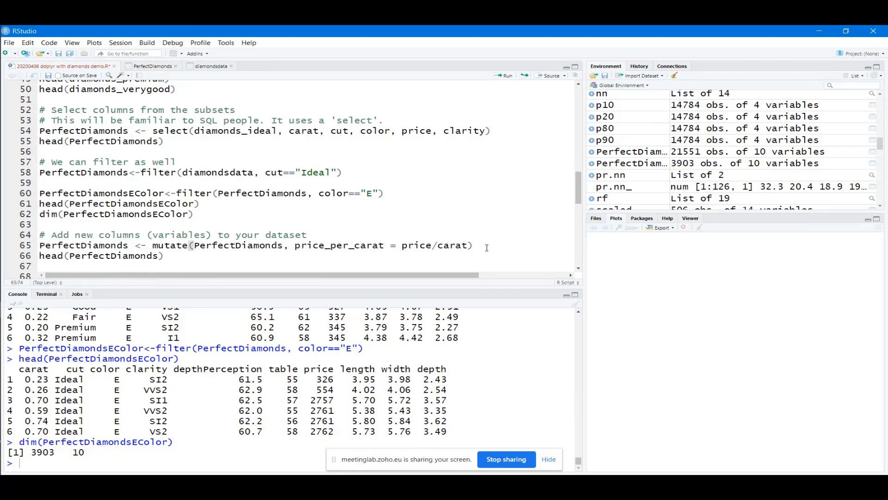
{"action": "key", "text": "ctrl+Return"}
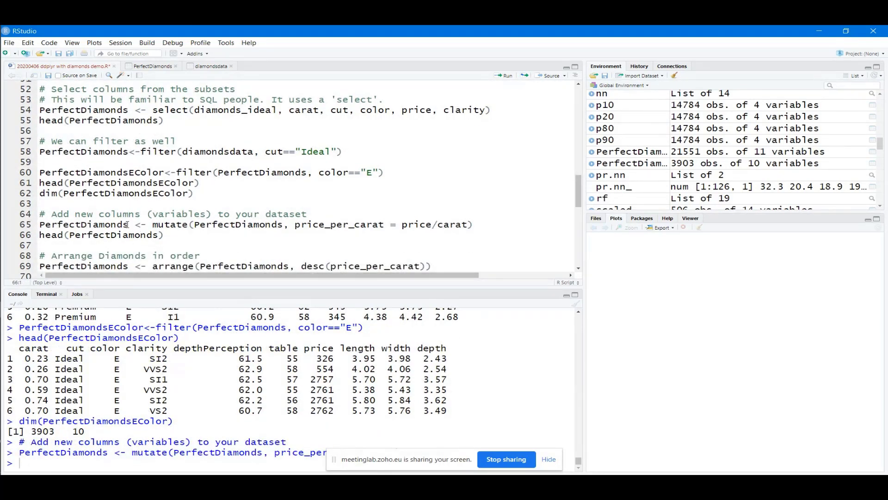
Preview PerfectDiamonds with head(), checking the first price_per_carat value of 1417.391
{"action": "left_click_drag", "start_coordinate": [384, 225], "coordinate": [296, 227]}
{"action": "left_click", "coordinate": [187, 235]}
{"action": "key", "text": "ctrl+Return"}
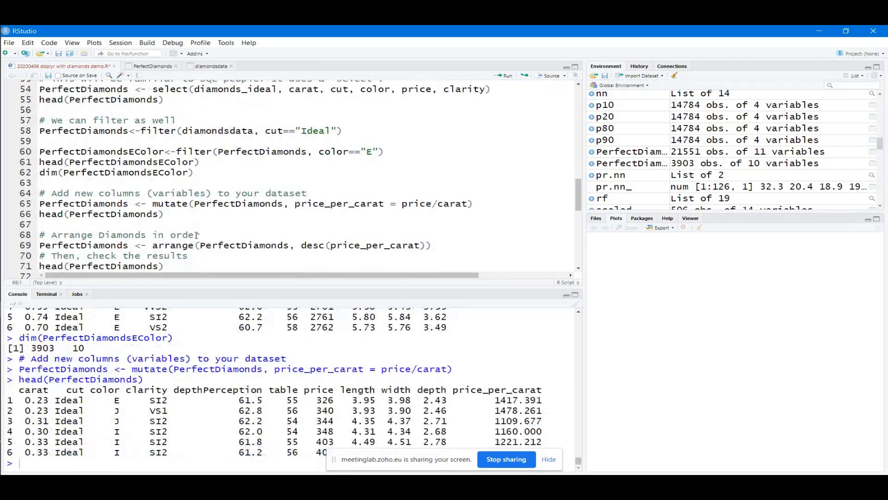
{"action": "double_click", "coordinate": [496, 399]}
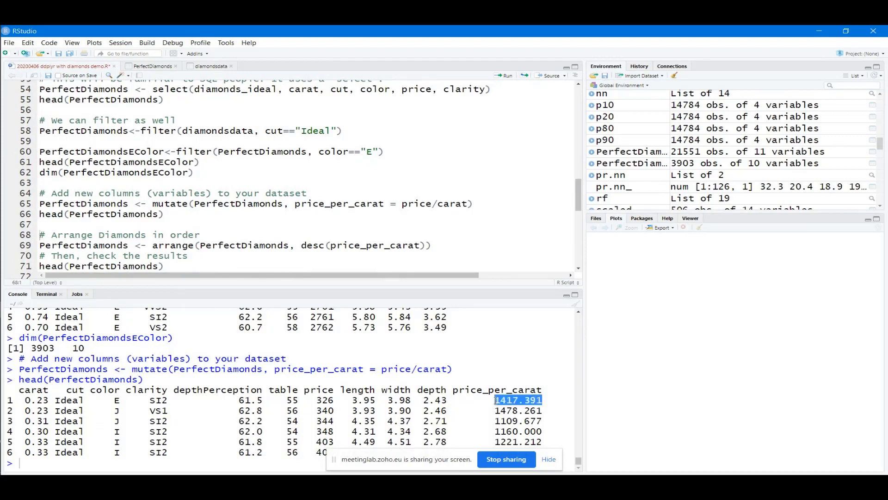
{"action": "left_click", "coordinate": [536, 392]}
{"action": "left_click_drag", "start_coordinate": [543, 390], "coordinate": [19, 390]}
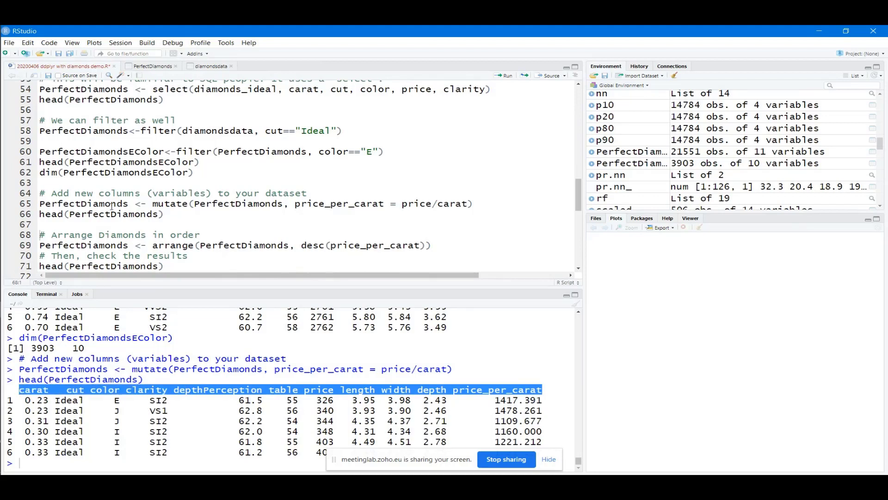
{"action": "left_click", "coordinate": [174, 217]}
{"action": "scroll", "coordinate": [174, 216], "scroll_direction": "down", "scroll_amount": 2}
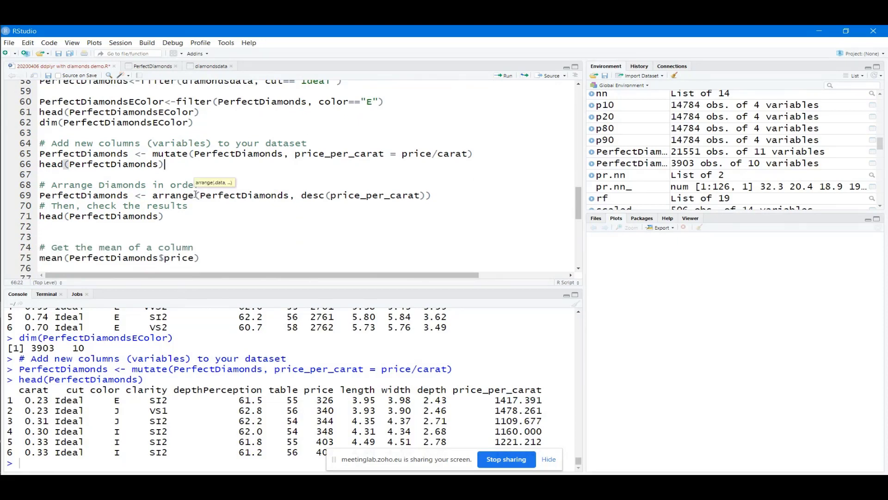
Run arrange(PerfectDiamonds, desc(price_per_carat)) on line 69 to sort by price per carat descending
{"action": "left_click_drag", "start_coordinate": [197, 195], "coordinate": [153, 196]}
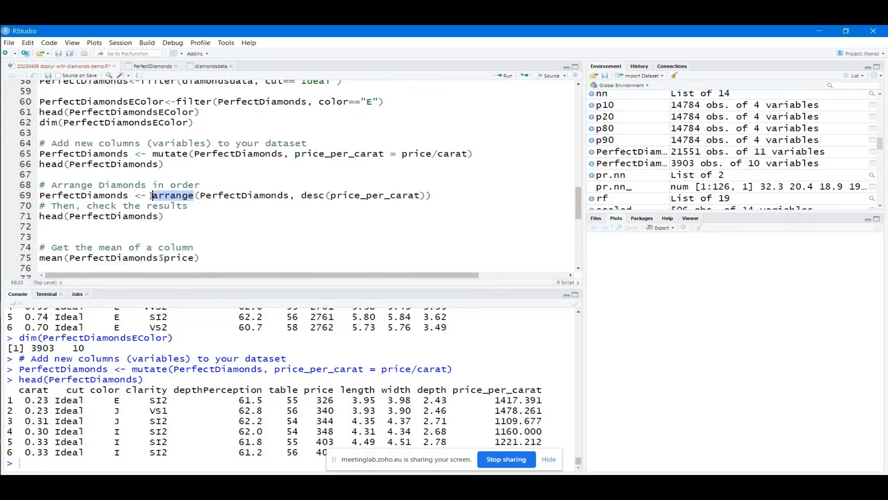
{"action": "left_click", "coordinate": [235, 195]}
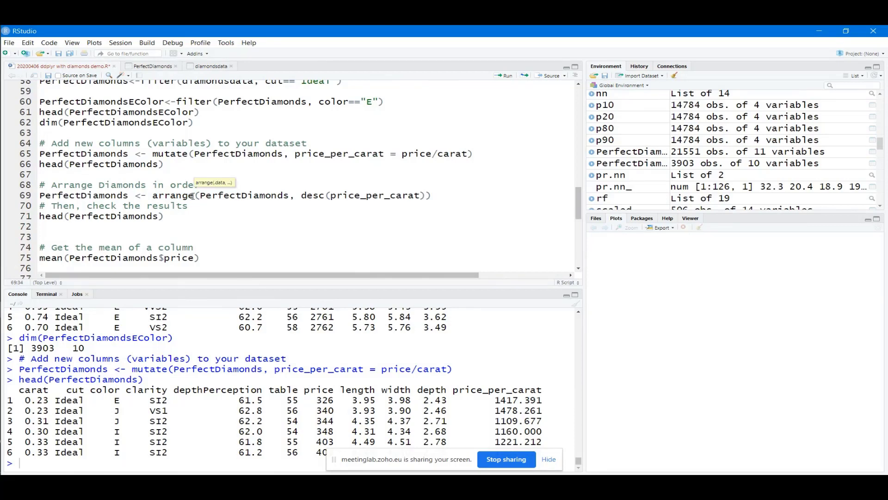
{"action": "left_click_drag", "start_coordinate": [195, 197], "coordinate": [153, 196]}
{"action": "left_click", "coordinate": [201, 195]}
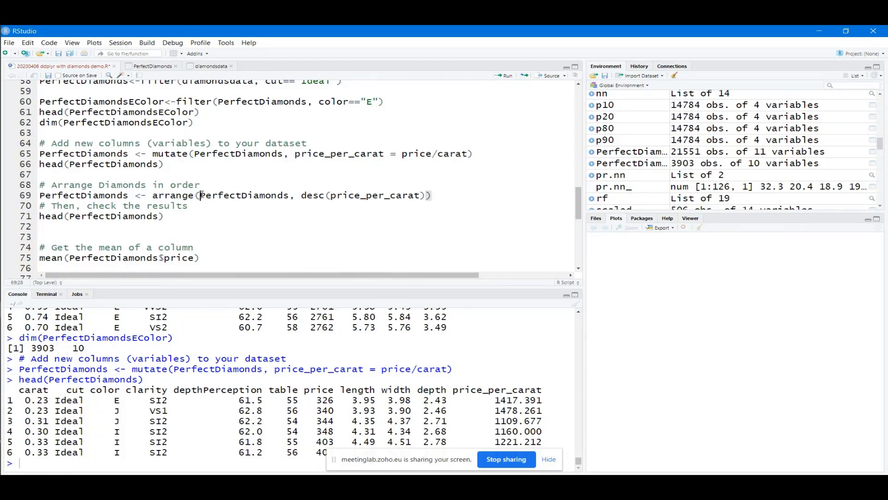
{"action": "left_click", "coordinate": [460, 194]}
{"action": "key", "text": "shift+Home"}
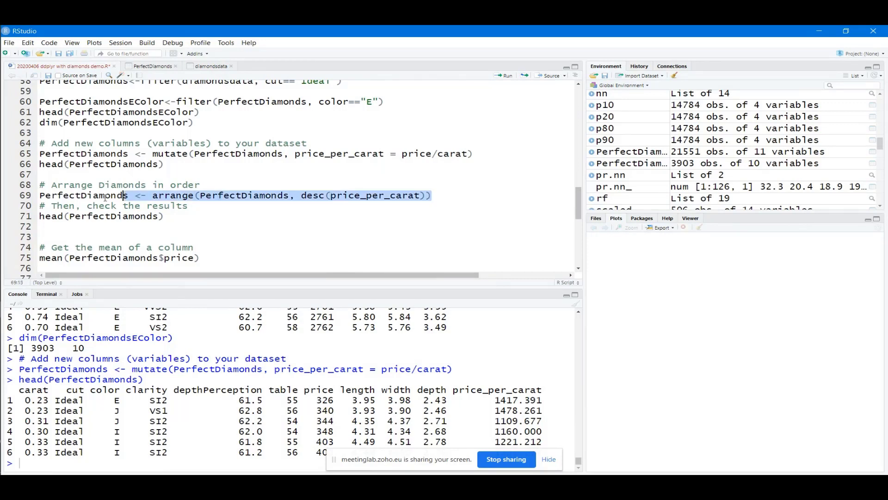
{"action": "left_click", "coordinate": [508, 76]}
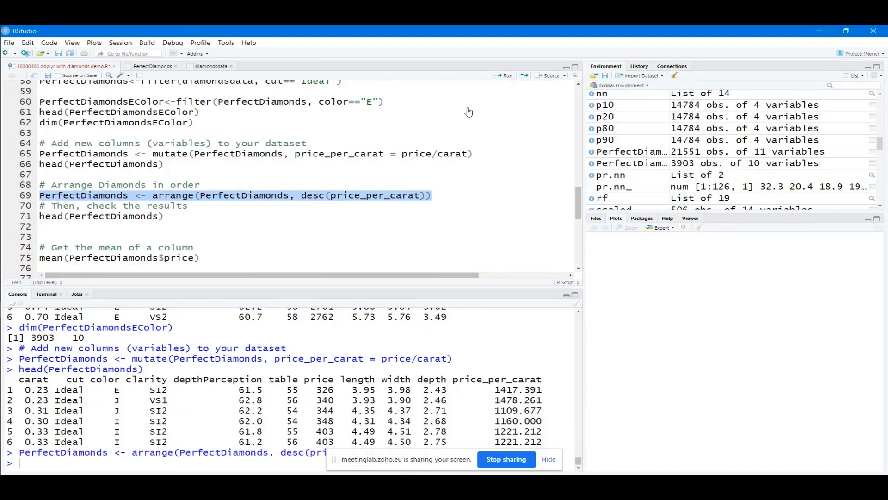
{"action": "left_click", "coordinate": [83, 196]}
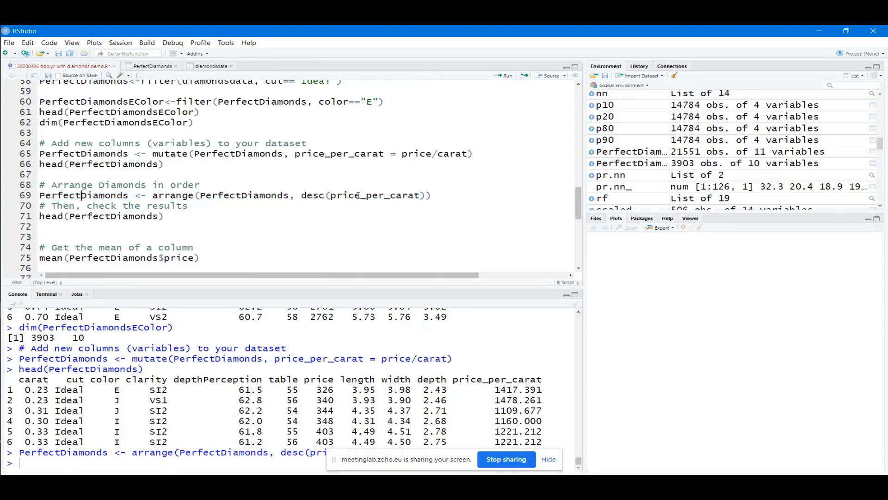
{"action": "left_click_drag", "start_coordinate": [422, 195], "coordinate": [331, 196]}
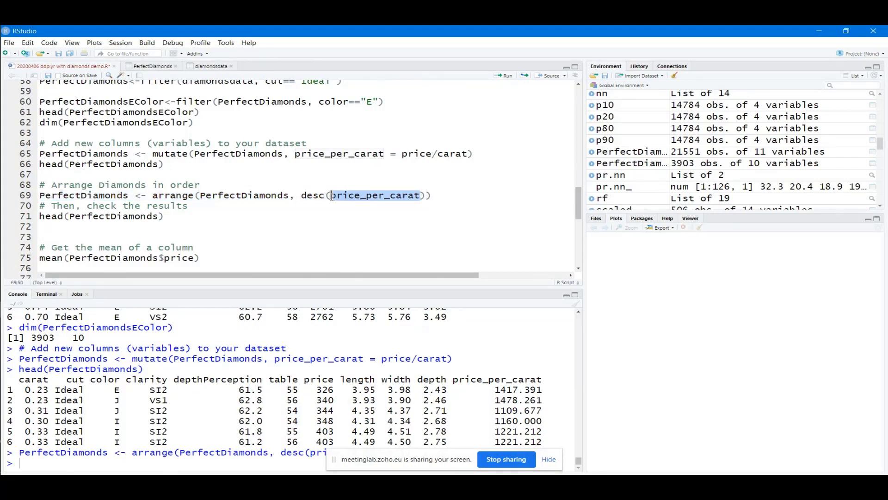
{"action": "left_click_drag", "start_coordinate": [384, 153], "coordinate": [295, 153]}
{"action": "left_click", "coordinate": [212, 195]}
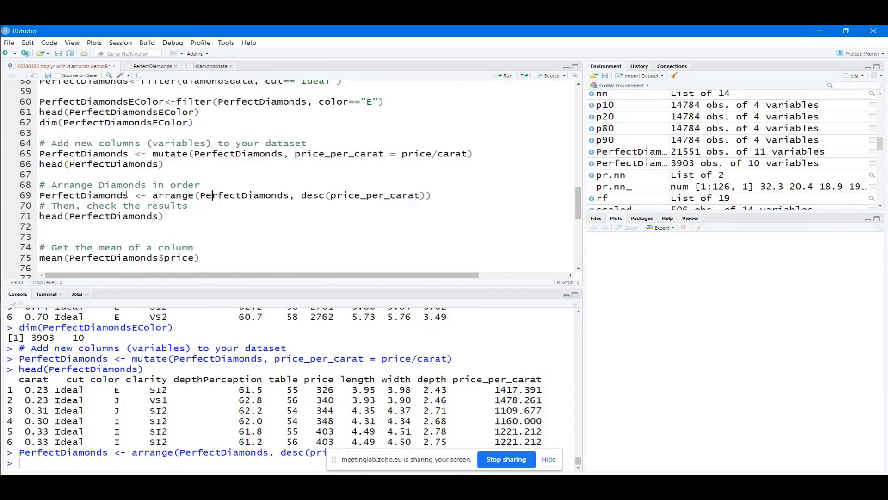
{"action": "left_click_drag", "start_coordinate": [126, 195], "coordinate": [40, 195]}
Run head(PerfectDiamonds) on line 71, showing a top price_per_carat of 17077.67
{"action": "left_click", "coordinate": [138, 217]}
{"action": "left_click_drag", "start_coordinate": [165, 217], "coordinate": [41, 216]}
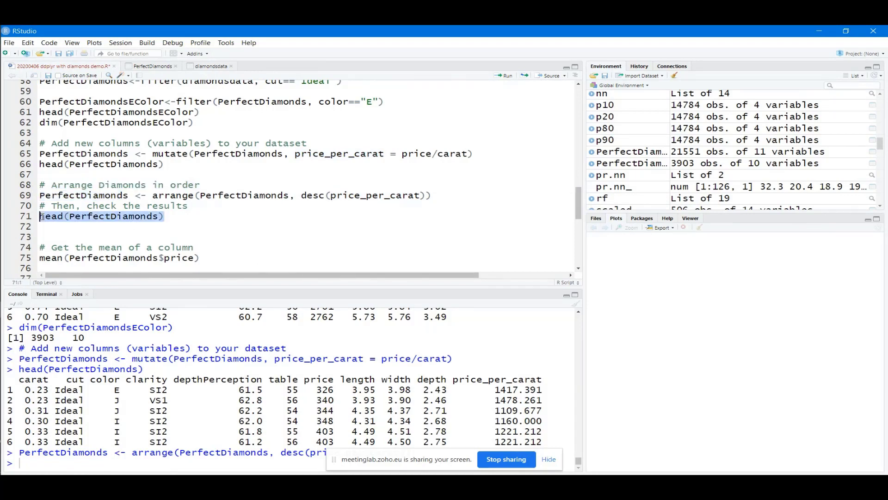
{"action": "left_click", "coordinate": [505, 76]}
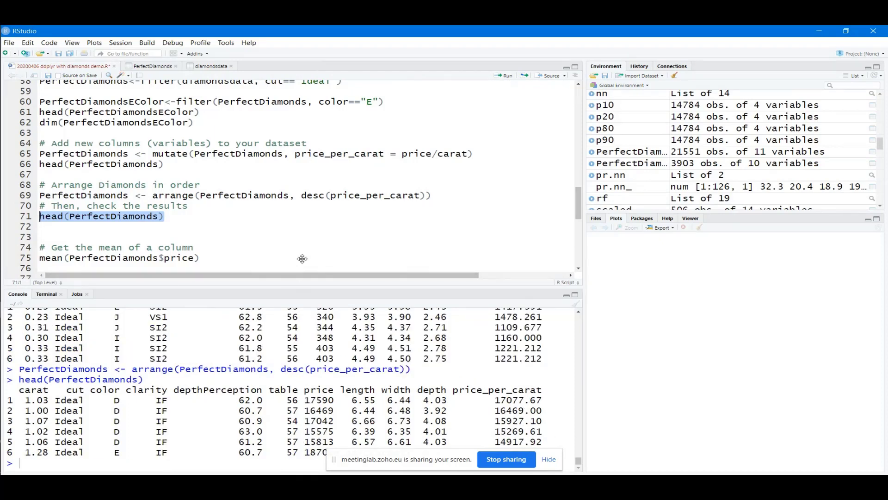
{"action": "left_click_drag", "start_coordinate": [302, 259], "coordinate": [302, 195]}
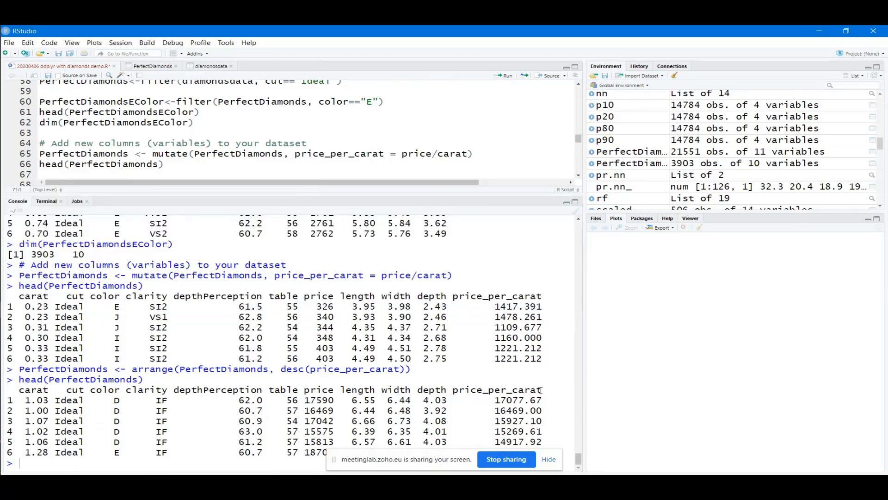
{"action": "left_click_drag", "start_coordinate": [541, 389], "coordinate": [453, 389]}
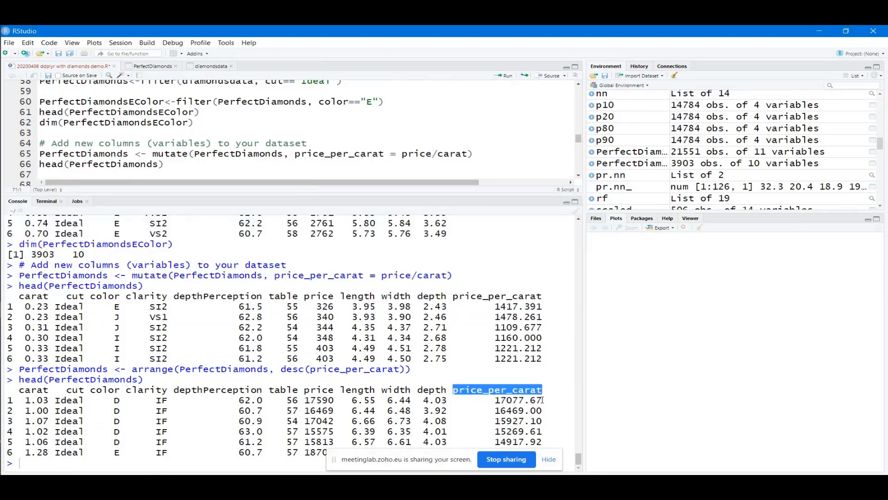
{"action": "left_click_drag", "start_coordinate": [541, 400], "coordinate": [495, 400]}
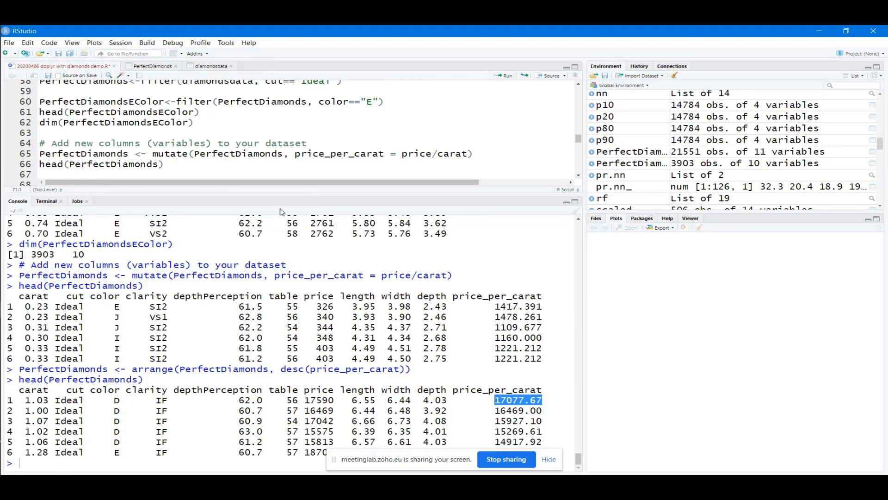
{"action": "left_click_drag", "start_coordinate": [286, 194], "coordinate": [276, 313]}
Run mean(PerfectDiamonds$price) on line 75, giving 3457.542
{"action": "left_click", "coordinate": [220, 255]}
{"action": "scroll", "coordinate": [218, 239], "scroll_direction": "down", "scroll_amount": 1}
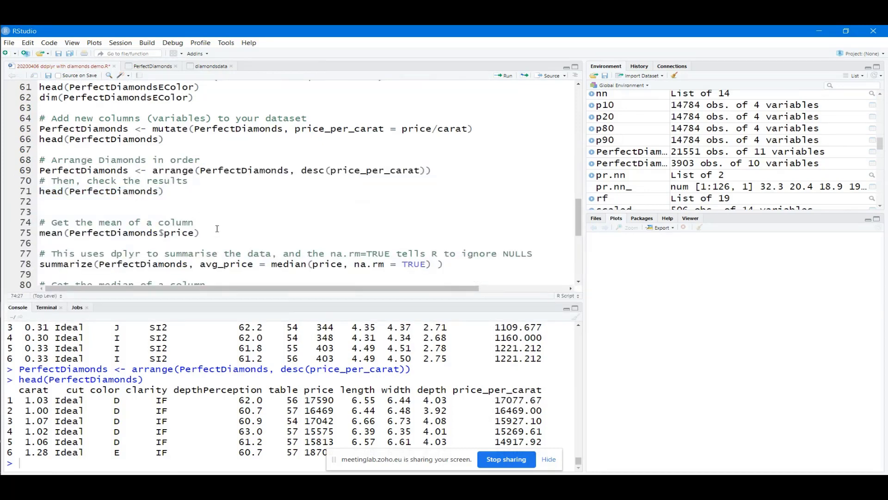
{"action": "scroll", "coordinate": [211, 205], "scroll_direction": "down", "scroll_amount": 1}
{"action": "left_click_drag", "start_coordinate": [200, 208], "coordinate": [40, 208]}
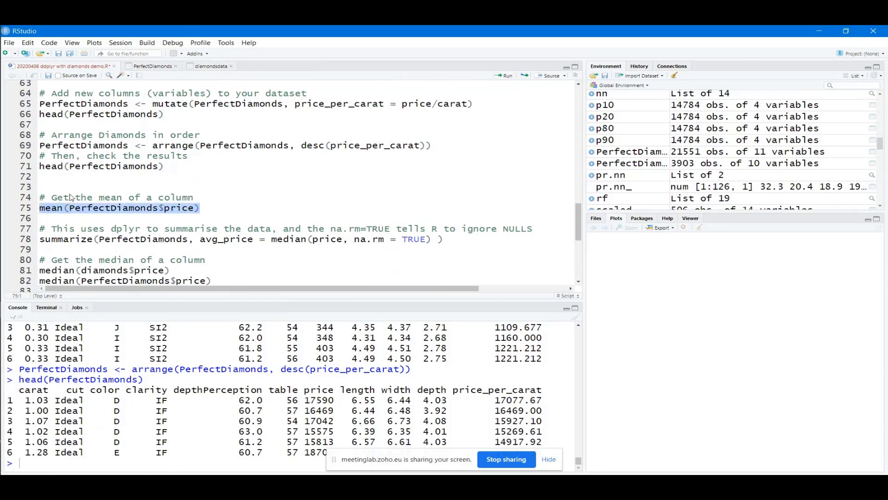
{"action": "left_click", "coordinate": [507, 76]}
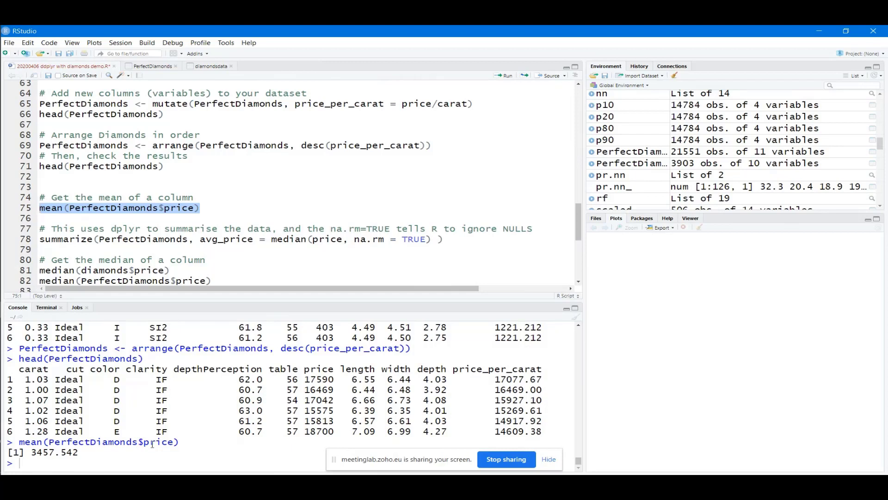
Run the line 78 summarize computing the median as avg_price, which returns 1810
{"action": "left_click", "coordinate": [171, 240]}
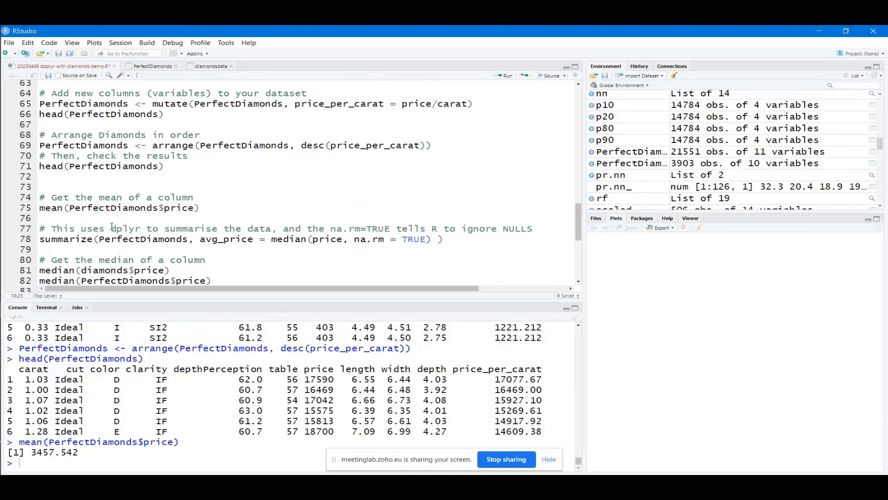
{"action": "left_click_drag", "start_coordinate": [460, 240], "coordinate": [39, 239]}
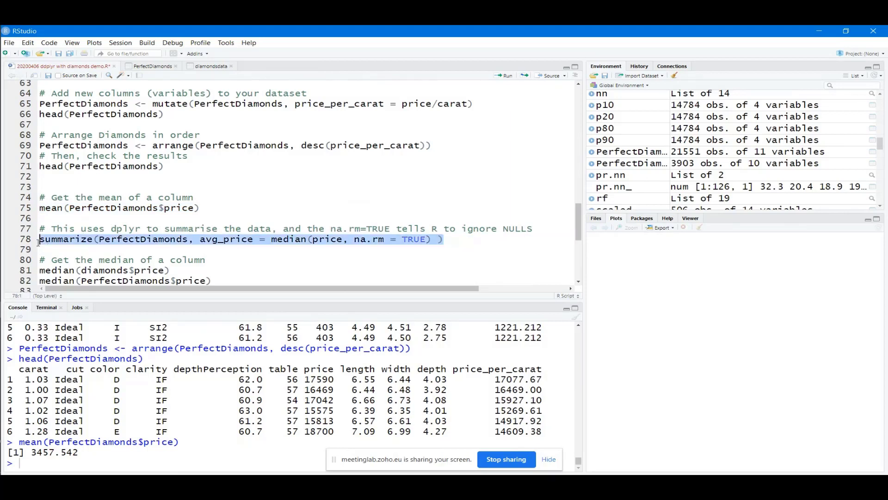
{"action": "left_click", "coordinate": [504, 75]}
{"action": "left_click", "coordinate": [155, 239]}
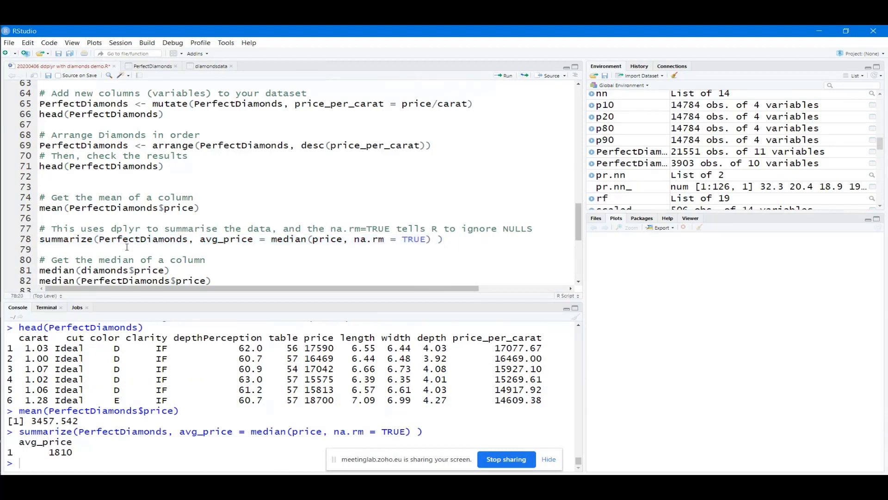
{"action": "left_click_drag", "start_coordinate": [201, 240], "coordinate": [253, 239]}
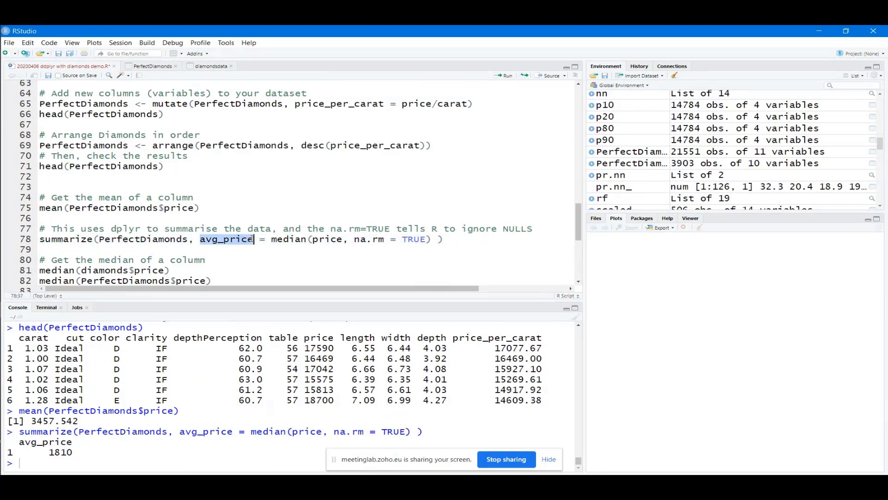
{"action": "left_click_drag", "start_coordinate": [271, 239], "coordinate": [431, 239]}
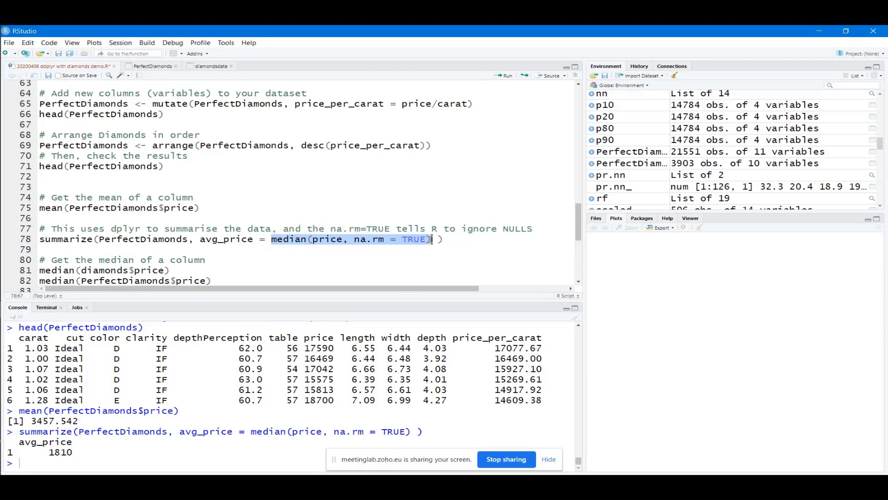
{"action": "left_click", "coordinate": [439, 239]}
{"action": "scroll", "coordinate": [440, 239], "scroll_direction": "down", "scroll_amount": 2}
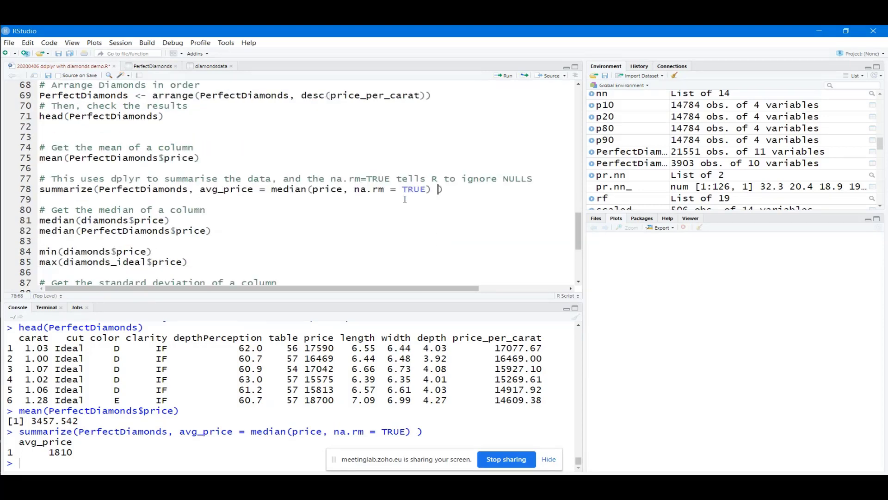
{"action": "left_click_drag", "start_coordinate": [385, 189], "coordinate": [354, 189]}
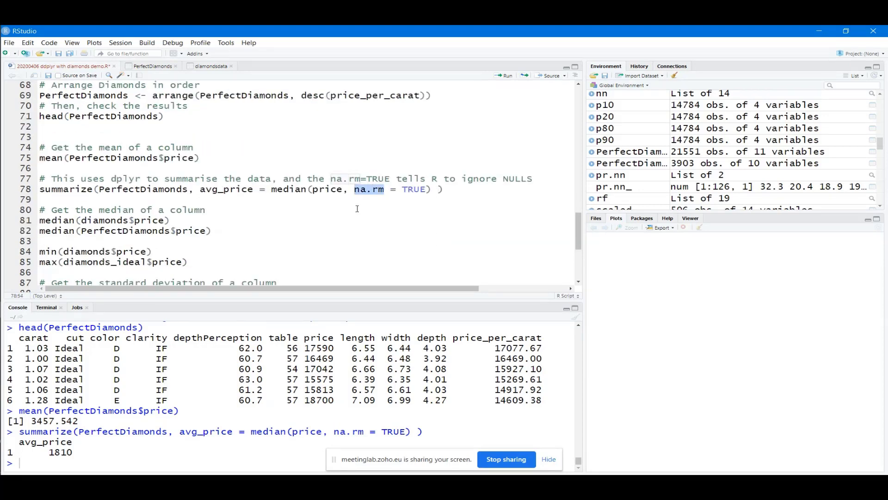
{"action": "left_click", "coordinate": [384, 190]}
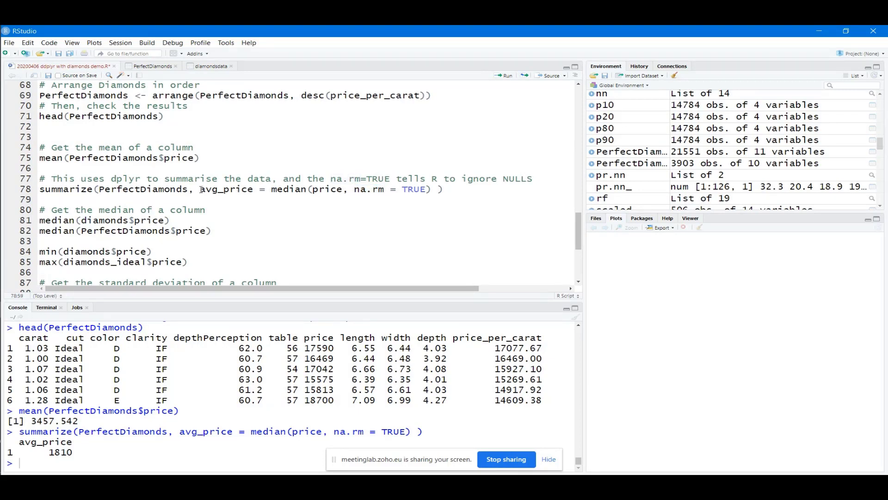
{"action": "left_click_drag", "start_coordinate": [201, 189], "coordinate": [254, 188]}
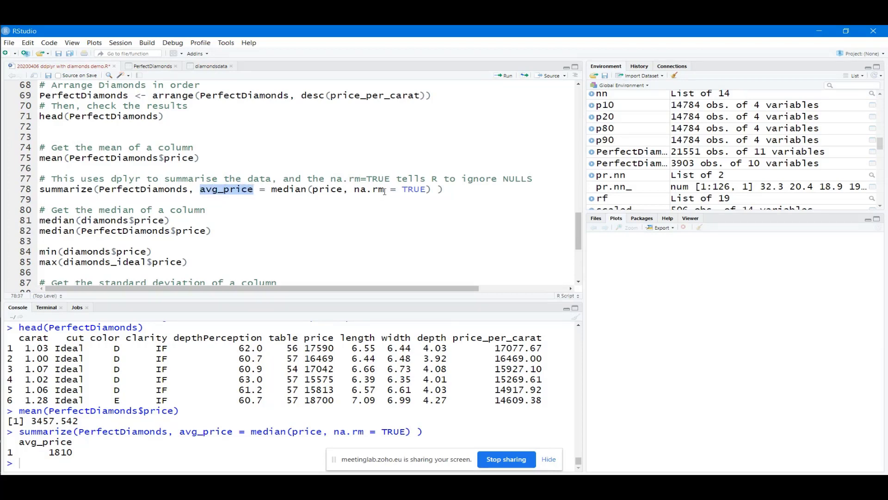
{"action": "left_click_drag", "start_coordinate": [384, 190], "coordinate": [354, 190]}
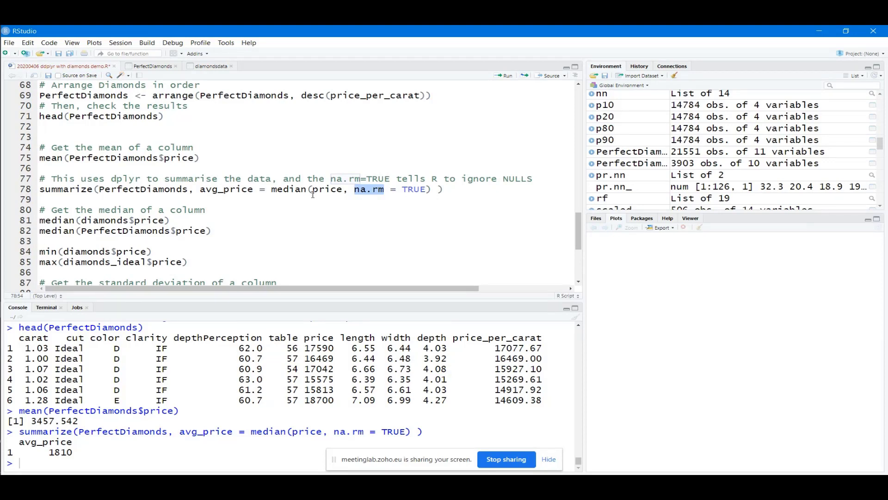
{"action": "left_click_drag", "start_coordinate": [253, 190], "coordinate": [200, 189]}
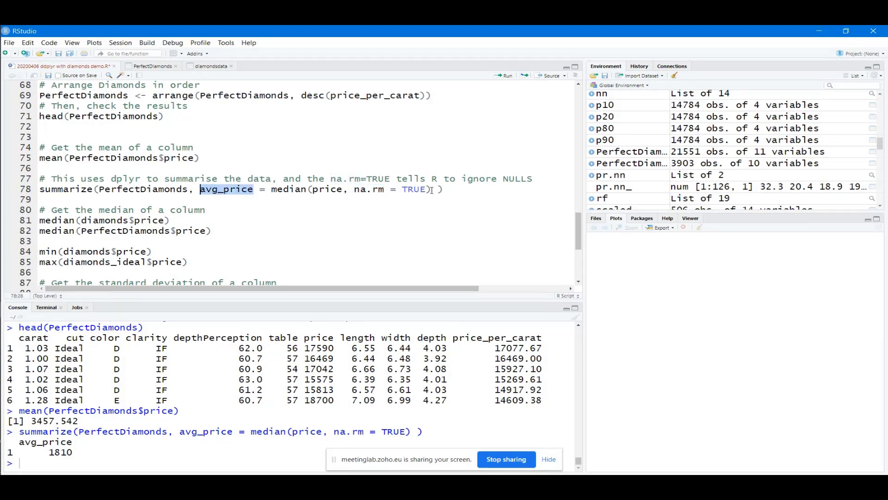
{"action": "left_click_drag", "start_coordinate": [432, 189], "coordinate": [201, 190]}
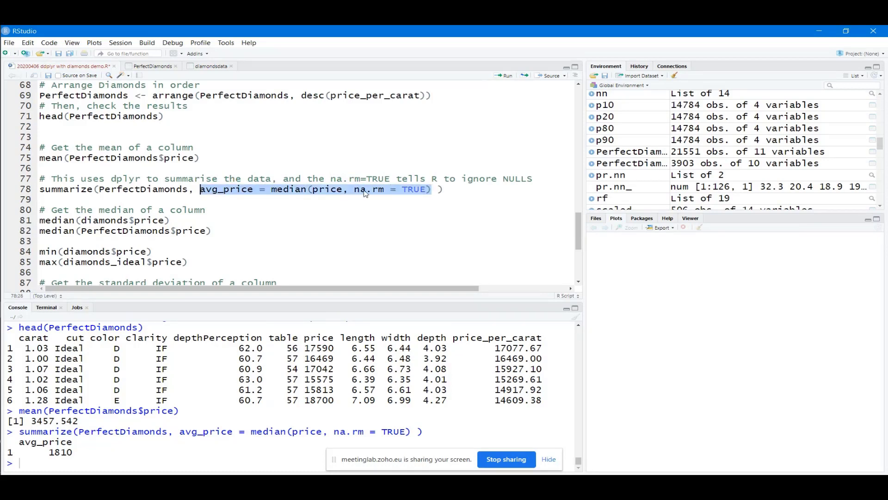
{"action": "left_click", "coordinate": [377, 189]}
{"action": "double_click", "coordinate": [377, 190]}
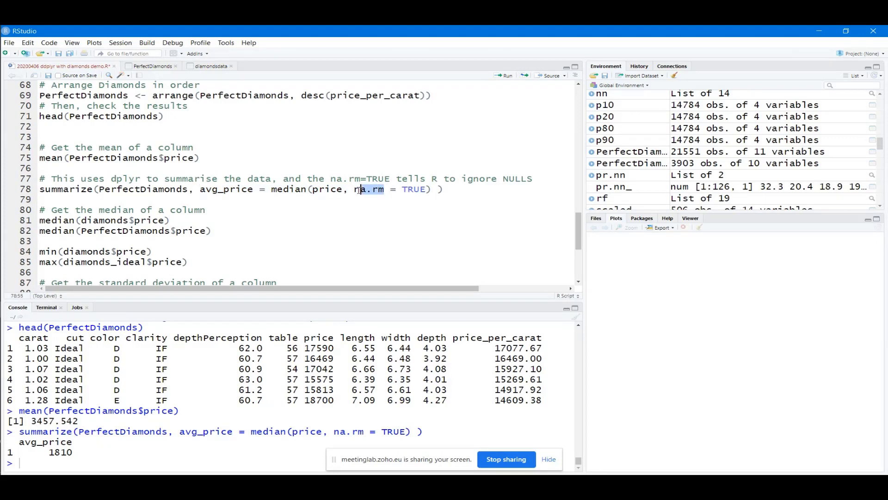
{"action": "left_click", "coordinate": [328, 229]}
Compute the median prices on lines 81–82: 2401 for diamonds, 1810 for PerfectDiamonds
{"action": "scroll", "coordinate": [258, 223], "scroll_direction": "down", "scroll_amount": 1}
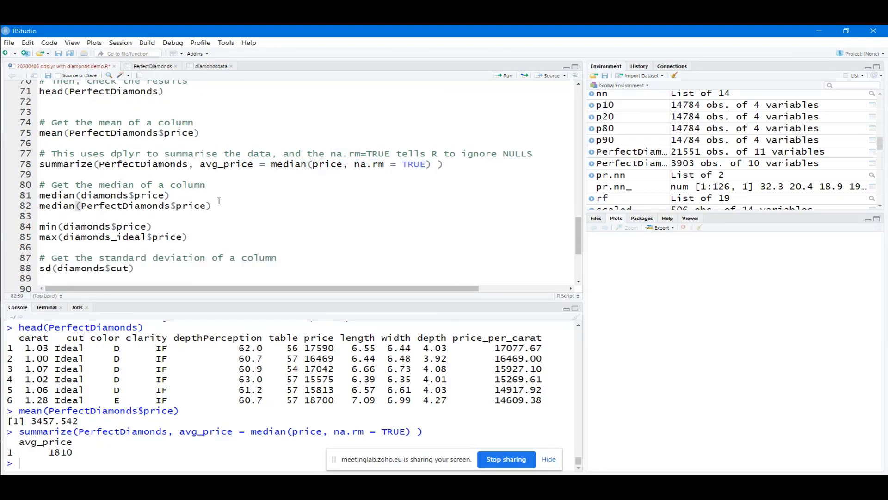
{"action": "left_click", "coordinate": [160, 195]}
{"action": "left_click_drag", "start_coordinate": [129, 195], "coordinate": [39, 196]}
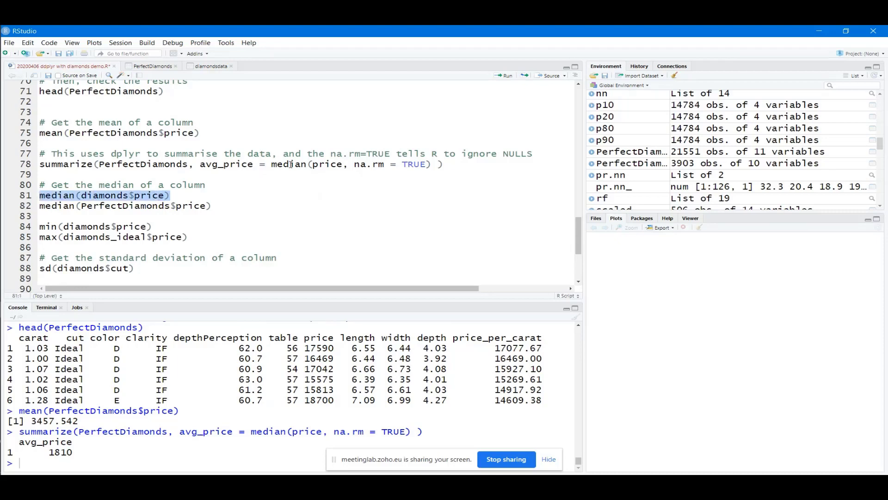
{"action": "left_click", "coordinate": [504, 76]}
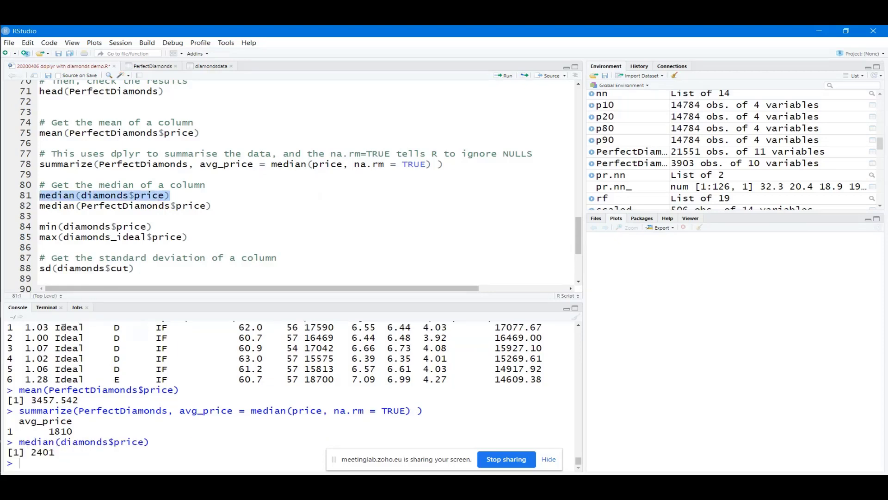
{"action": "left_click", "coordinate": [82, 205]}
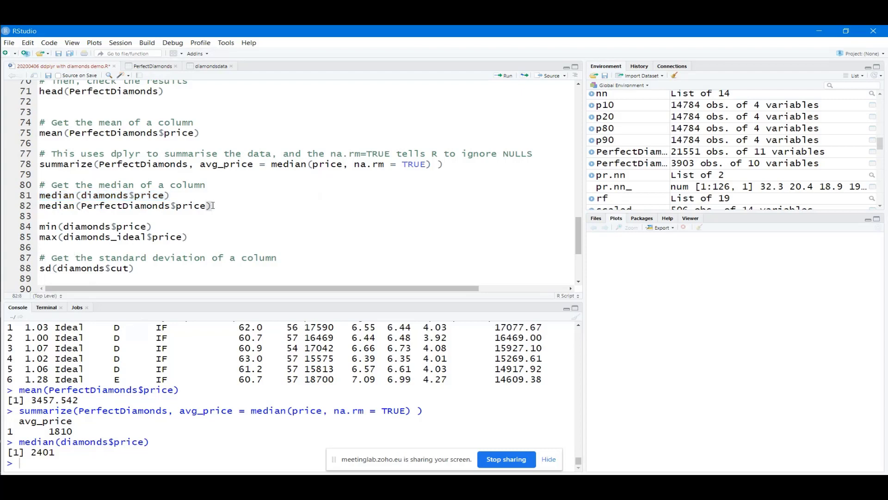
{"action": "left_click_drag", "start_coordinate": [211, 205], "coordinate": [39, 207]}
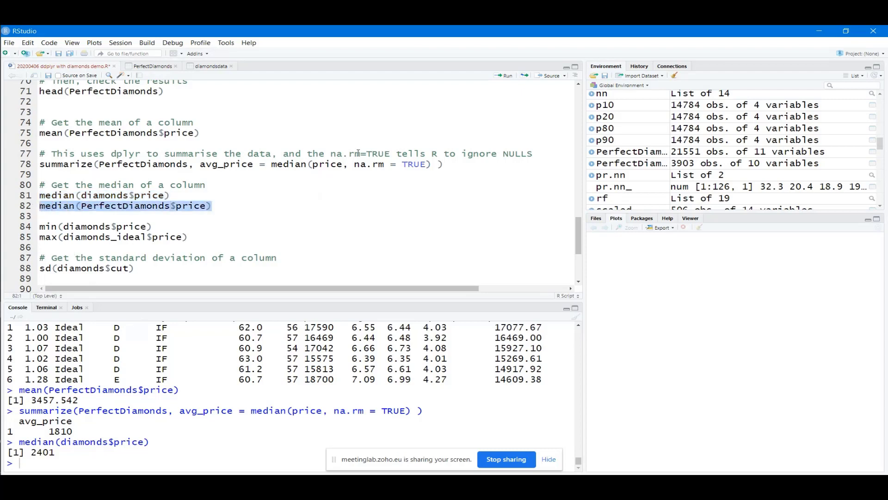
{"action": "left_click", "coordinate": [508, 77]}
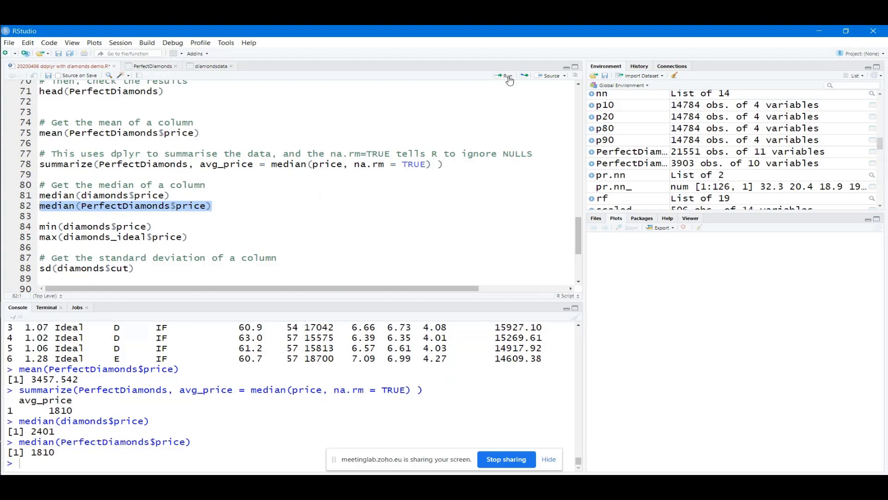
Get the minimum diamond price of 326 and the diamonds_ideal maximum of 18806
{"action": "left_click", "coordinate": [80, 226]}
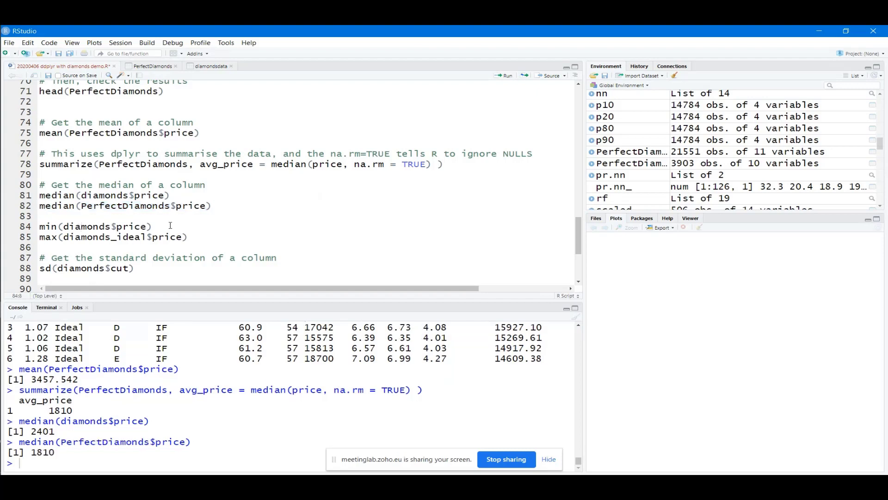
{"action": "left_click_drag", "start_coordinate": [167, 227], "coordinate": [39, 226]}
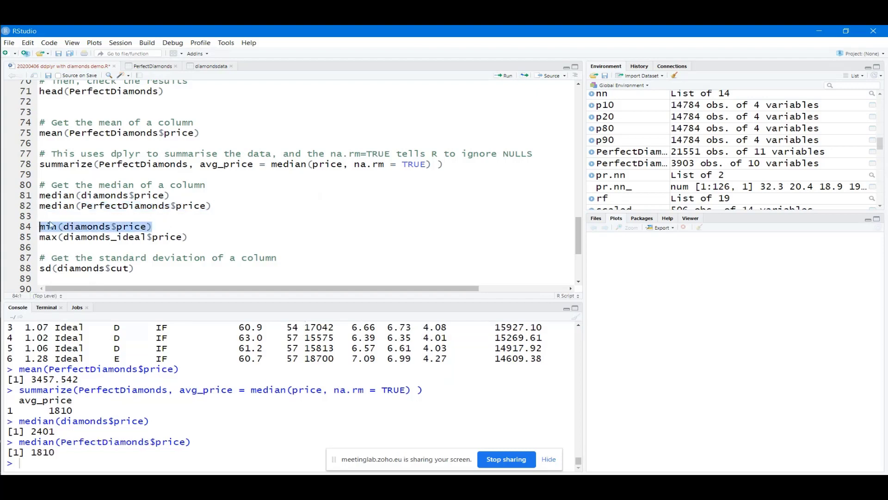
{"action": "left_click", "coordinate": [505, 75]}
{"action": "left_click_drag", "start_coordinate": [189, 236], "coordinate": [38, 237]}
{"action": "left_click", "coordinate": [505, 75]}
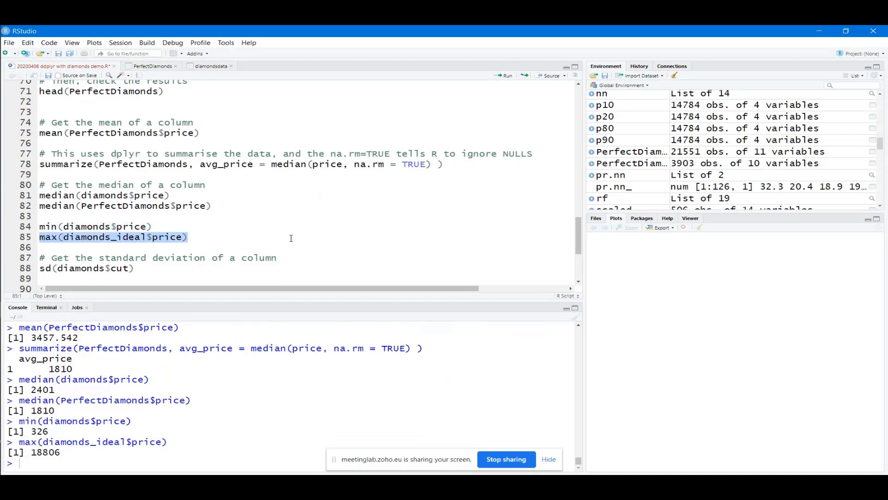
{"action": "scroll", "coordinate": [291, 238], "scroll_direction": "down", "scroll_amount": 2}
{"action": "scroll", "coordinate": [290, 238], "scroll_direction": "down", "scroll_amount": 2}
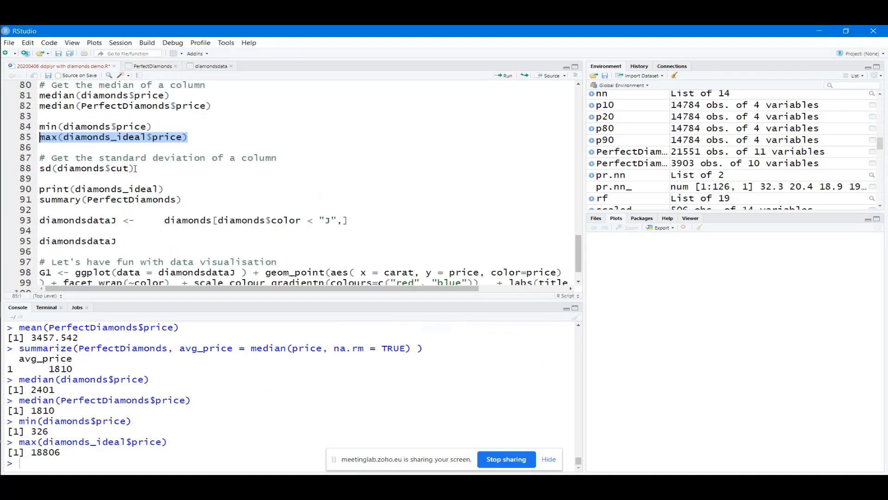
Run sd(diamonds$cut) on line 88 twice, which fails with an error
{"action": "left_click_drag", "start_coordinate": [160, 168], "coordinate": [39, 168]}
{"action": "left_click", "coordinate": [53, 169]}
{"action": "left_click", "coordinate": [136, 168]}
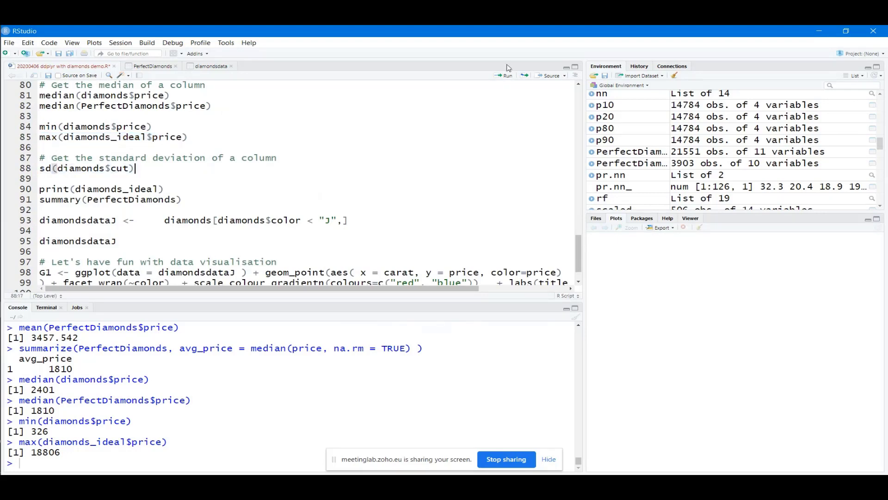
{"action": "left_click", "coordinate": [506, 76]}
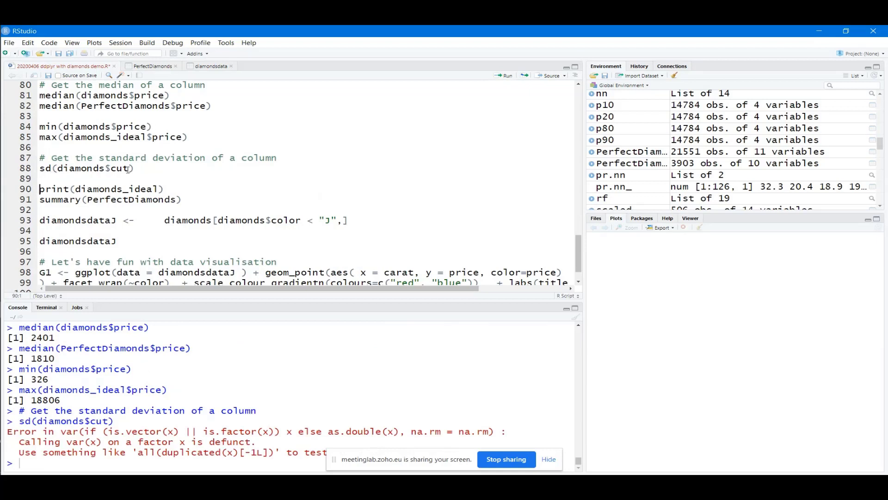
{"action": "left_click_drag", "start_coordinate": [135, 169], "coordinate": [40, 168]}
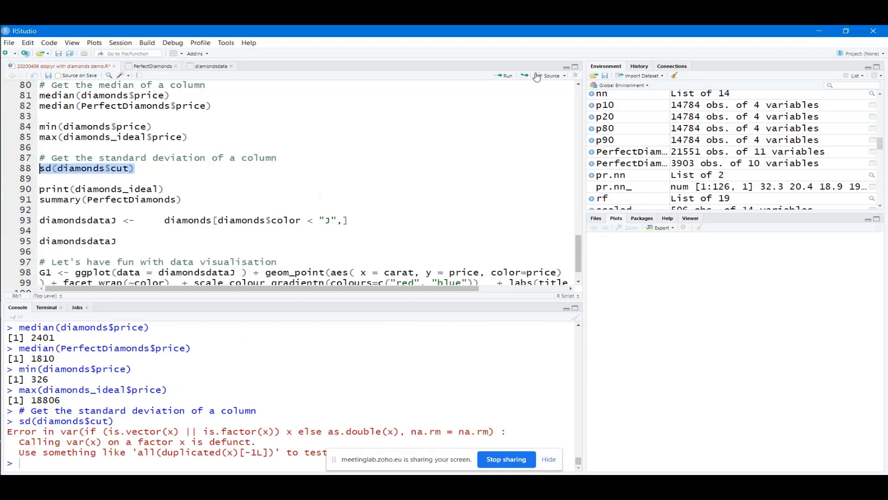
{"action": "left_click", "coordinate": [505, 76]}
Print diamonds_ideal, then run summary(PerfectDiamonds), showing price 326–18806 and price_per_carat 1109–17078
{"action": "left_click_drag", "start_coordinate": [166, 189], "coordinate": [35, 191]}
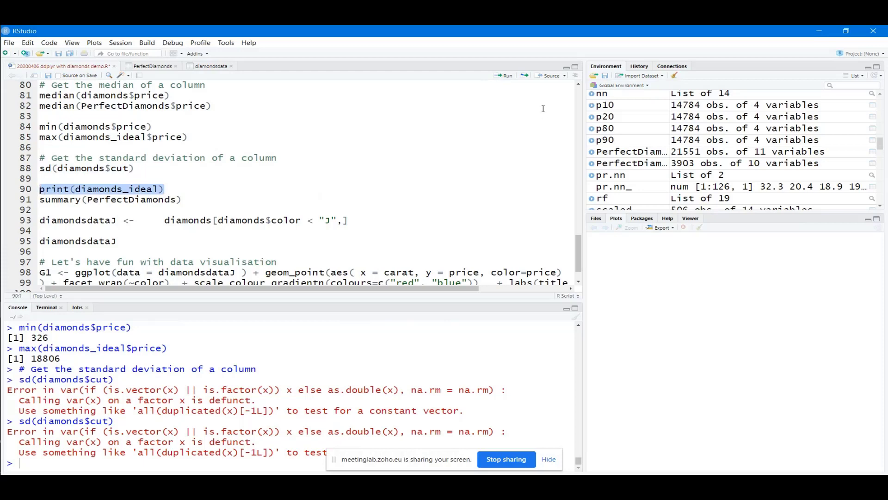
{"action": "left_click", "coordinate": [503, 77]}
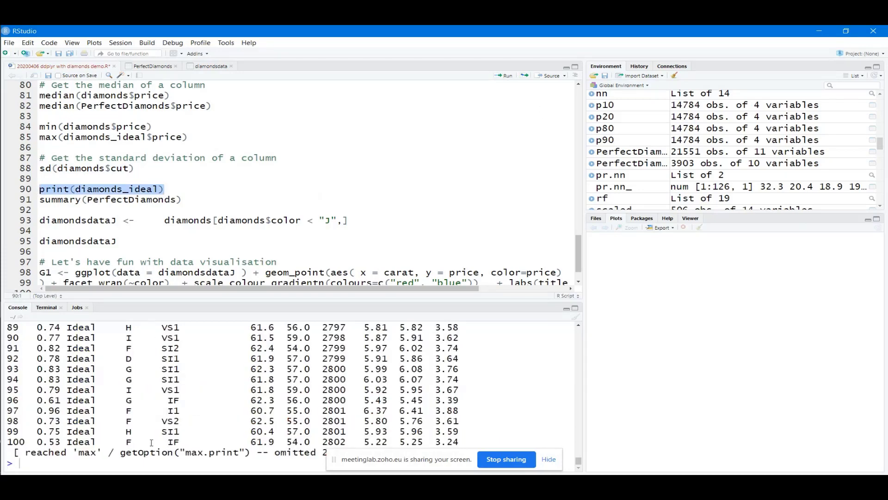
{"action": "scroll", "coordinate": [151, 445], "scroll_direction": "up", "scroll_amount": 15}
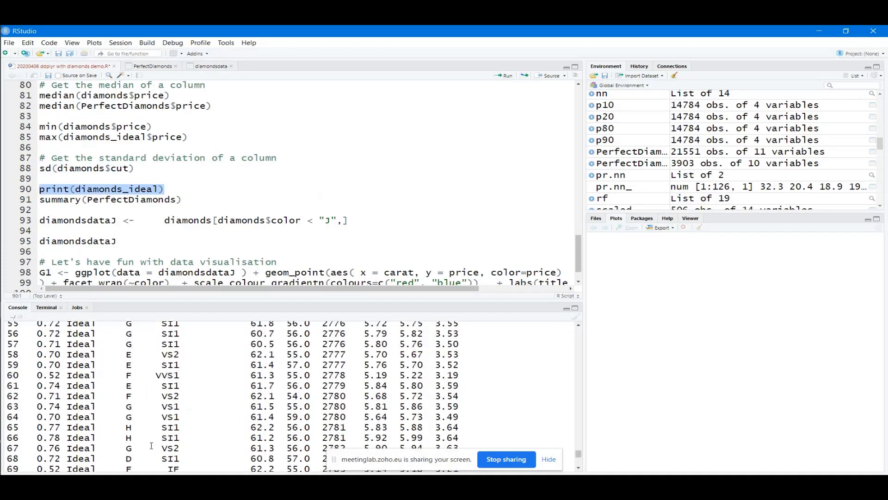
{"action": "scroll", "coordinate": [151, 445], "scroll_direction": "up", "scroll_amount": 10}
{"action": "scroll", "coordinate": [151, 445], "scroll_direction": "down", "scroll_amount": 5}
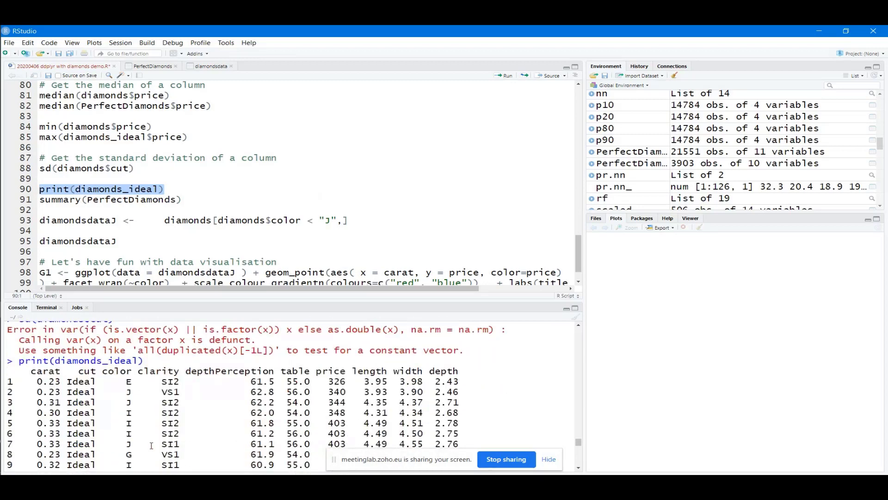
{"action": "scroll", "coordinate": [151, 445], "scroll_direction": "up", "scroll_amount": 1}
{"action": "scroll", "coordinate": [151, 446], "scroll_direction": "down", "scroll_amount": 20}
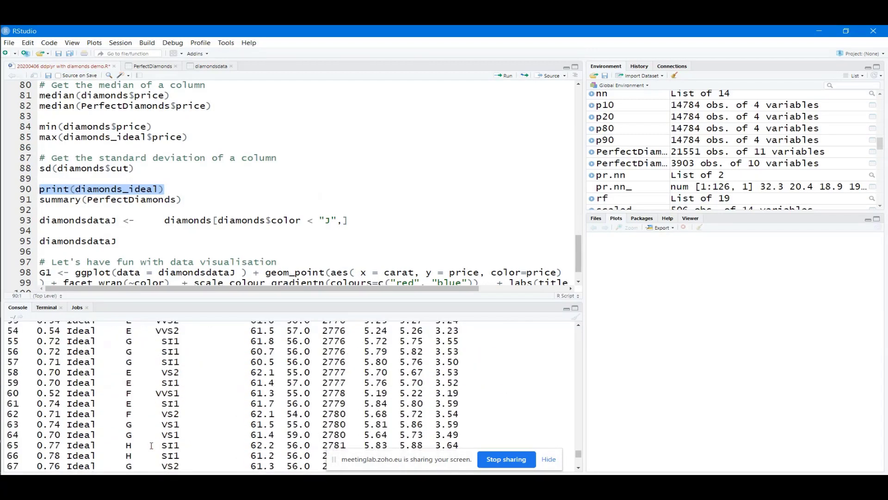
{"action": "left_click_drag", "start_coordinate": [194, 201], "coordinate": [40, 199]}
{"action": "left_click", "coordinate": [503, 76]}
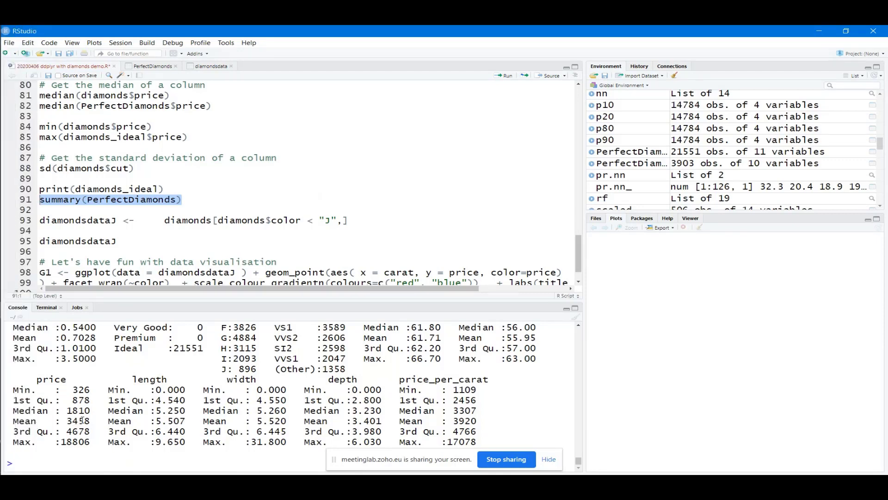
Run the colour-filter line 93 to create diamondsdataJ (51132 obs. of 10 variables)
{"action": "left_click", "coordinate": [138, 241]}
{"action": "scroll", "coordinate": [138, 242], "scroll_direction": "down", "scroll_amount": 1}
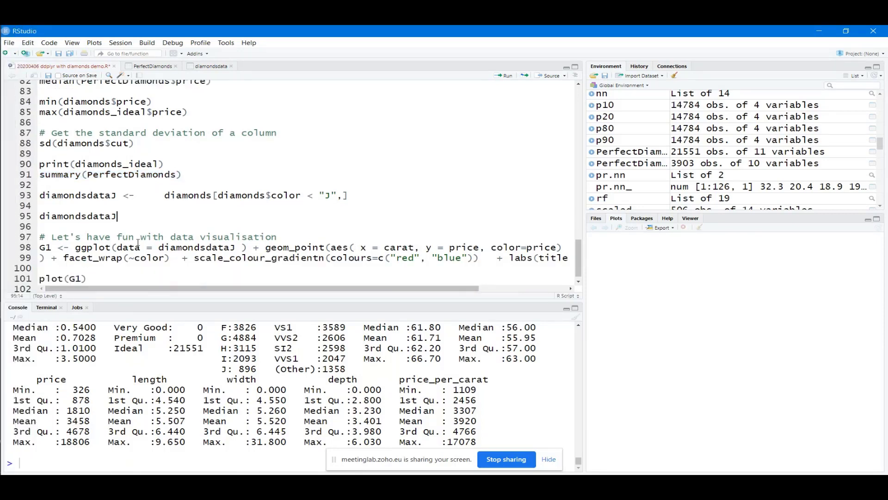
{"action": "left_click_drag", "start_coordinate": [350, 186], "coordinate": [19, 186]}
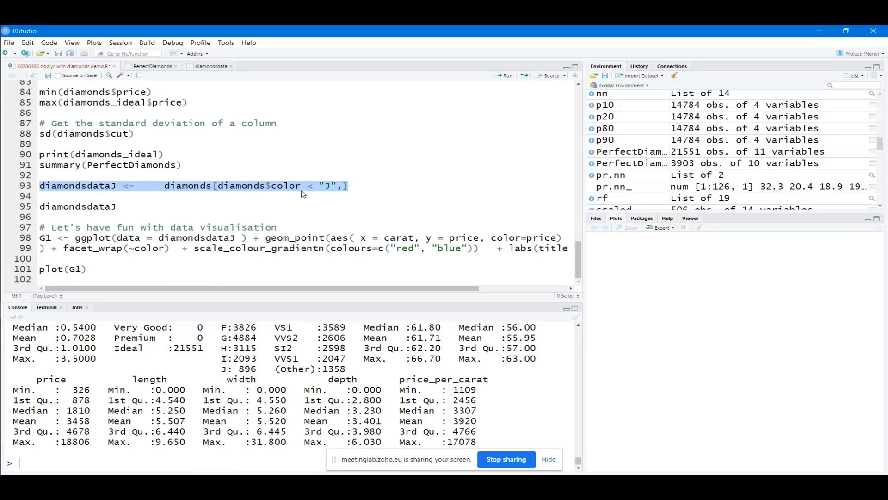
{"action": "left_click", "coordinate": [507, 77]}
Print diamondsdataJ from line 95 in the console
{"action": "left_click", "coordinate": [141, 185]}
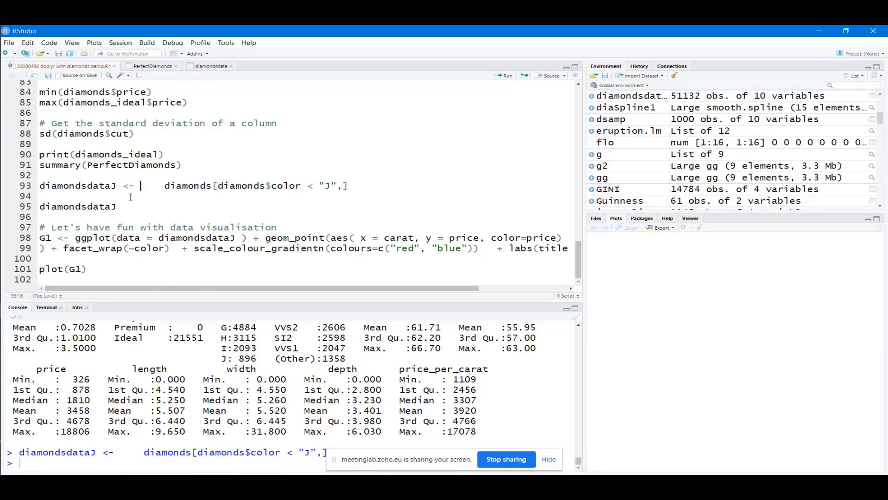
{"action": "left_click_drag", "start_coordinate": [117, 206], "coordinate": [39, 206]}
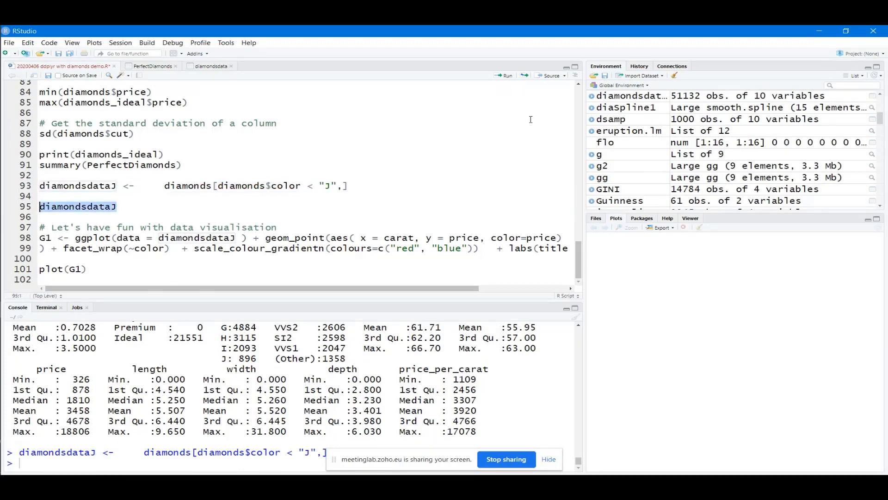
{"action": "left_click", "coordinate": [506, 75]}
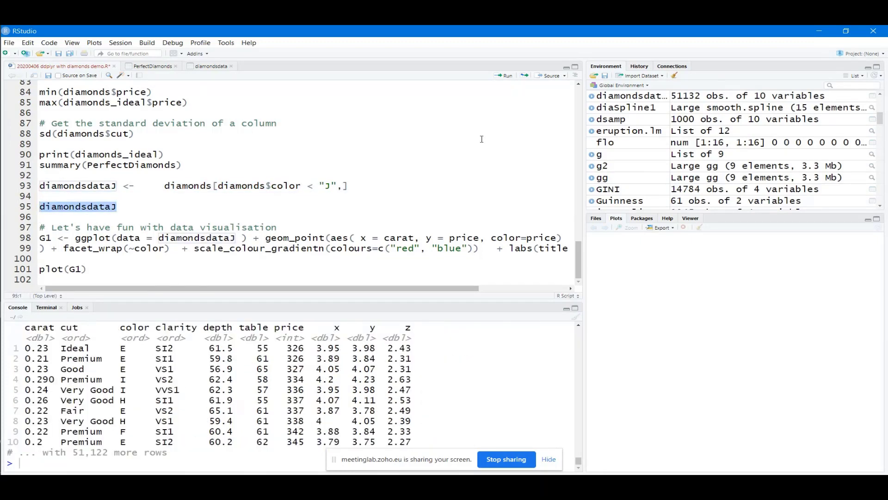
Review the ggplot visualisation code on lines 98–99
{"action": "left_click", "coordinate": [401, 165]}
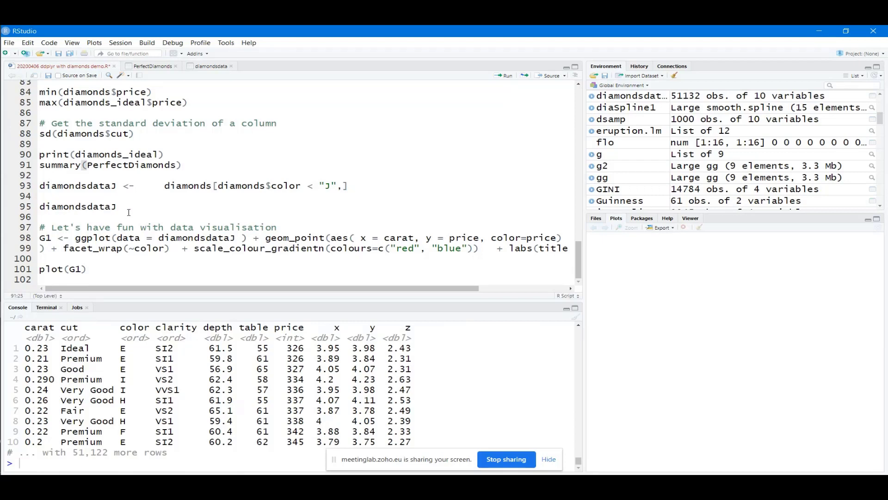
{"action": "left_click_drag", "start_coordinate": [49, 259], "coordinate": [37, 240]}
{"action": "left_click", "coordinate": [109, 239]}
{"action": "double_click", "coordinate": [76, 239]}
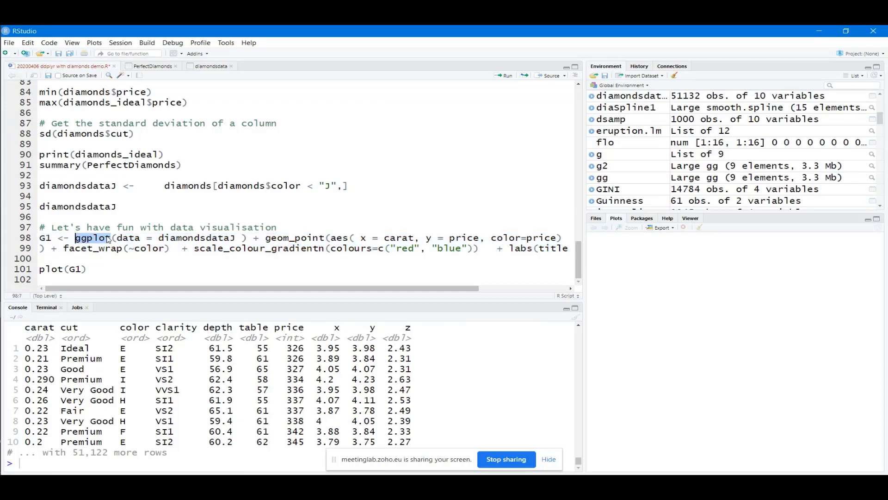
Walk through the G1 ggplot code: diamondsdataJ data, x/y mappings, color=price, red-to-blue gradient
{"action": "left_click", "coordinate": [203, 259]}
{"action": "left_click_drag", "start_coordinate": [236, 238], "coordinate": [160, 240]}
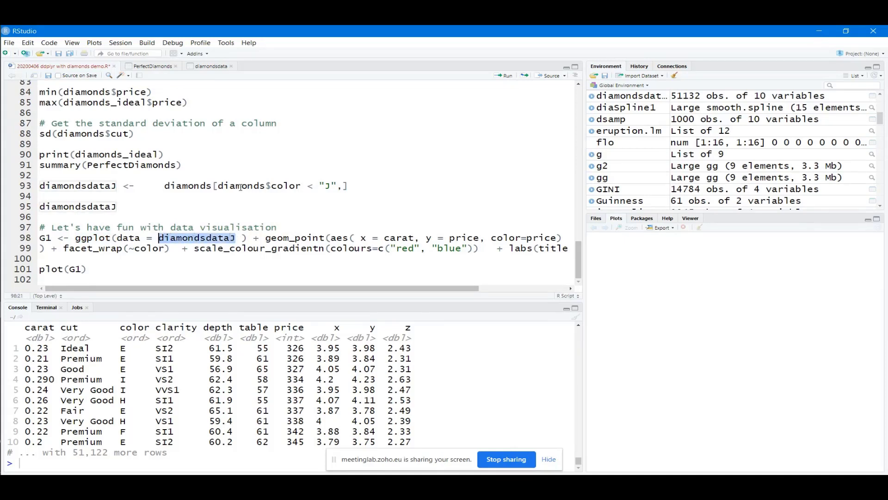
{"action": "left_click", "coordinate": [277, 238]}
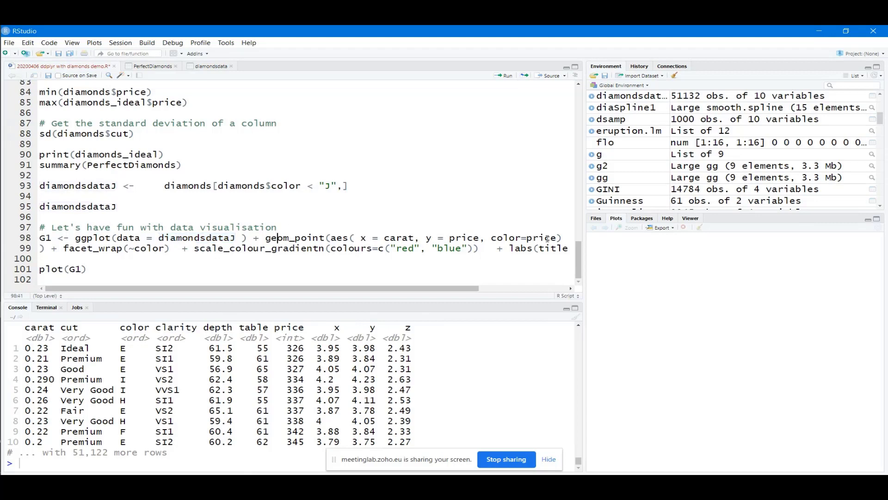
{"action": "left_click_drag", "start_coordinate": [557, 238], "coordinate": [361, 237]}
{"action": "left_click", "coordinate": [480, 237]}
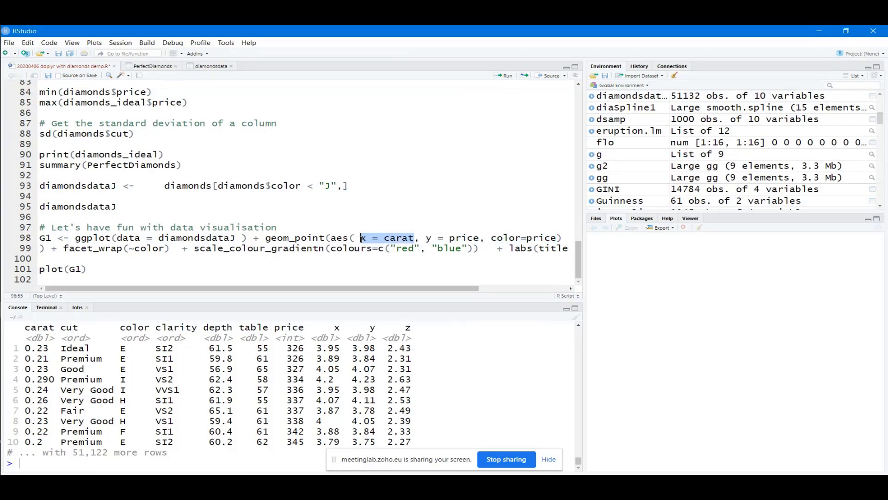
{"action": "left_click", "coordinate": [420, 238]}
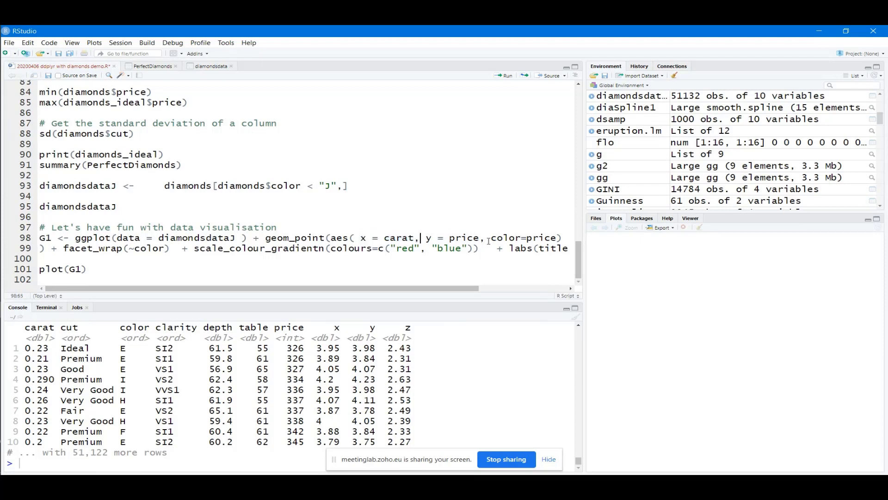
{"action": "left_click_drag", "start_coordinate": [486, 238], "coordinate": [363, 239]}
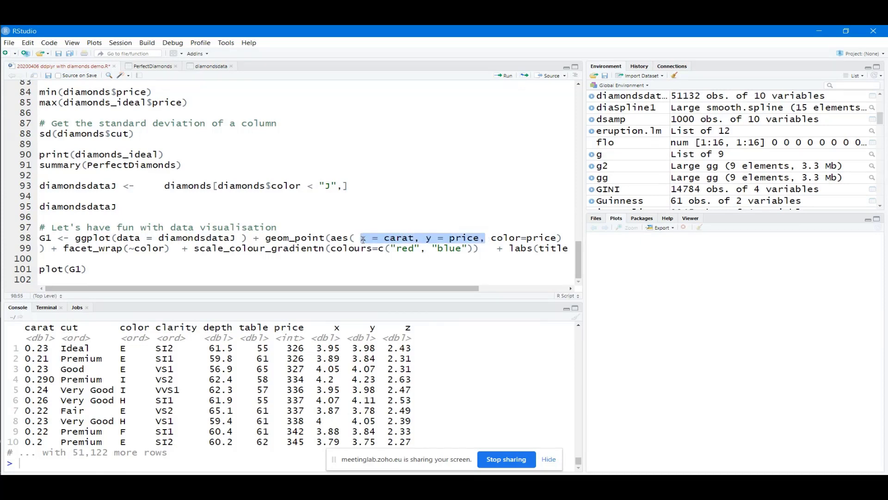
{"action": "left_click", "coordinate": [188, 259]}
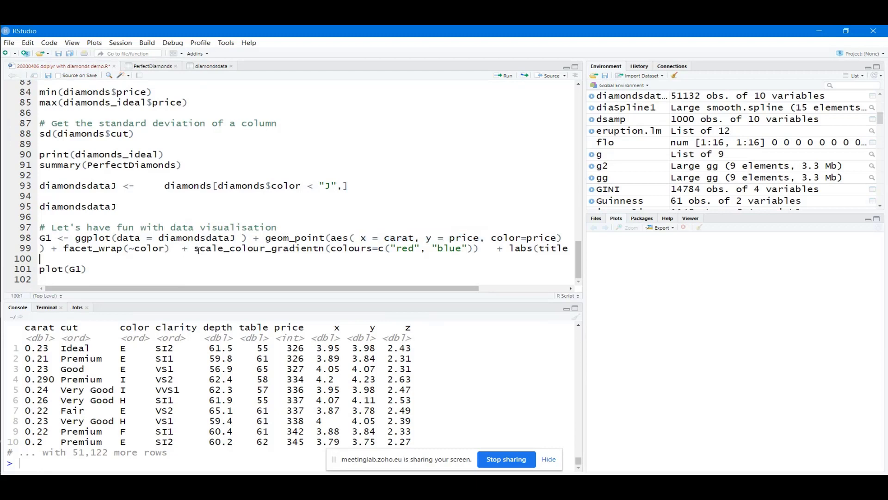
{"action": "left_click_drag", "start_coordinate": [193, 248], "coordinate": [479, 249]}
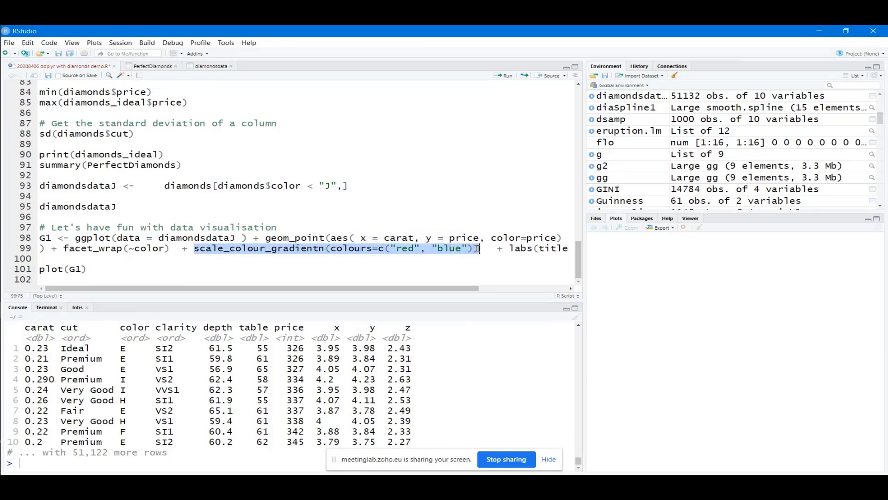
{"action": "left_click", "coordinate": [425, 250]}
{"action": "left_click_drag", "start_coordinate": [416, 293], "coordinate": [505, 293]}
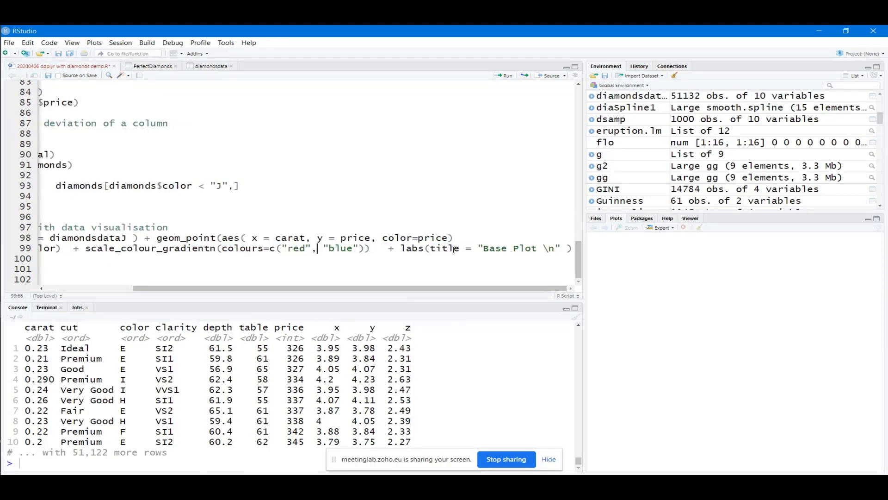
Change the plot title from 'Base Plot' to 'Diamonds J color Plot'
{"action": "left_click_drag", "start_coordinate": [505, 249], "coordinate": [484, 248]}
{"action": "type", "text": "Dima"}
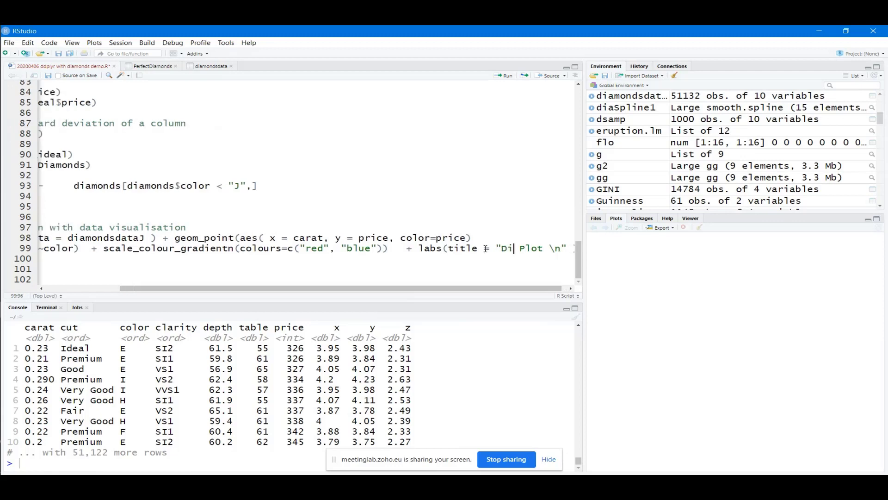
{"action": "key", "text": "BackSpace"}
{"action": "key", "text": "BackSpace"}
{"action": "type", "text": "amonds J "}
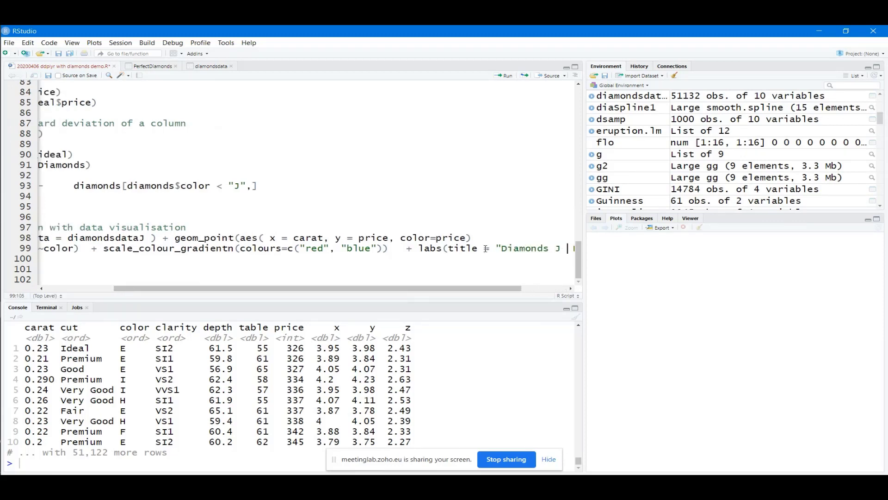
{"action": "type", "text": "colo"}
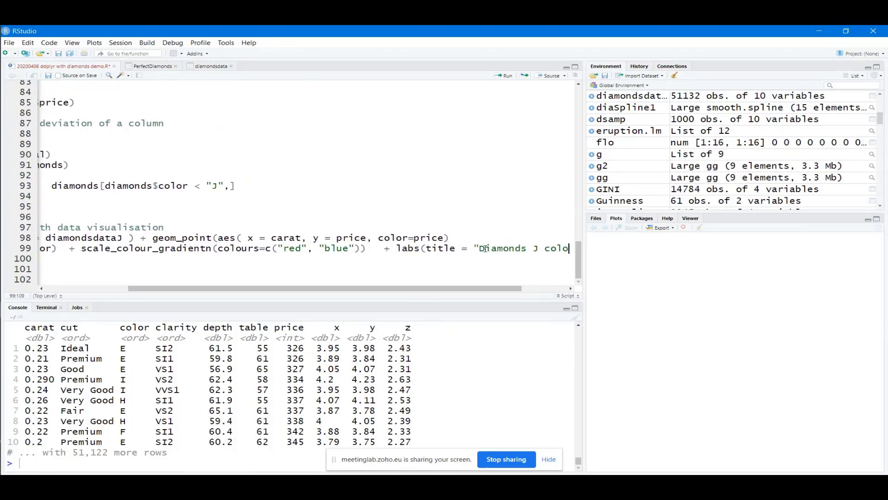
{"action": "type", "text": "r"}
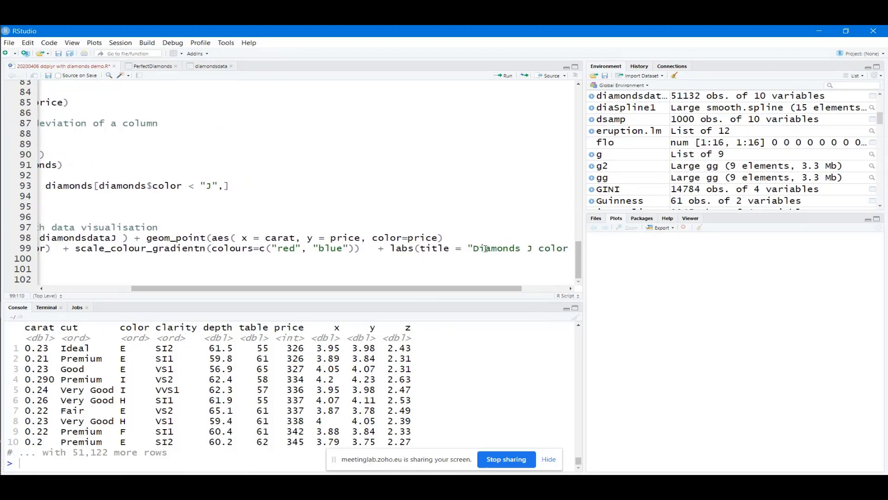
{"action": "left_click_drag", "start_coordinate": [510, 289], "coordinate": [39, 237]}
Run the G1 ggplot definition and plot(G1), and widen the right-hand panes
{"action": "left_click", "coordinate": [505, 75]}
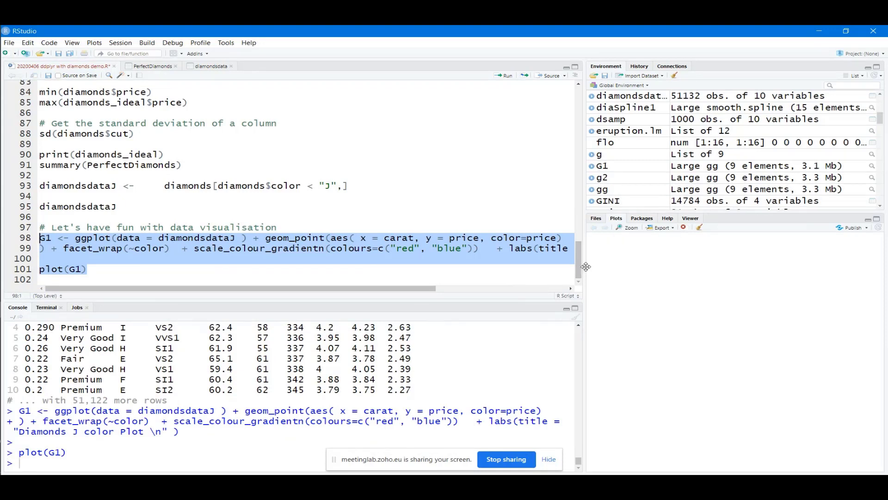
{"action": "left_click_drag", "start_coordinate": [585, 266], "coordinate": [426, 266]}
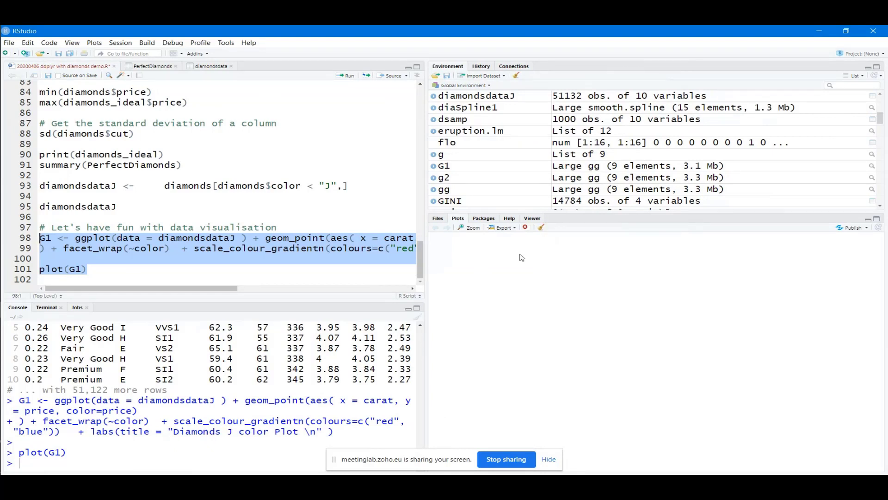
{"action": "left_click", "coordinate": [168, 258]}
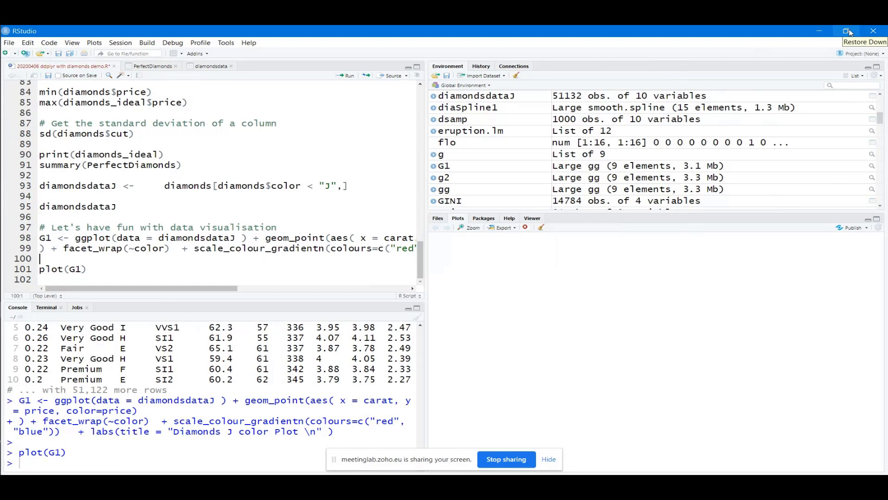
{"action": "key", "text": "alt+Tab"}
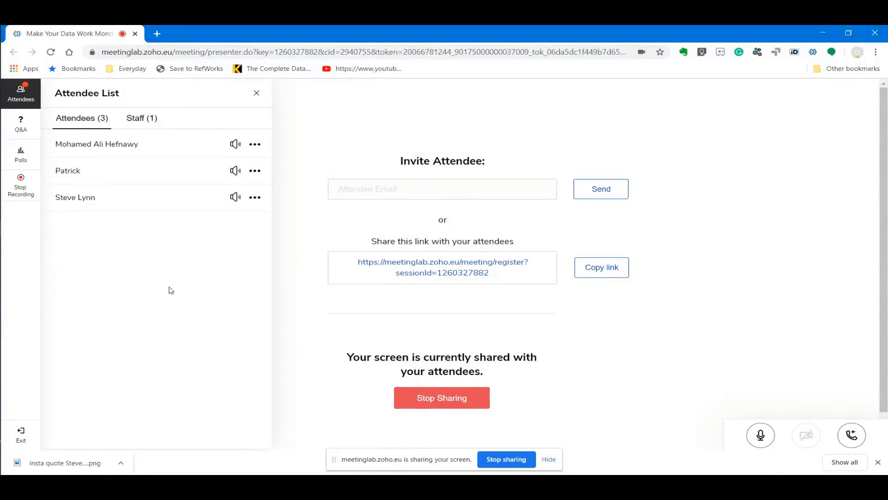
Check the Zoho Meeting Q&A (no questions), then minimise it to reveal the Diamonds J color Plot
{"action": "left_click", "coordinate": [19, 131]}
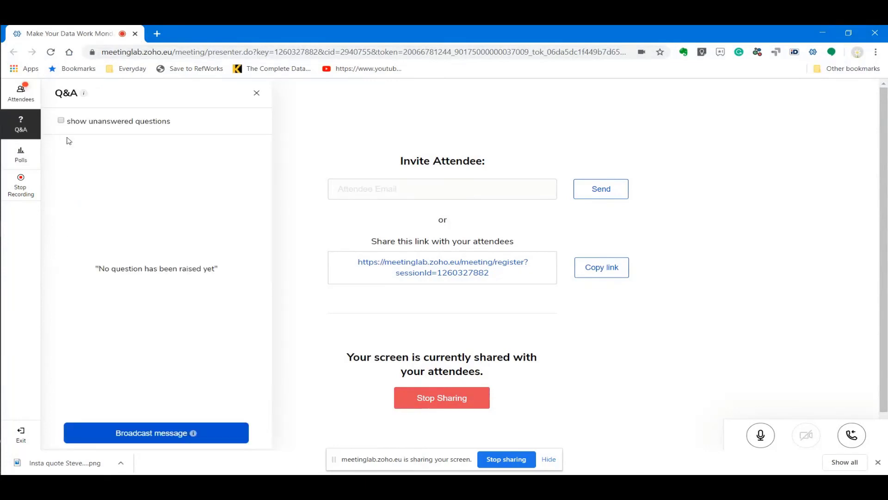
{"action": "left_click", "coordinate": [823, 33]}
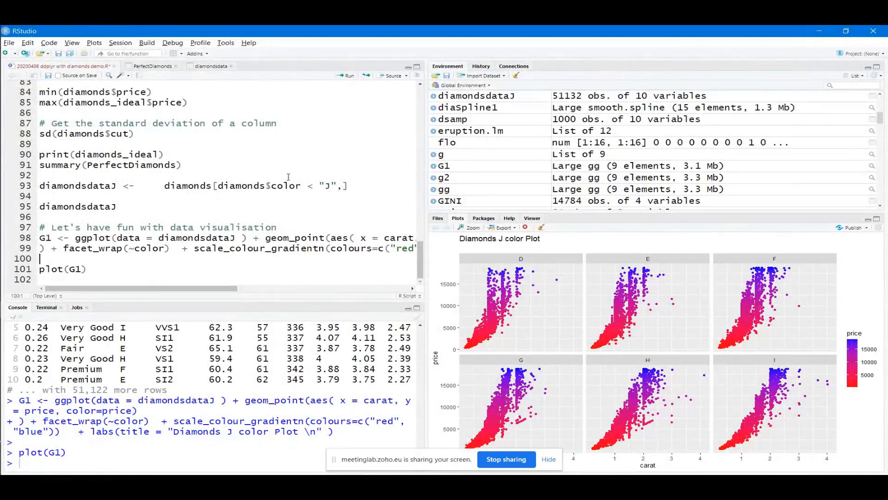
Add a contact e-mail address on a new line below plot(G1)
{"action": "left_click", "coordinate": [123, 267]}
{"action": "key", "text": "Return"}
{"action": "key", "text": "Return"}
{"action": "key", "text": "Return"}
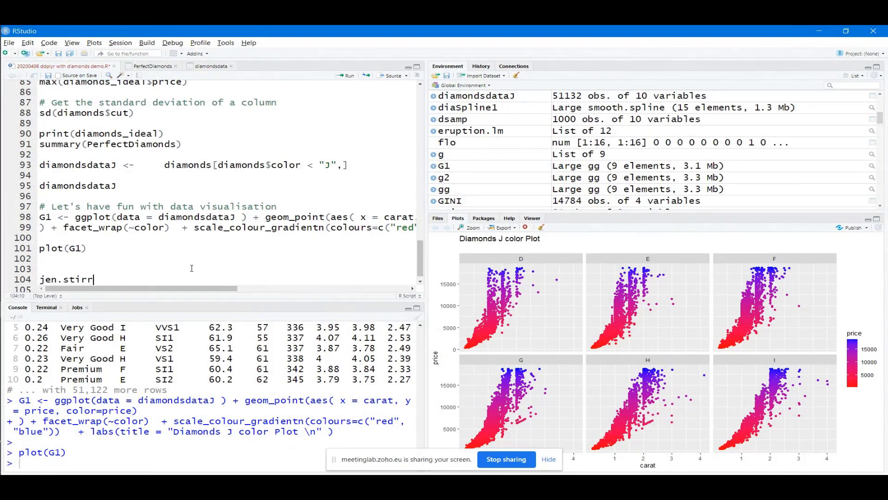
{"action": "key", "text": "Return"}
{"action": "key", "text": "Return"}
{"action": "key", "text": "Return"}
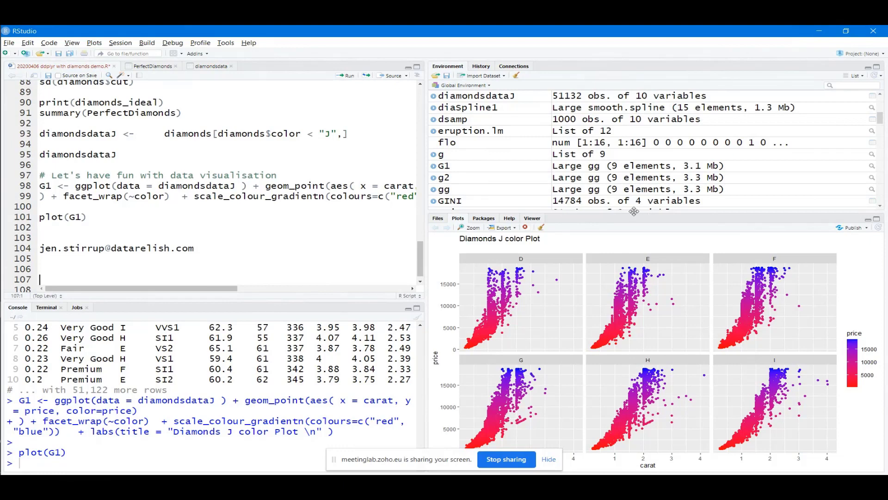
Enlarge the Plots pane, then move to Power BI's diamondsdata.csv import preview
{"action": "left_click_drag", "start_coordinate": [634, 213], "coordinate": [644, 128]}
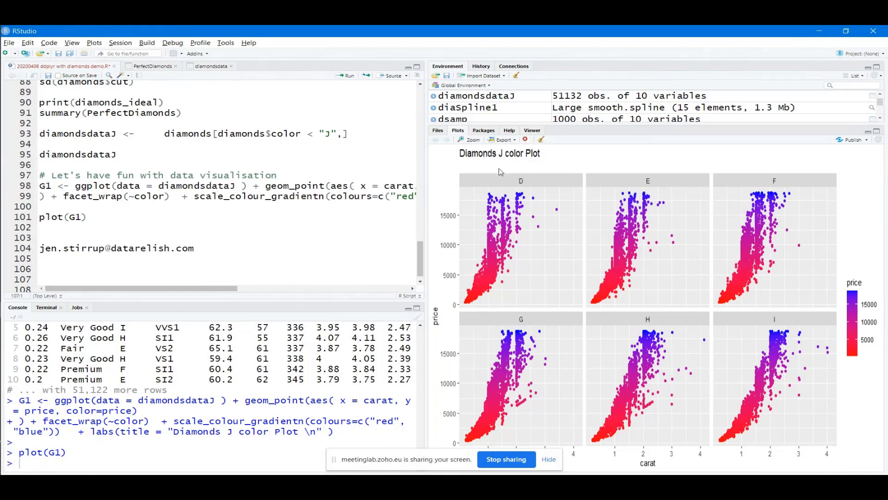
{"action": "left_click_drag", "start_coordinate": [220, 290], "coordinate": [313, 293]}
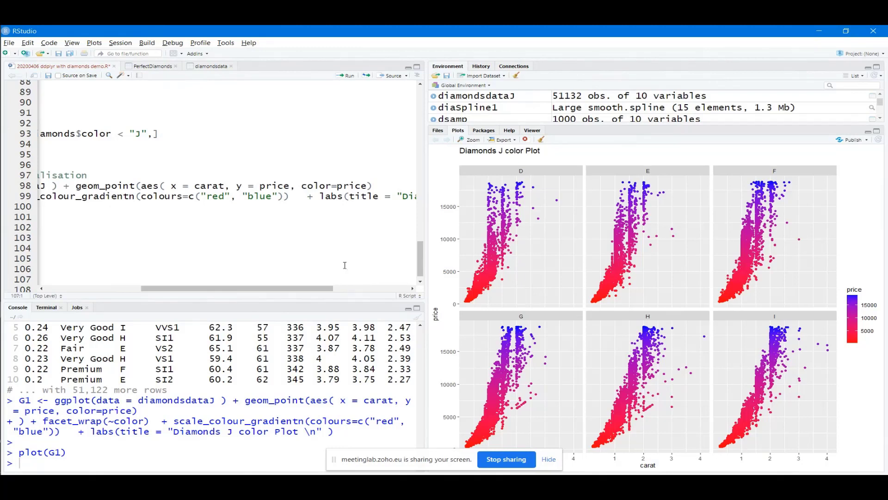
{"action": "left_click_drag", "start_coordinate": [319, 288], "coordinate": [395, 290]}
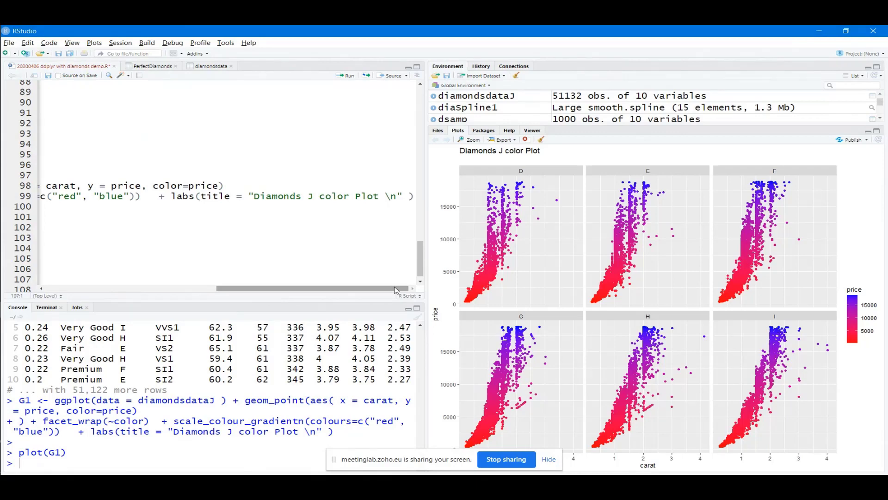
{"action": "left_click_drag", "start_coordinate": [395, 290], "coordinate": [180, 286]}
{"action": "key", "text": "alt+Tab"}
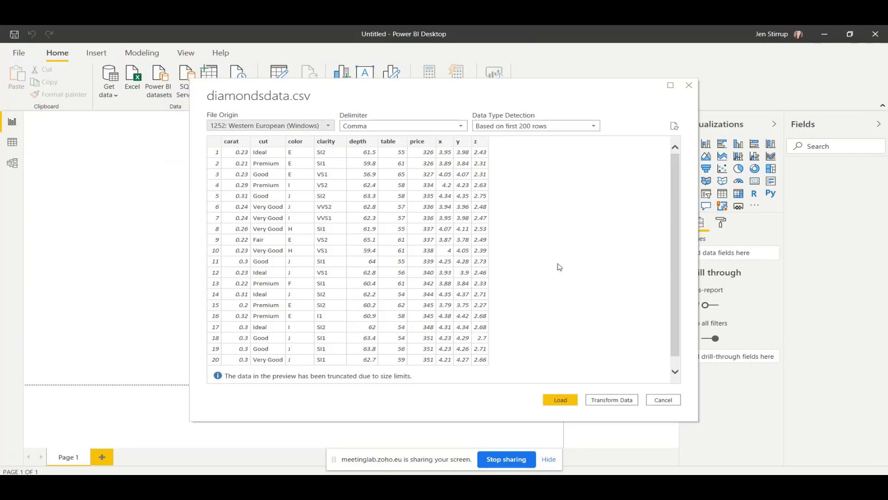
Load diamondsdata.csv into Power BI Desktop, then bring RStudio back to the front
{"action": "left_click", "coordinate": [567, 400]}
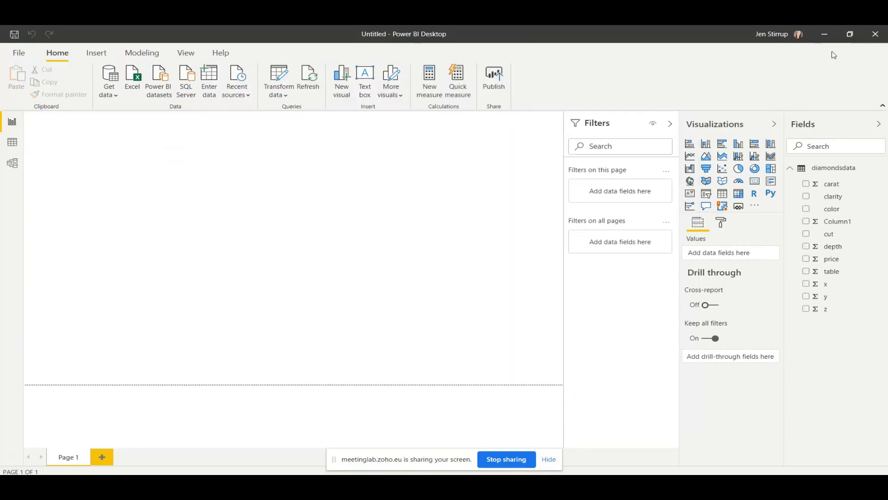
{"action": "left_click", "coordinate": [850, 34]}
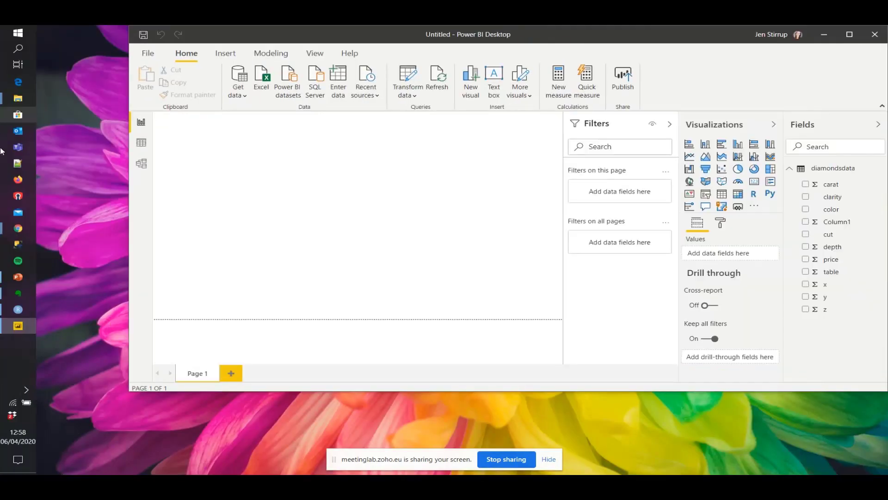
{"action": "left_click", "coordinate": [18, 309]}
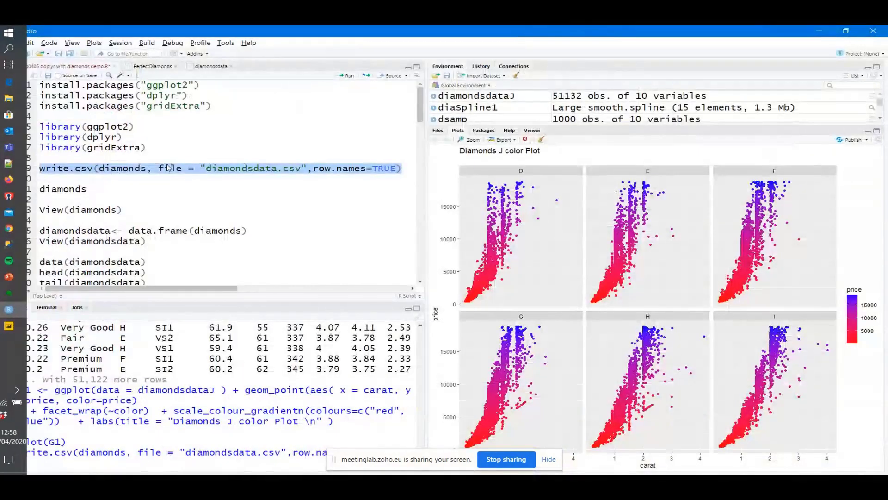
Review the names() lines 24–26 renaming length, width and depth, then minimize RStudio
{"action": "left_click", "coordinate": [162, 164]}
{"action": "scroll", "coordinate": [159, 226], "scroll_direction": "down", "scroll_amount": 3}
{"action": "scroll", "coordinate": [159, 225], "scroll_direction": "down", "scroll_amount": 4}
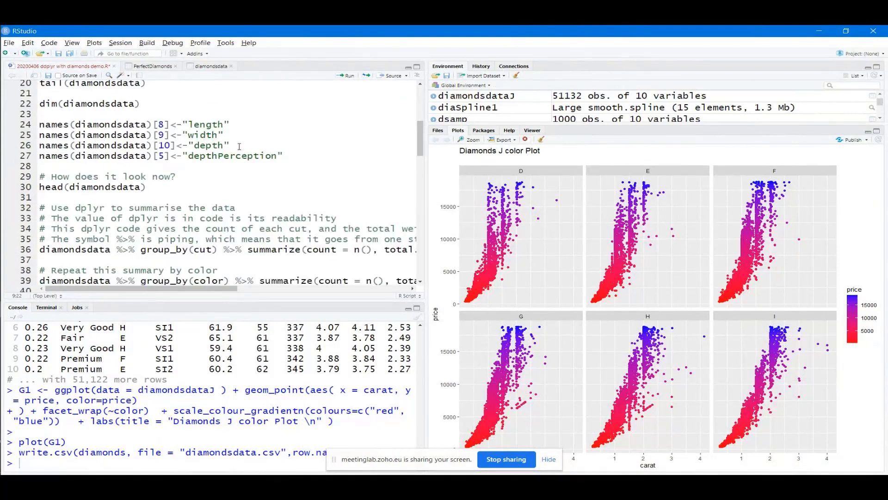
{"action": "left_click_drag", "start_coordinate": [239, 147], "coordinate": [40, 122]}
{"action": "left_click", "coordinate": [241, 131]}
{"action": "left_click", "coordinate": [816, 27]}
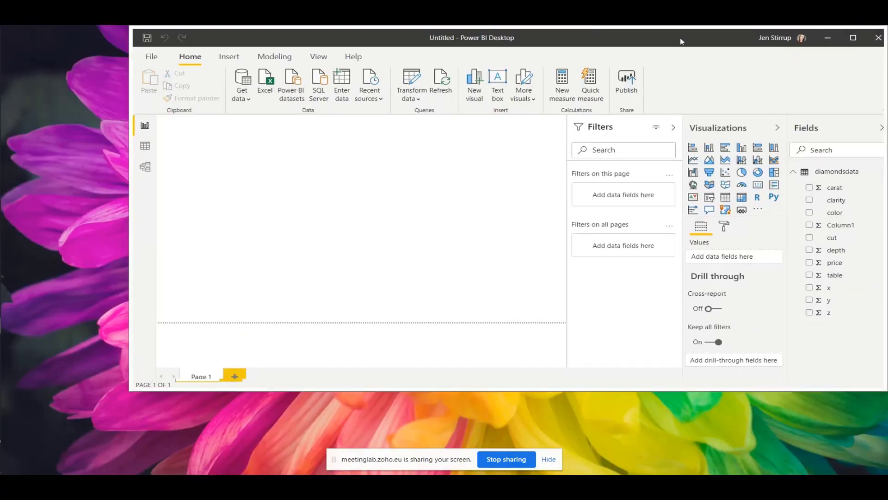
In Data view, rename field x to length and y to width
{"action": "double_click", "coordinate": [681, 39]}
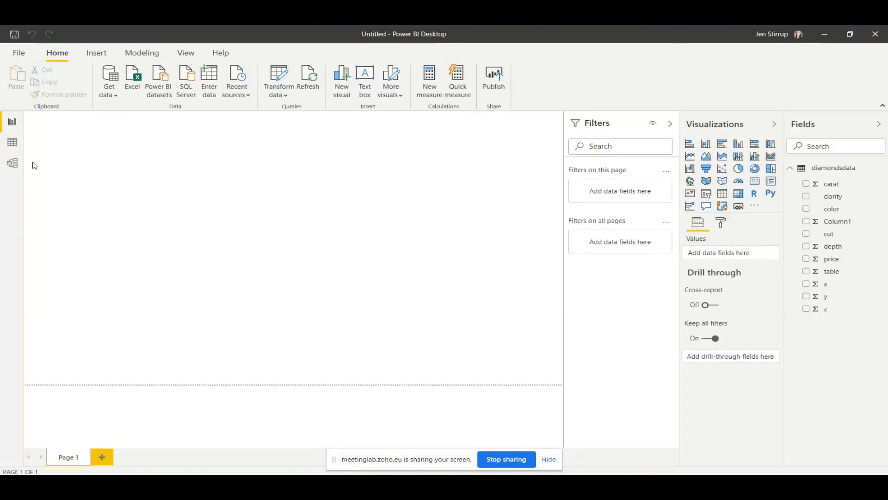
{"action": "left_click", "coordinate": [13, 142]}
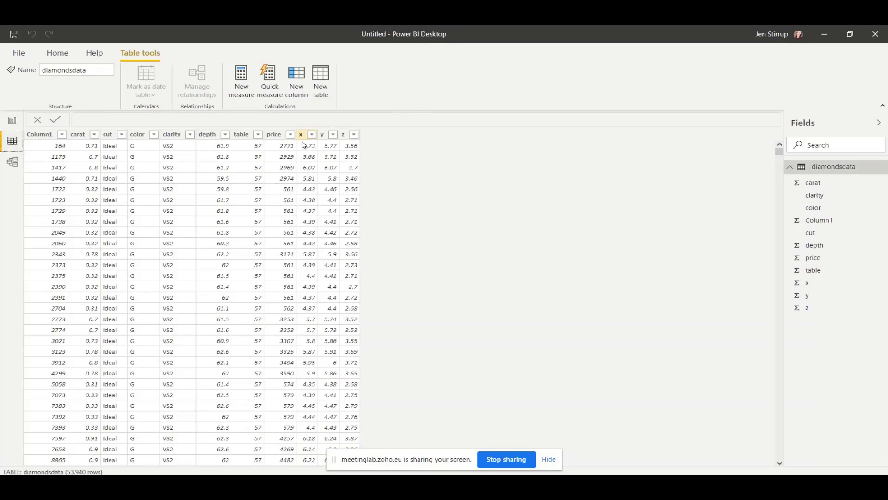
{"action": "right_click", "coordinate": [830, 287]}
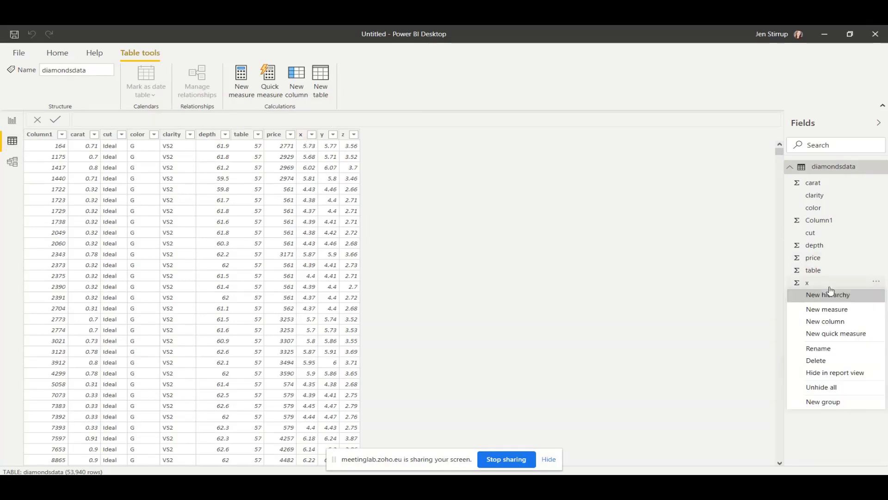
{"action": "left_click", "coordinate": [837, 352]}
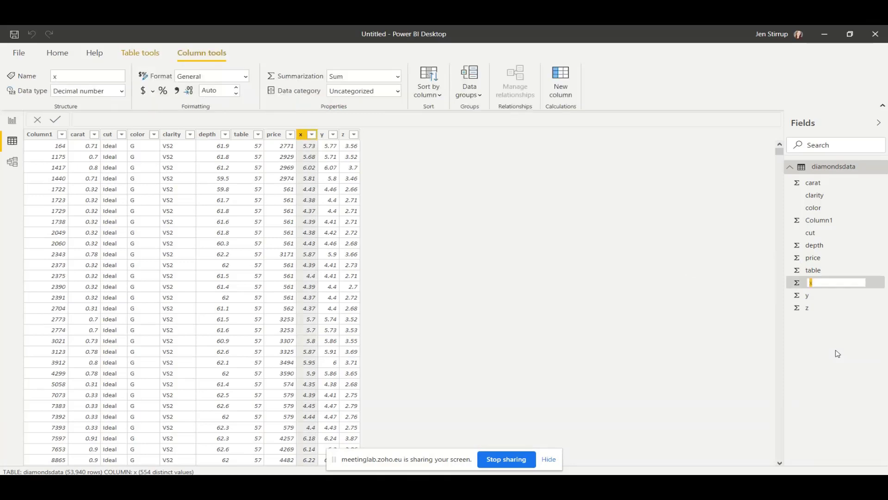
{"action": "type", "text": "Le"}
{"action": "key", "text": "Return"}
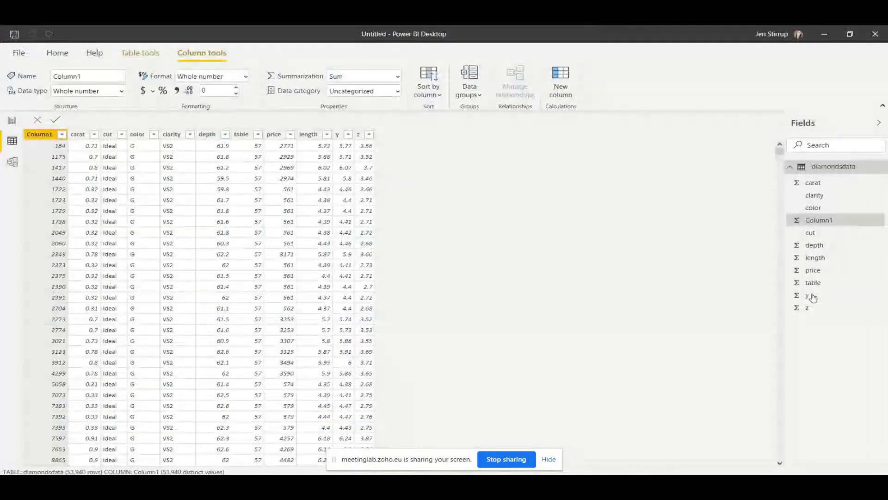
{"action": "right_click", "coordinate": [813, 297]}
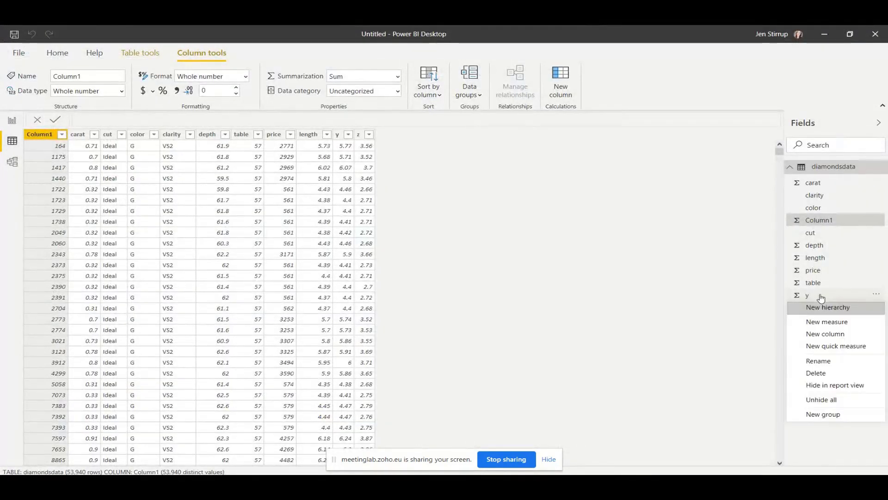
{"action": "left_click", "coordinate": [818, 360]}
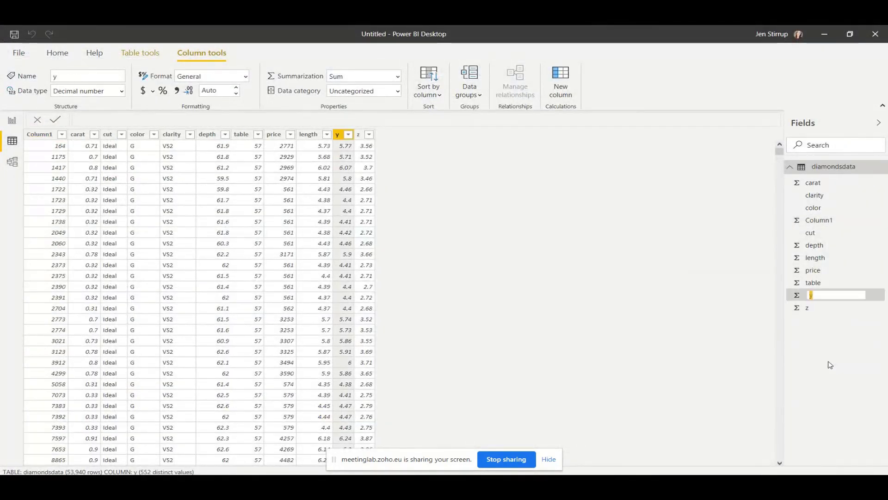
{"action": "type", "text": "width"}
{"action": "key", "text": "Return"}
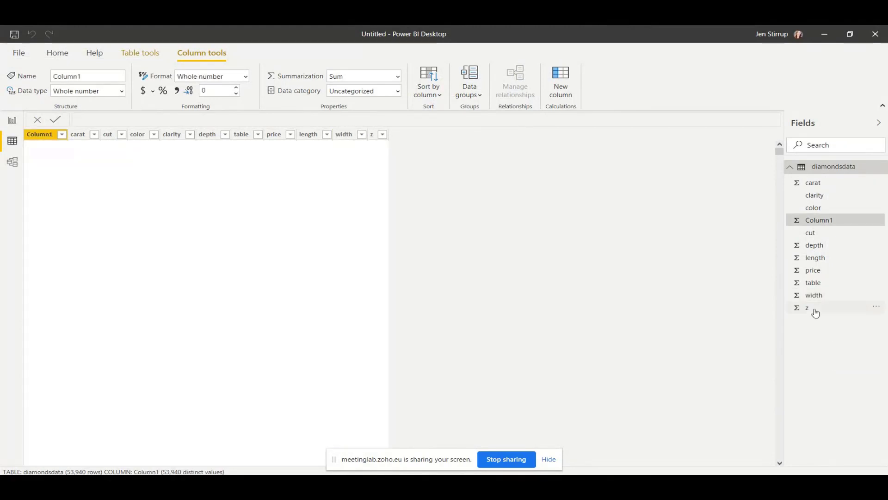
Attempt renaming z to depth, which triggers a duplicate-name warning
{"action": "right_click", "coordinate": [815, 309]}
{"action": "left_click", "coordinate": [825, 373]}
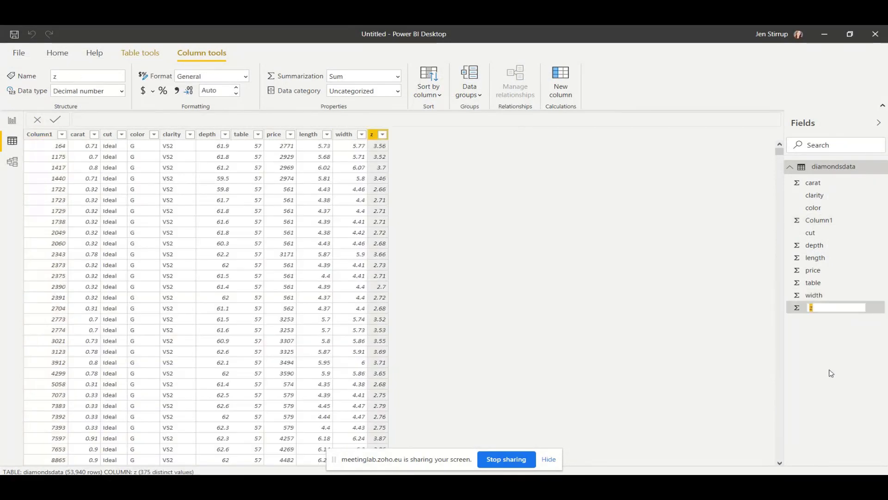
{"action": "type", "text": "cepth"}
{"action": "key", "text": "Return"}
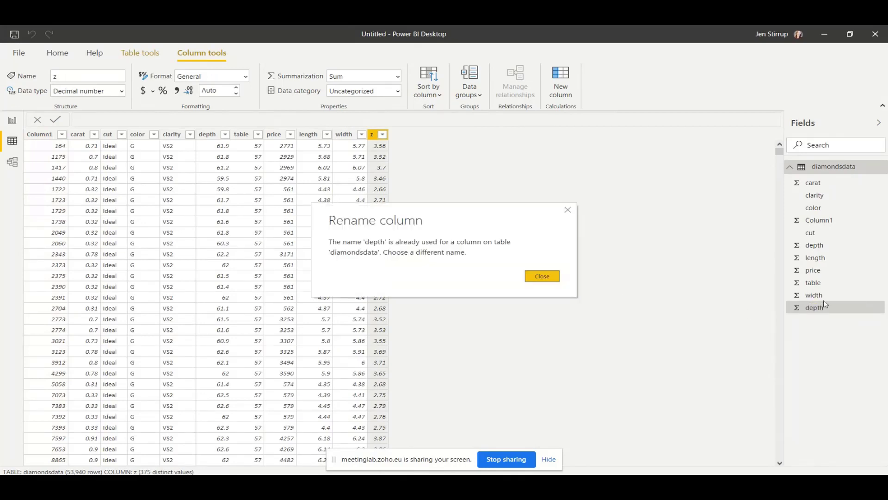
{"action": "left_click", "coordinate": [542, 276]}
{"action": "right_click", "coordinate": [820, 309]}
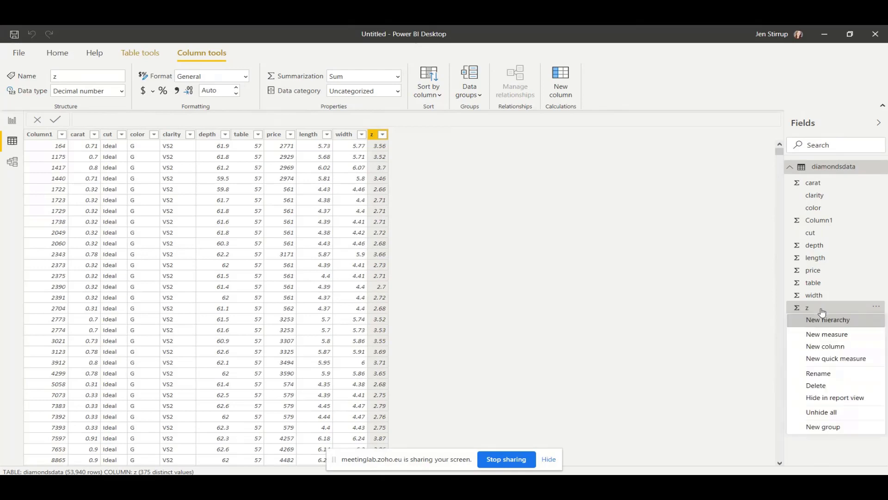
{"action": "left_click", "coordinate": [818, 245]}
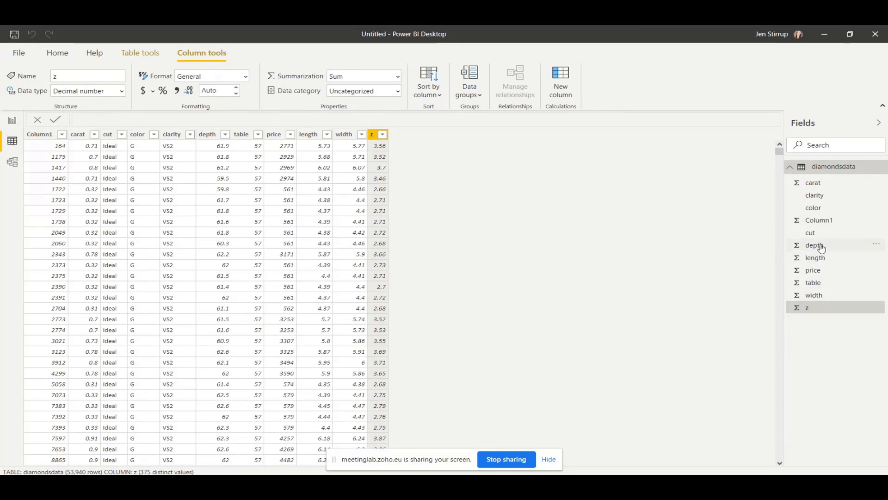
Rename the depth field to depthperception, then rename z to depth
{"action": "right_click", "coordinate": [821, 248]}
{"action": "left_click", "coordinate": [830, 310]}
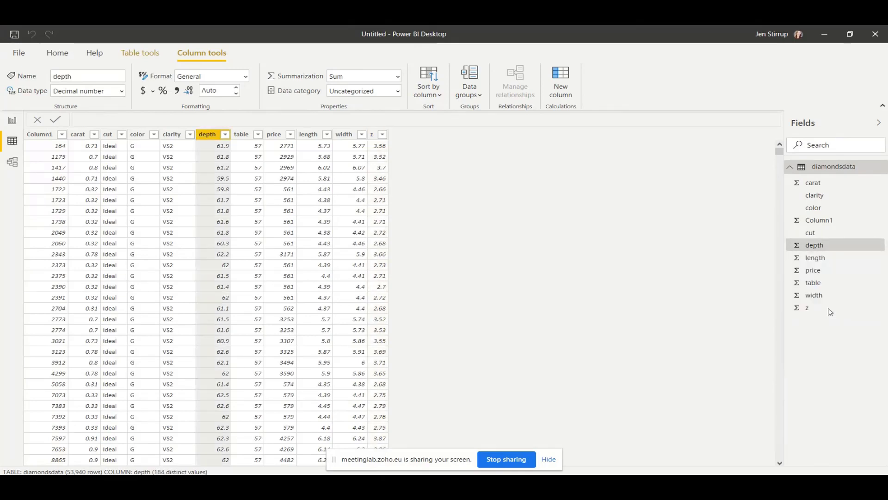
{"action": "left_click", "coordinate": [836, 246]}
{"action": "type", "text": "per"}
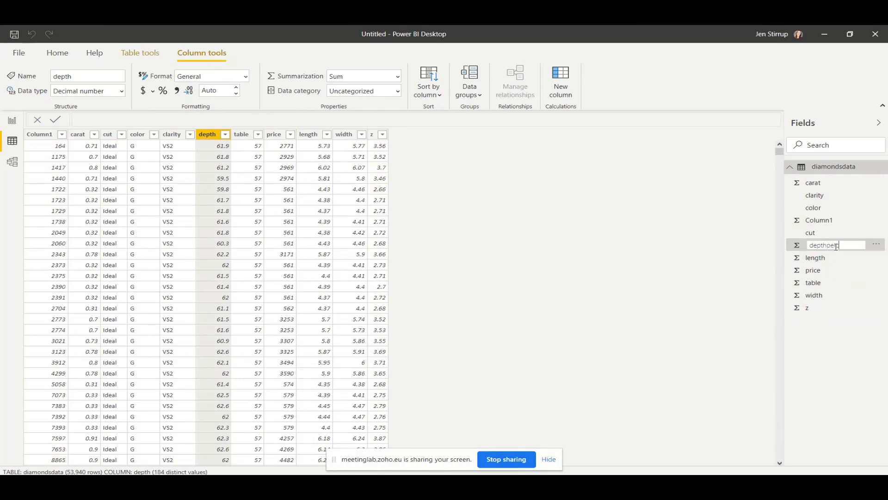
{"action": "type", "text": "cent"}
{"action": "type", "text": "ion"}
{"action": "key", "text": "Return"}
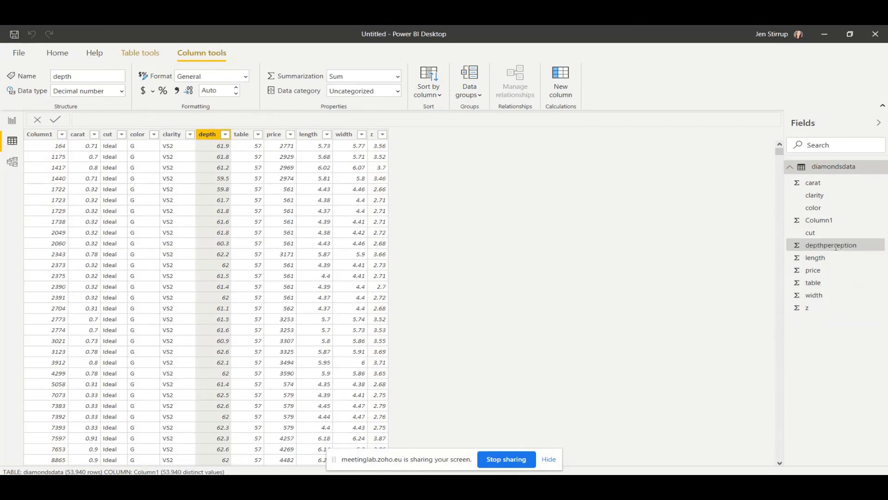
{"action": "right_click", "coordinate": [810, 312]}
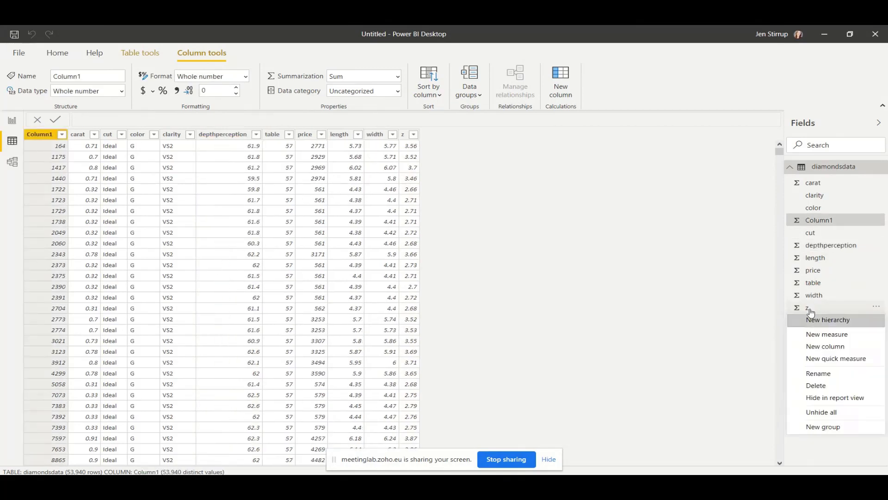
{"action": "left_click", "coordinate": [829, 373]}
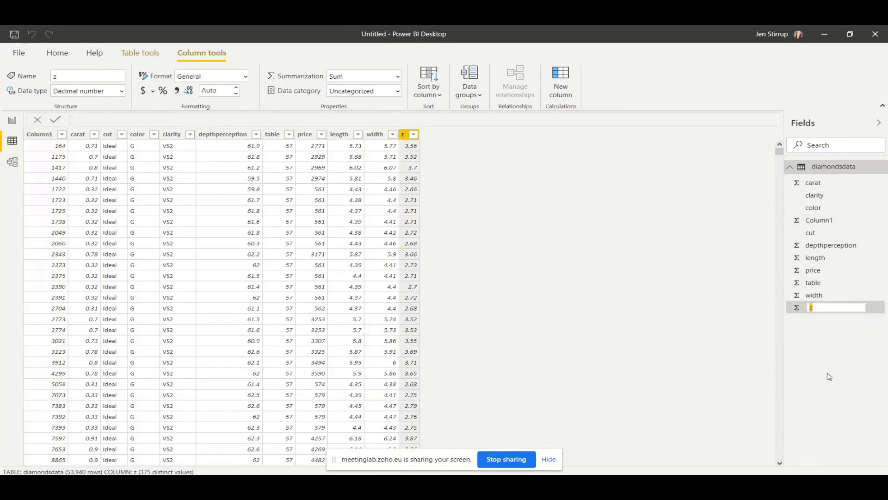
{"action": "key", "text": "Return"}
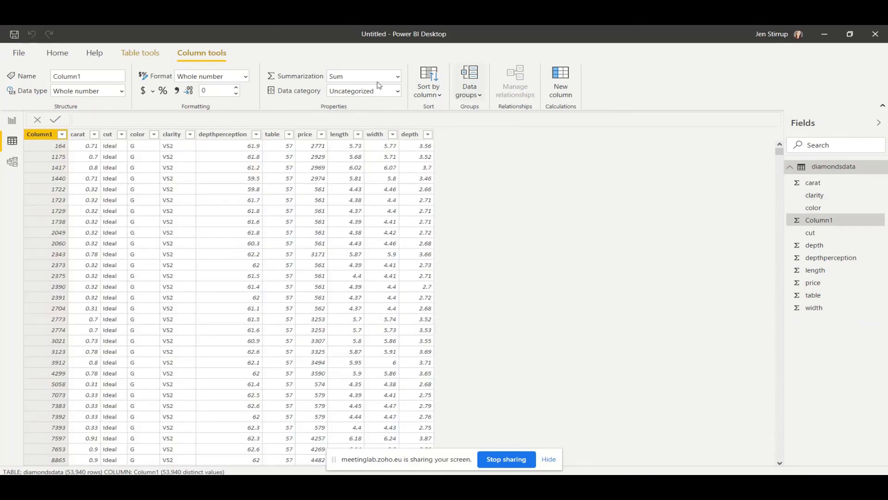
Open the Power Query Editor for the diamondsdata query
{"action": "left_click", "coordinate": [64, 56]}
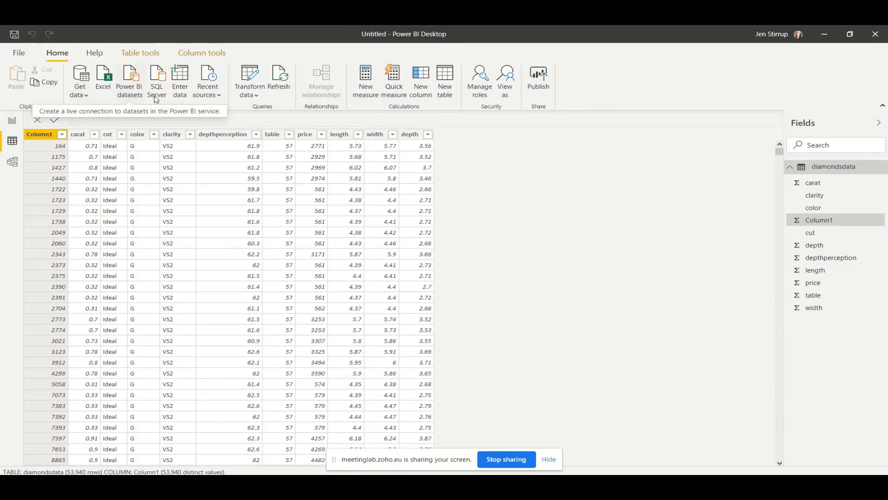
{"action": "left_click", "coordinate": [257, 95]}
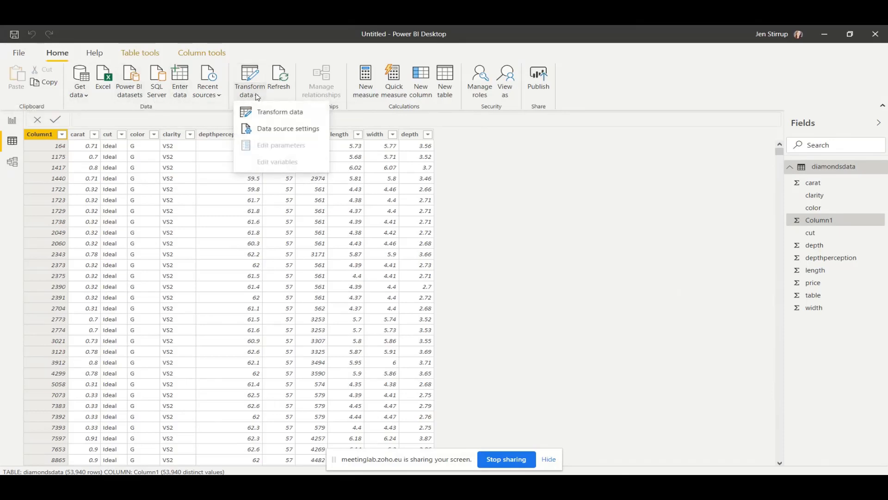
{"action": "left_click", "coordinate": [323, 115]}
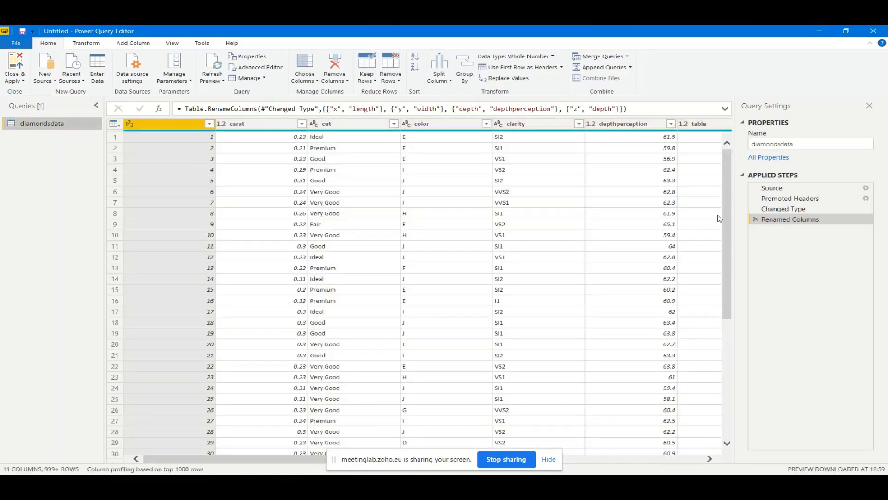
Inspect the renamed columns and color filter, then show the Add Column ribbon
{"action": "left_click", "coordinate": [620, 459]}
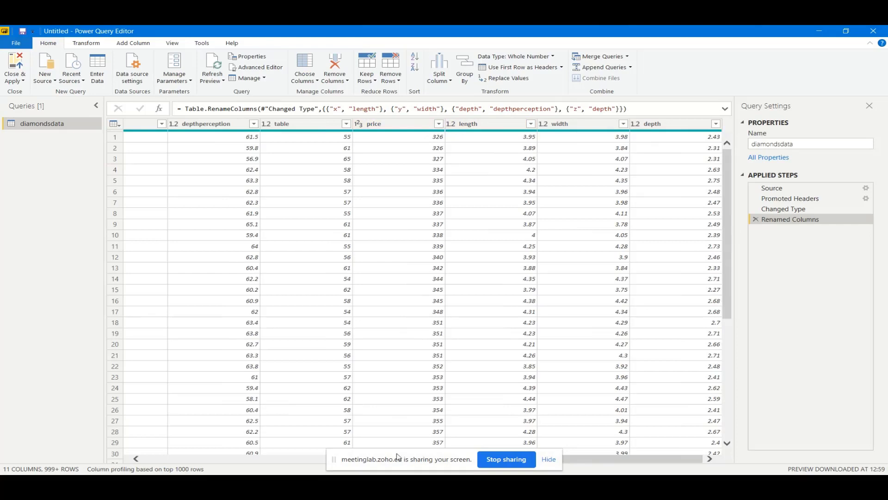
{"action": "left_click_drag", "start_coordinate": [689, 459], "coordinate": [310, 348]}
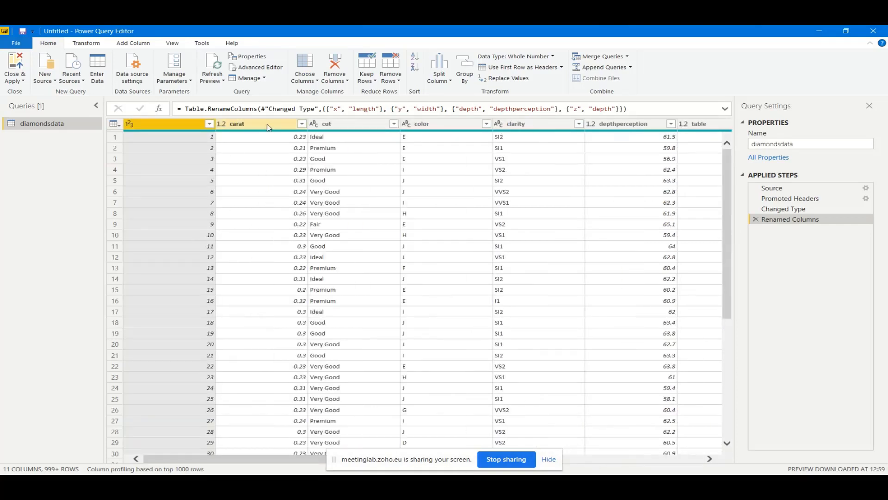
{"action": "left_click", "coordinate": [490, 124]}
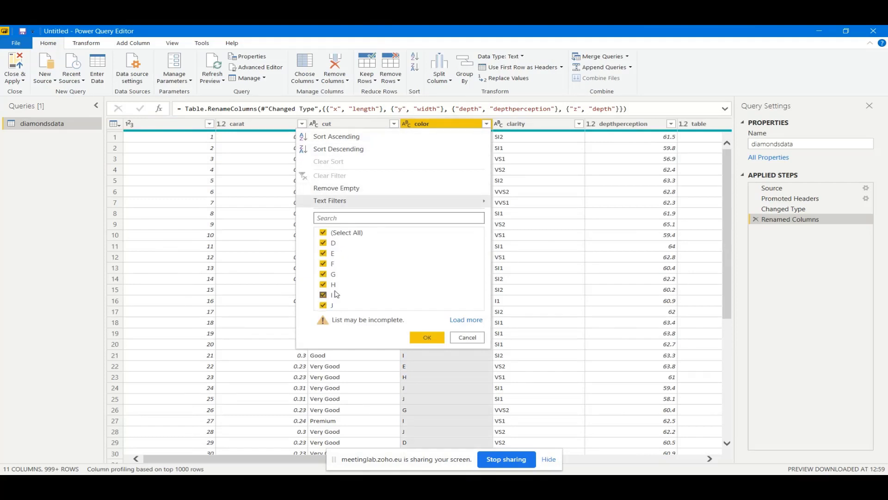
{"action": "left_click", "coordinate": [467, 337]}
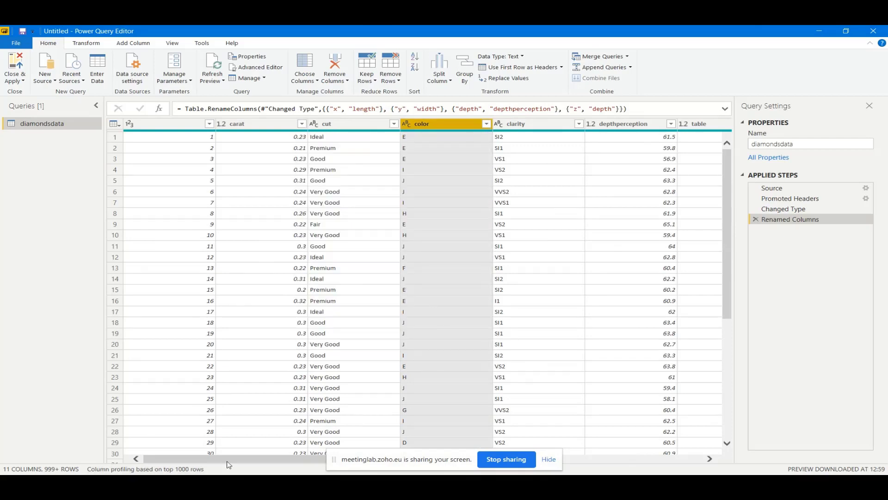
{"action": "left_click_drag", "start_coordinate": [228, 461], "coordinate": [544, 470]}
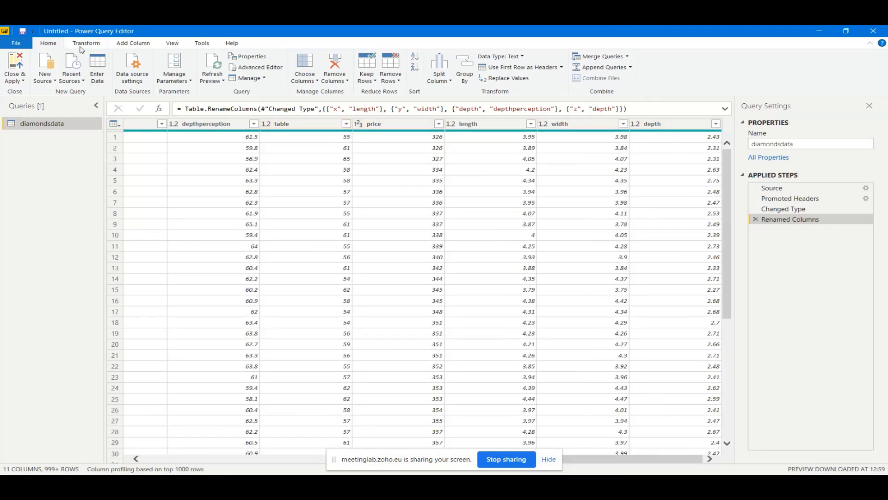
{"action": "left_click", "coordinate": [141, 46]}
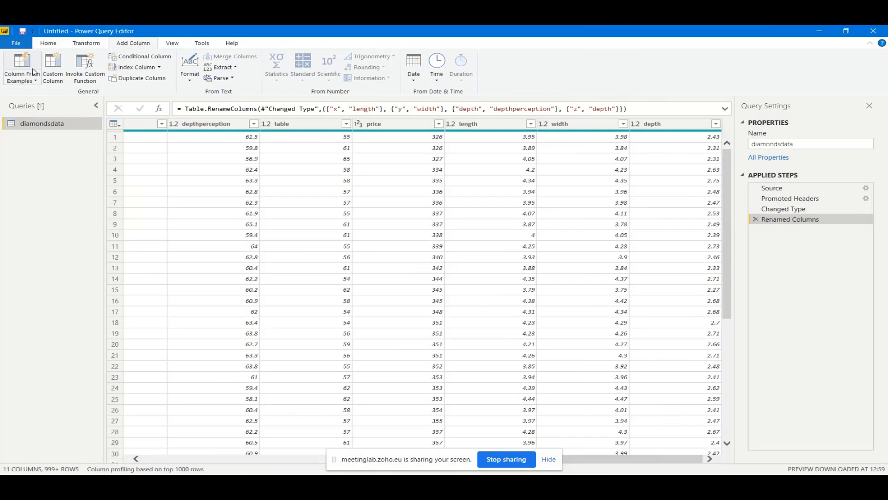
Add a custom column named 'Price by carat' with formula [price] / [carat]
{"action": "left_click", "coordinate": [58, 81]}
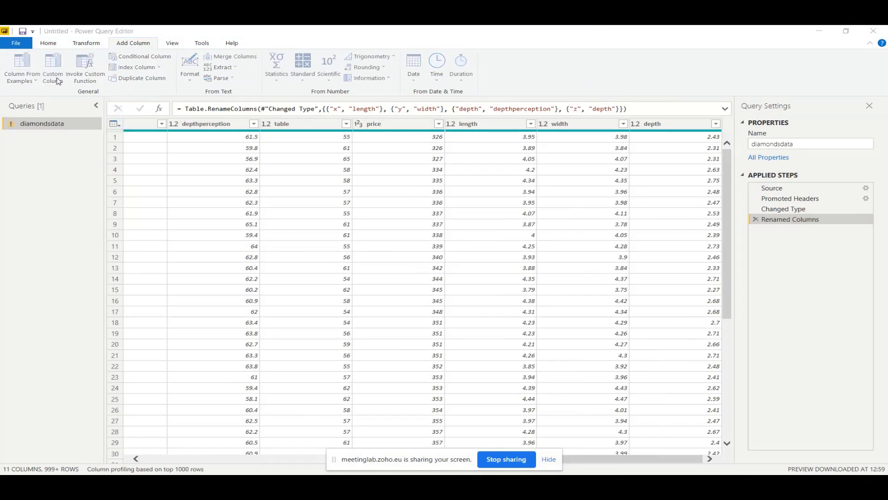
{"action": "left_click_drag", "start_coordinate": [297, 199], "coordinate": [249, 200]}
{"action": "type", "text": "Proc"}
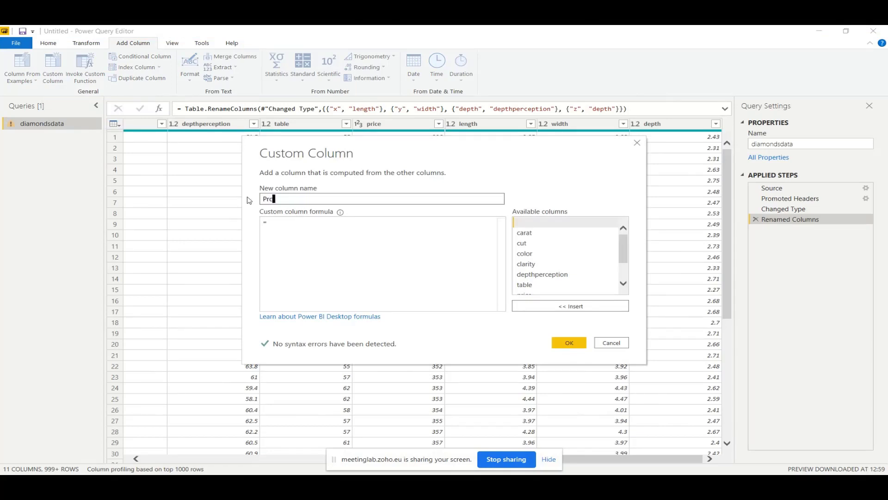
{"action": "type", "text": "e"}
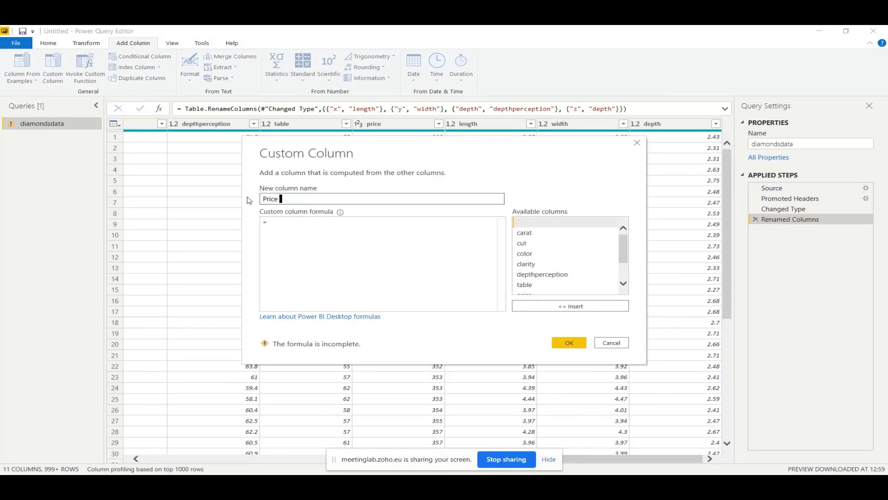
{"action": "type", "text": " by a"}
{"action": "type", "text": "arat"}
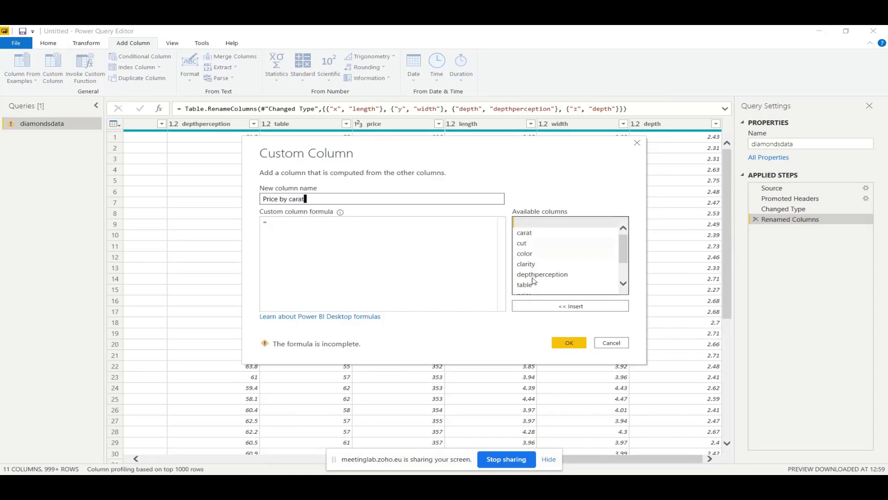
{"action": "left_click", "coordinate": [623, 279]}
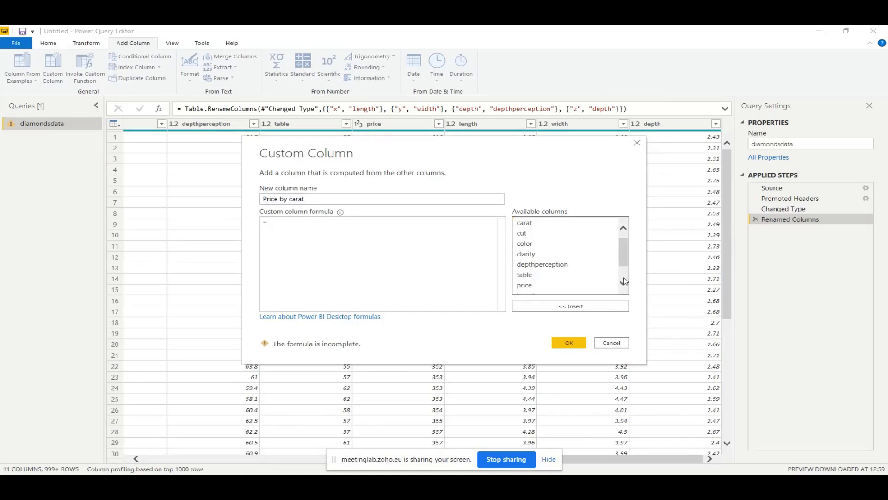
{"action": "double_click", "coordinate": [525, 285]}
{"action": "scroll", "coordinate": [579, 277], "scroll_direction": "down", "scroll_amount": 1}
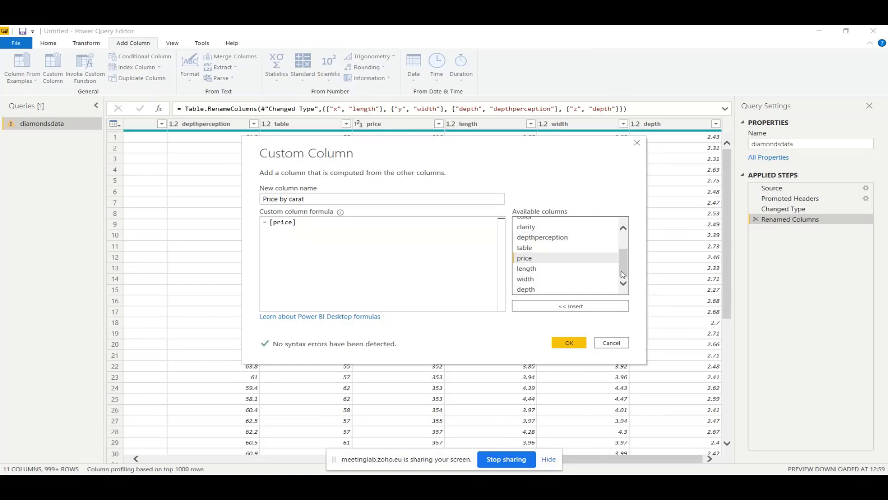
{"action": "scroll", "coordinate": [602, 243], "scroll_direction": "up", "scroll_amount": 2}
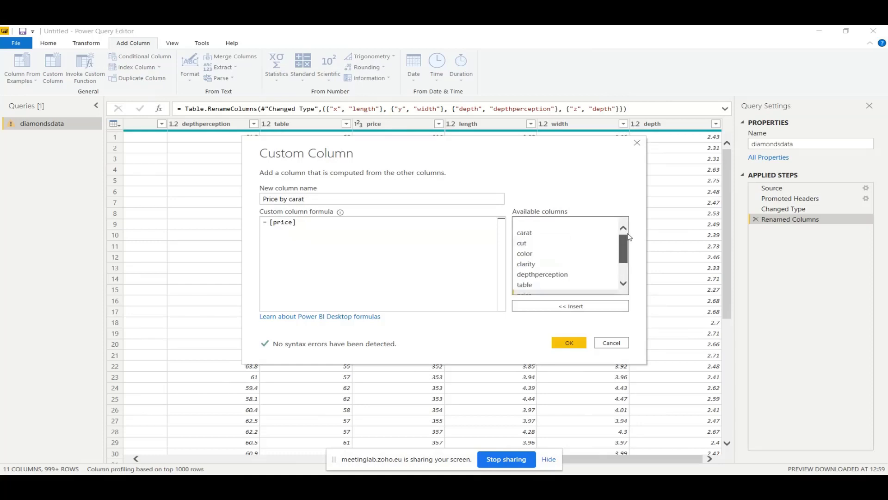
{"action": "double_click", "coordinate": [524, 232]}
{"action": "left_click", "coordinate": [297, 222]}
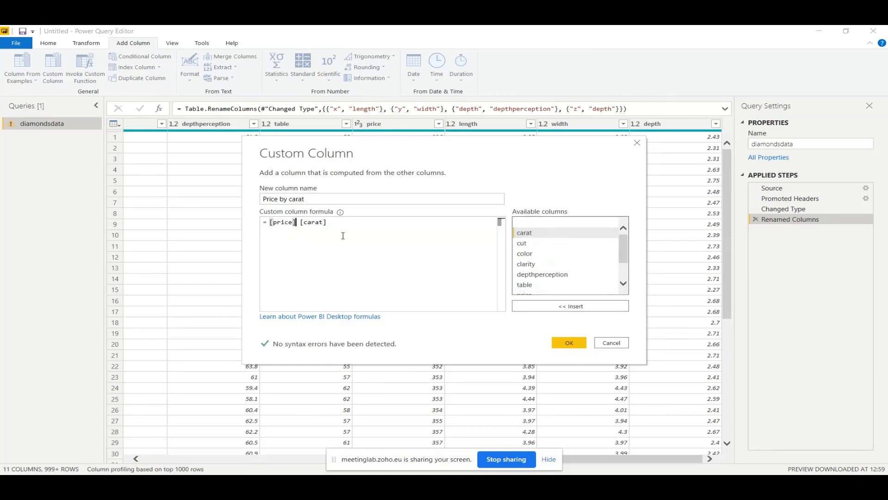
{"action": "type", "text": "/"}
{"action": "left_click_drag", "start_coordinate": [347, 222], "coordinate": [269, 223]}
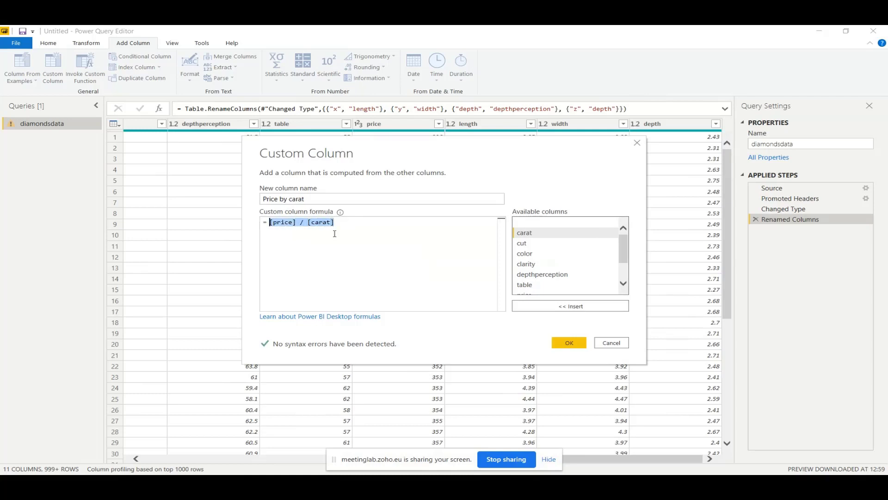
{"action": "left_click", "coordinate": [317, 229]}
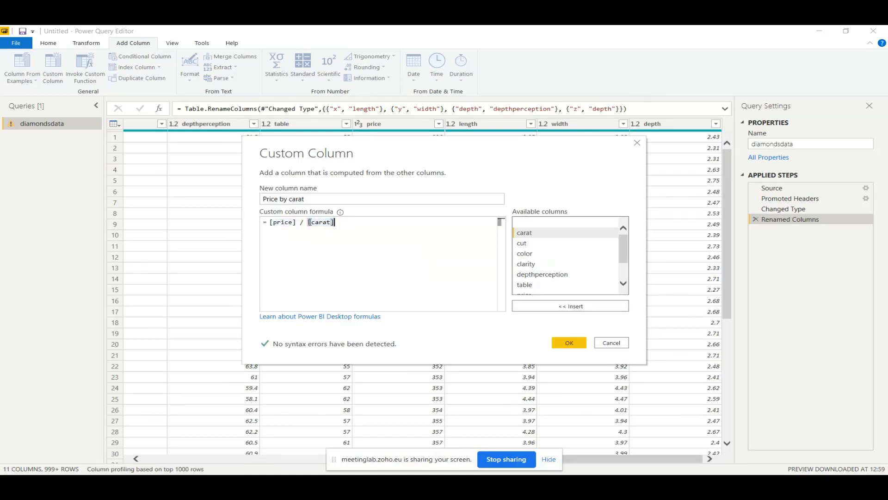
{"action": "left_click", "coordinate": [569, 343]}
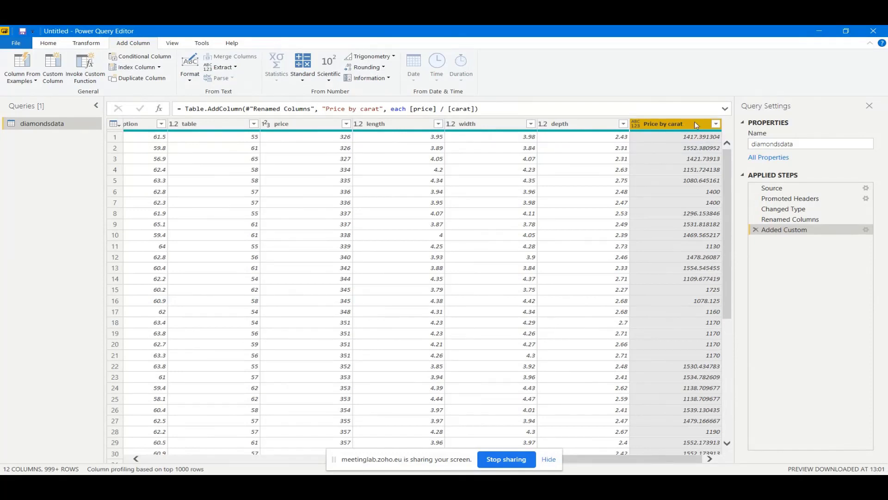
Change the Price by carat column's data type to Whole Number
{"action": "left_click", "coordinate": [58, 45]}
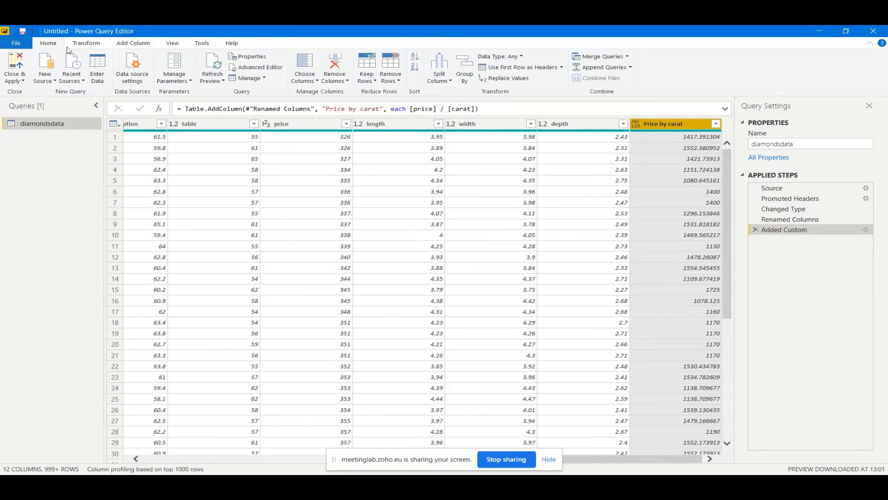
{"action": "left_click", "coordinate": [523, 58]}
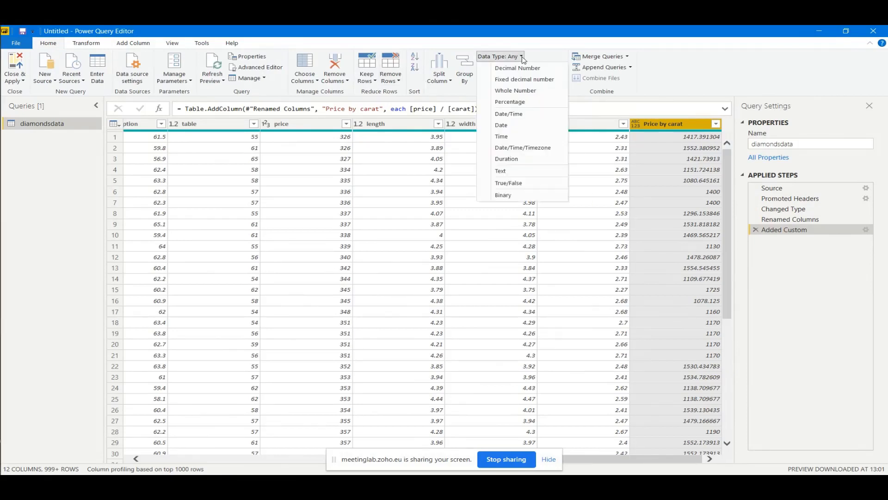
{"action": "left_click", "coordinate": [525, 93]}
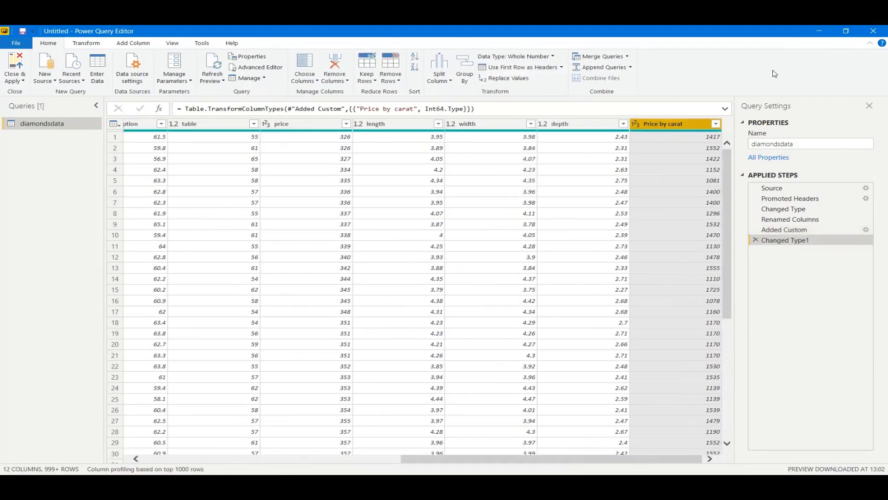
{"action": "left_click", "coordinate": [729, 374]}
{"action": "left_click", "coordinate": [727, 148]}
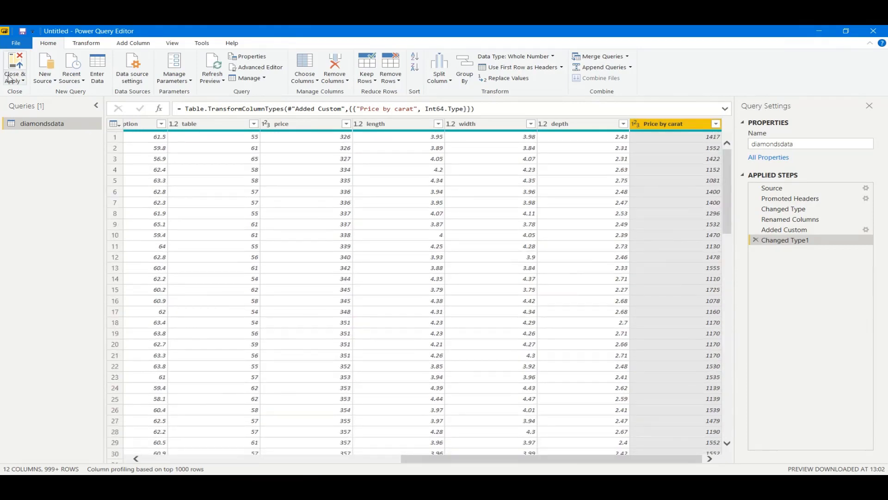
Apply the query changes, close the editor, and return to the report page
{"action": "left_click", "coordinate": [10, 80]}
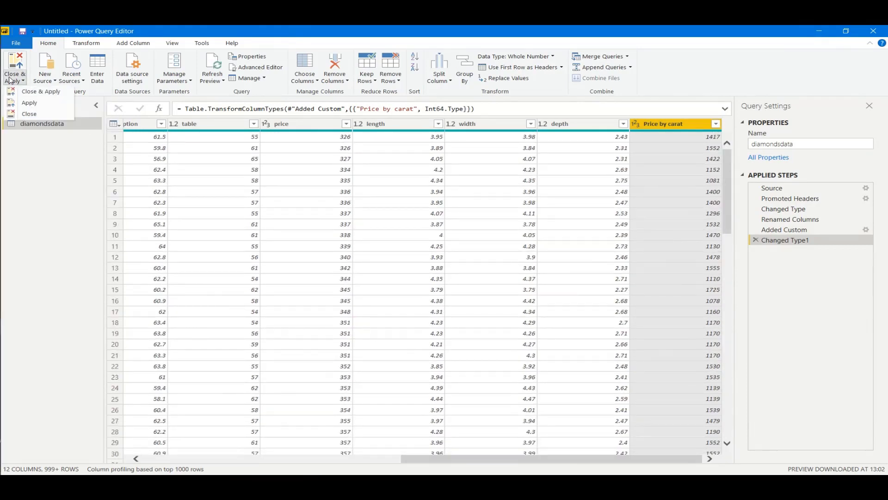
{"action": "left_click", "coordinate": [34, 92]}
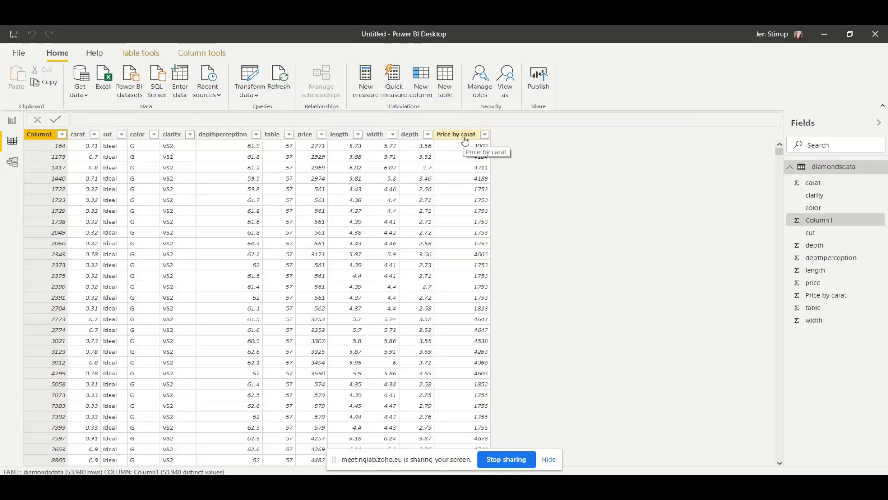
{"action": "left_click", "coordinate": [12, 121]}
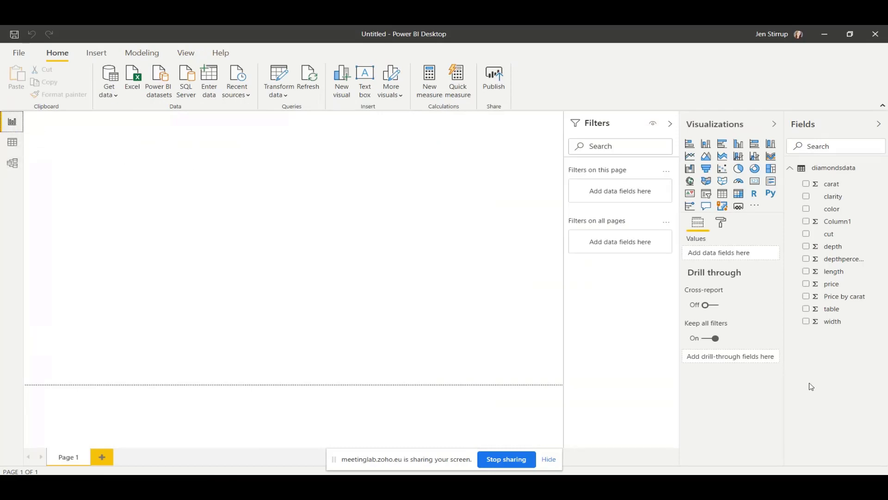
Chart total price, enlarge the visual, drop Price by carat from it, and add carat
{"action": "left_click", "coordinate": [806, 283]}
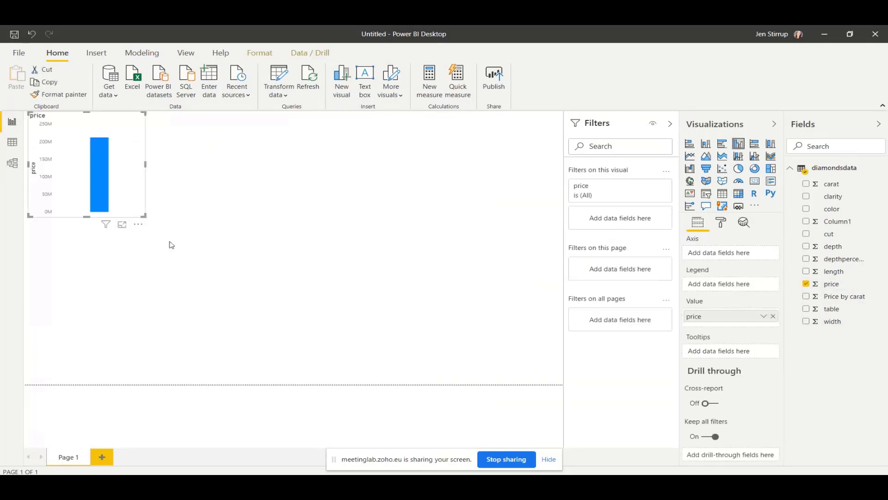
{"action": "left_click_drag", "start_coordinate": [144, 215], "coordinate": [346, 314]}
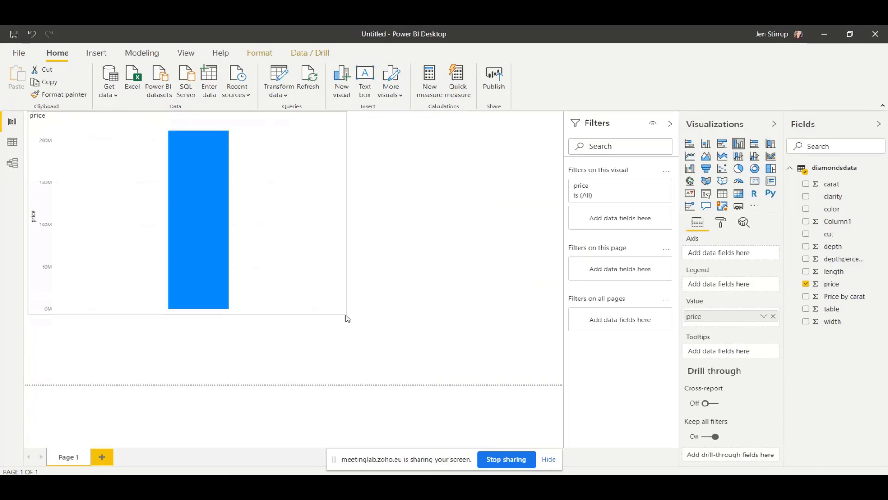
{"action": "left_click", "coordinate": [806, 296]}
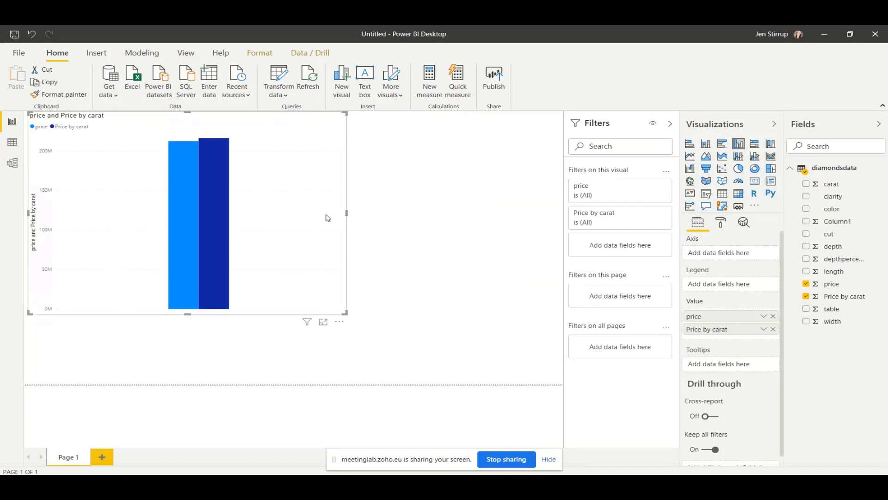
{"action": "mouse_move", "coordinate": [830, 296]}
{"action": "left_mouse_down"}
{"action": "mouse_move", "coordinate": [783, 290]}
{"action": "mouse_move", "coordinate": [783, 297]}
{"action": "mouse_move", "coordinate": [846, 302]}
{"action": "left_mouse_up"}
{"action": "left_click", "coordinate": [811, 298]}
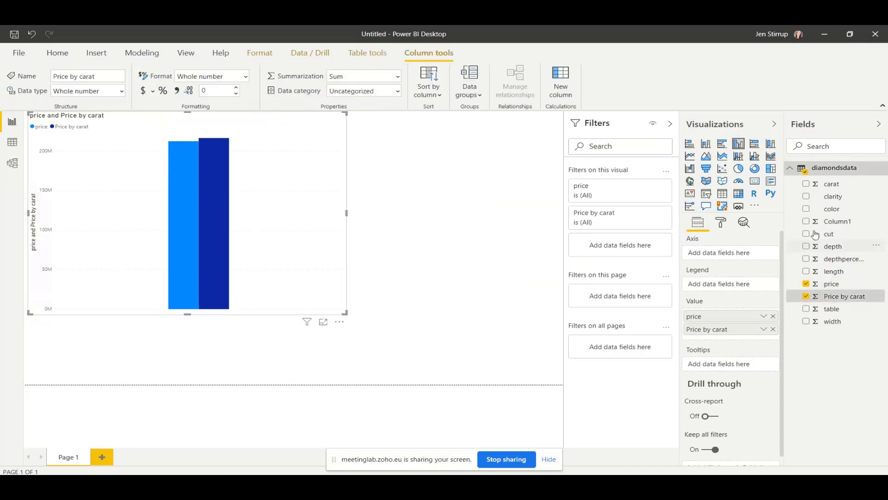
{"action": "left_click", "coordinate": [805, 185]}
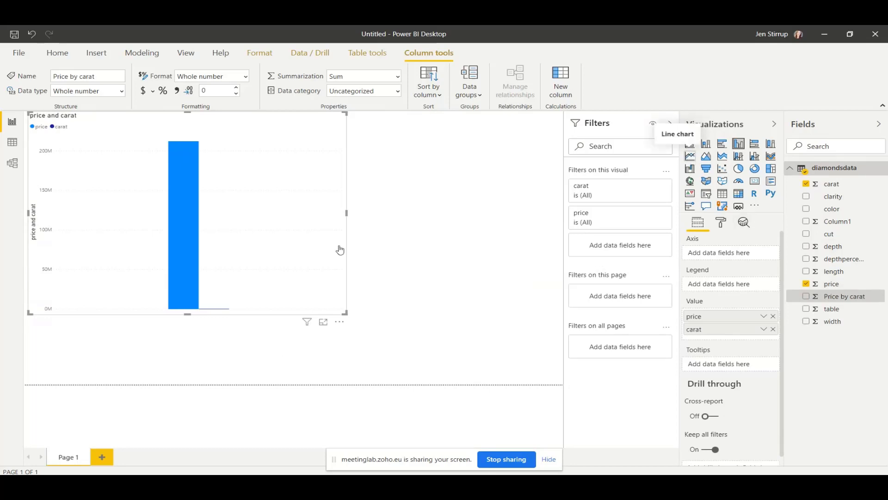
Put cut on the chart's axis, switch it to a column chart, and reposition it rightward
{"action": "left_click", "coordinate": [691, 157]}
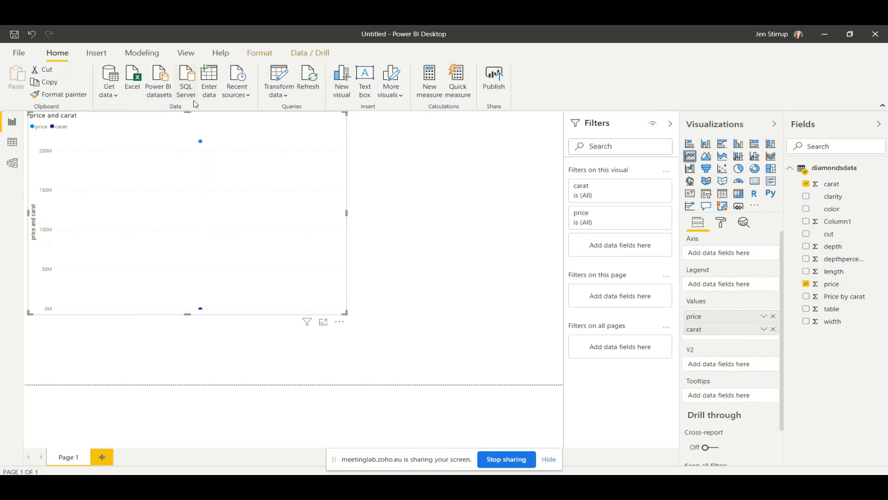
{"action": "left_click_drag", "start_coordinate": [198, 119], "coordinate": [281, 139]}
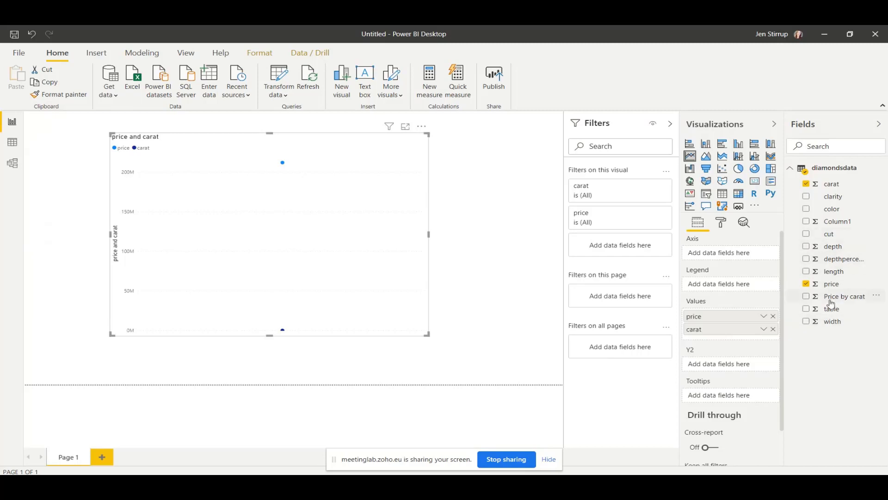
{"action": "left_click_drag", "start_coordinate": [814, 244], "coordinate": [721, 255]}
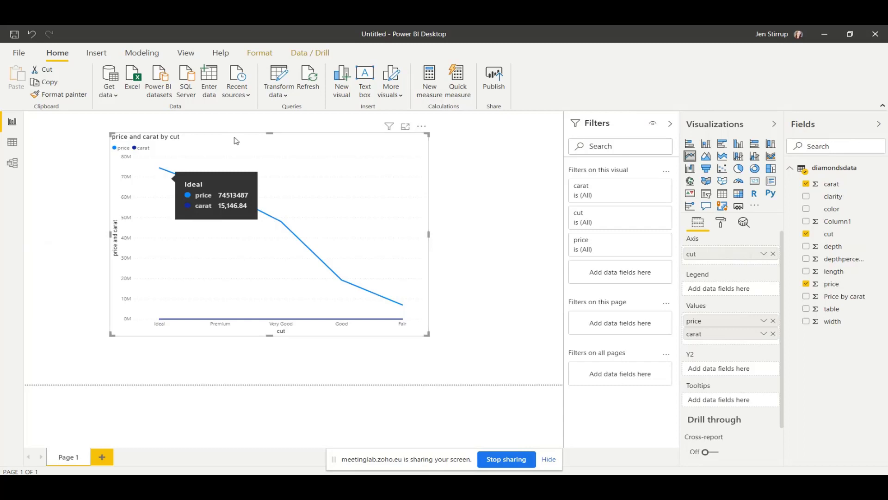
{"action": "left_click", "coordinate": [706, 143]}
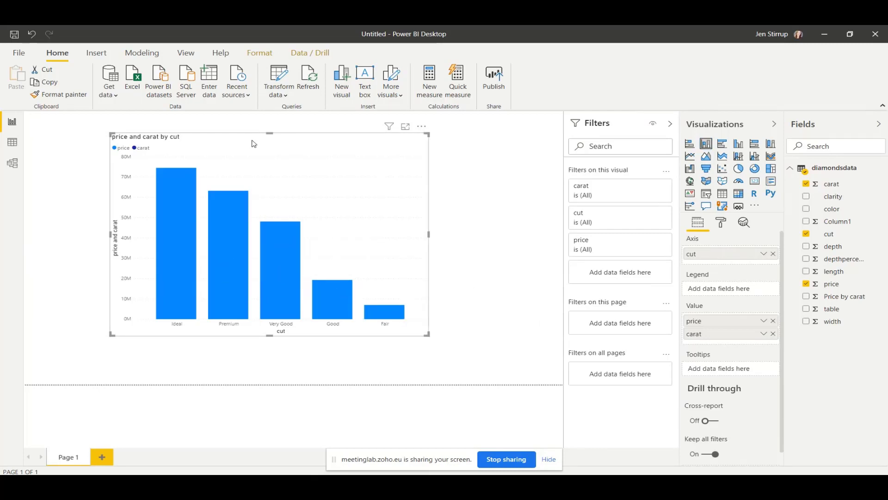
{"action": "left_click_drag", "start_coordinate": [253, 144], "coordinate": [317, 149]}
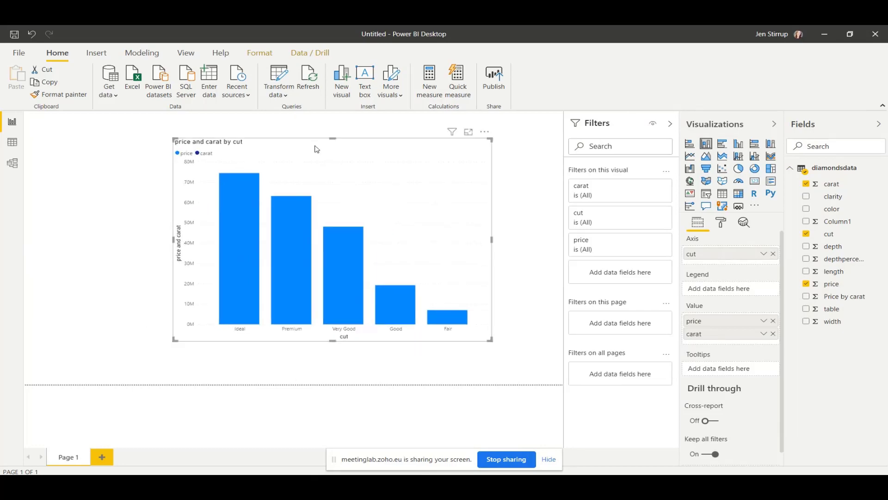